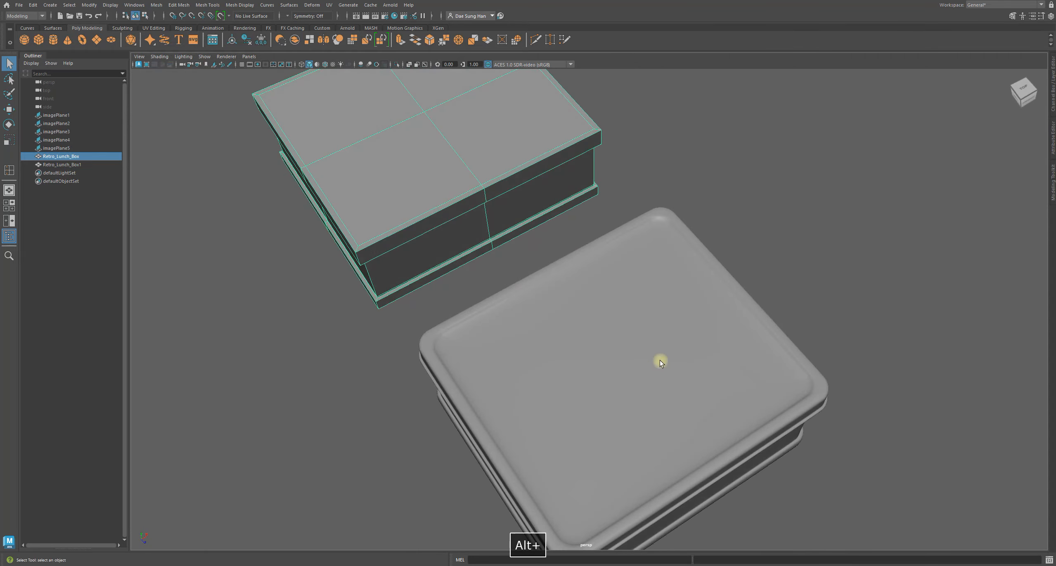
- Rotate the rounded lunch box copy 90 degrees about X so that it stands upright
left_click(652, 364)
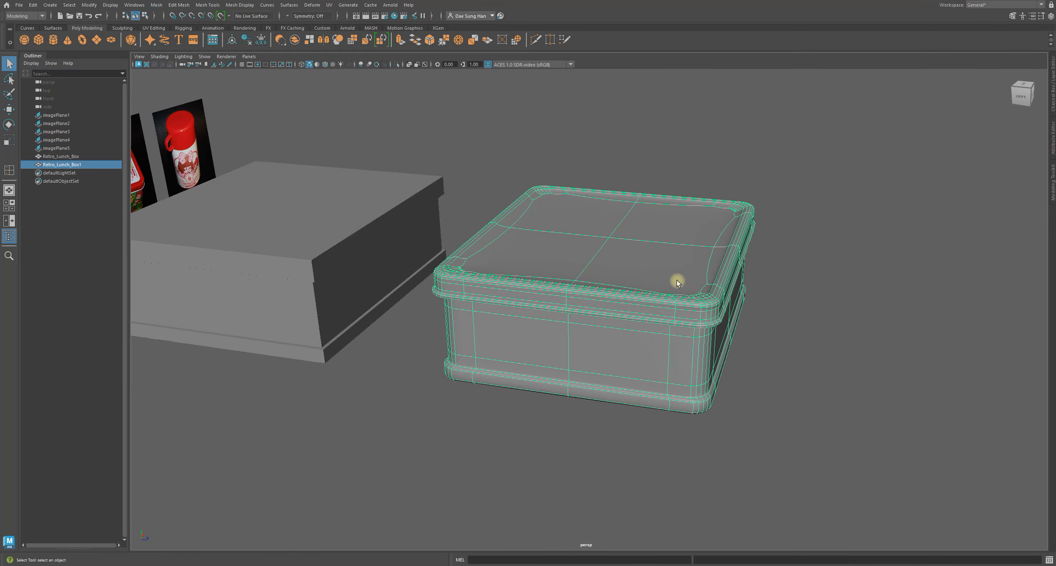
key("e")
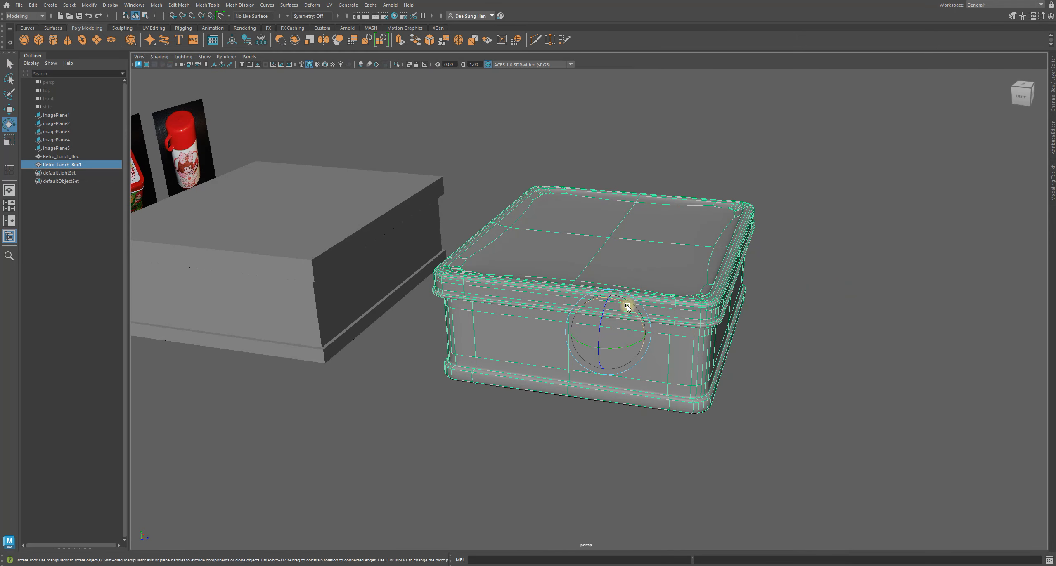
key("j")
left_click_drag(619, 300, 644, 370)
left_click(811, 303)
- Examine the handle, latch and rim corners of the lunch box in the Strawberryland reference photo beside the upright model
left_click_drag(424, 42, 330, 22)
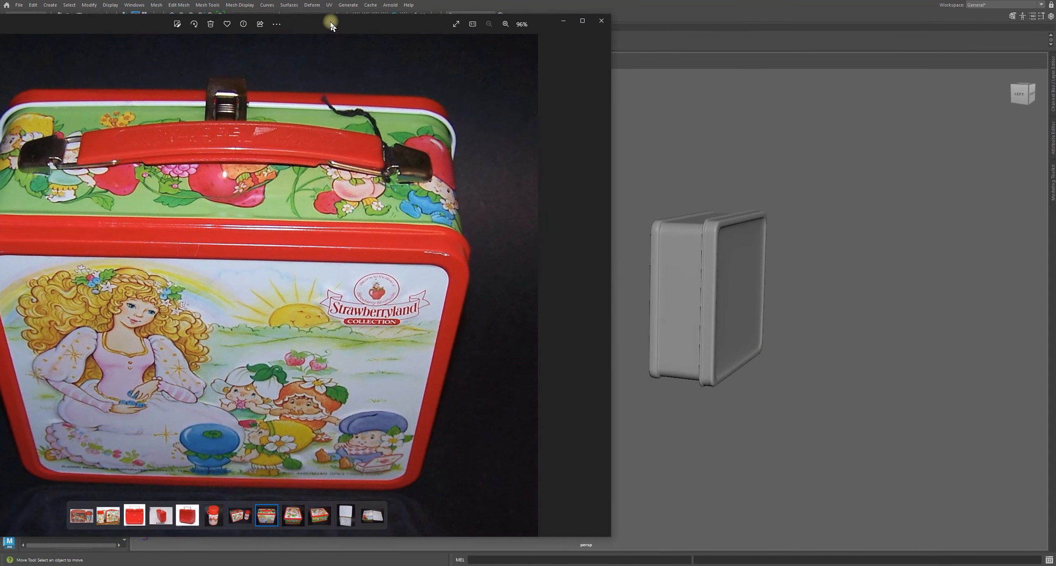
scroll(269, 135, "up", 4)
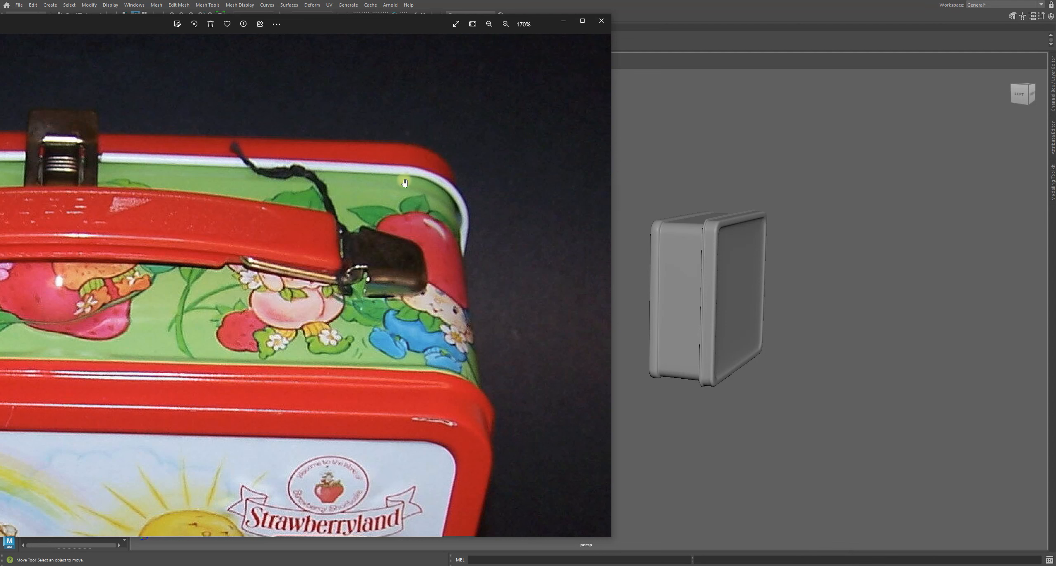
left_click_drag(248, 216, 454, 216)
left_click_drag(183, 208, 341, 215, "alt")
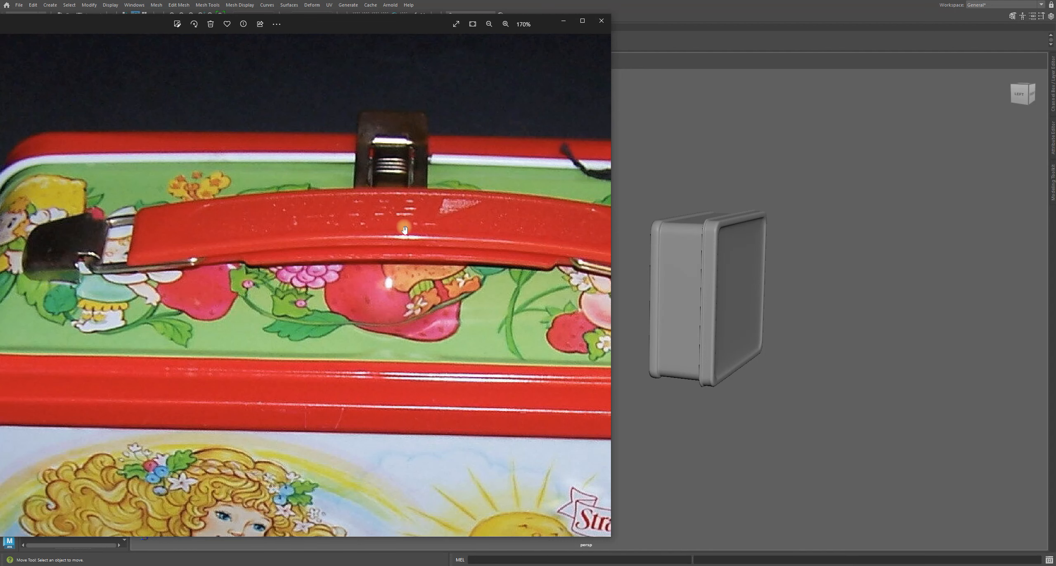
scroll(417, 240, "down", 4)
left_click_drag(366, 25, 1055, 184)
left_click_drag(983, 295, 804, 283, "alt")
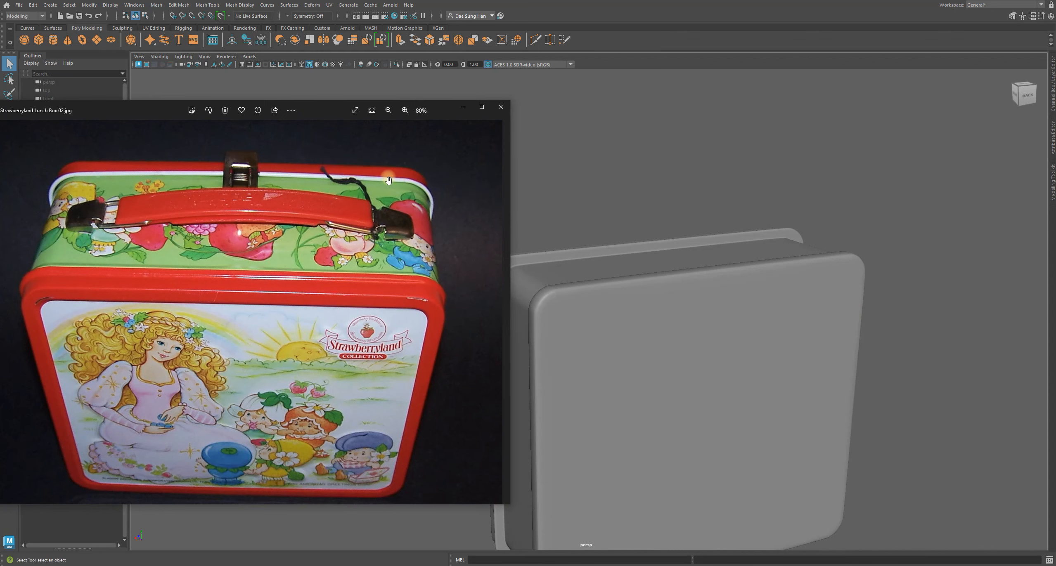
scroll(363, 178, "up", 2)
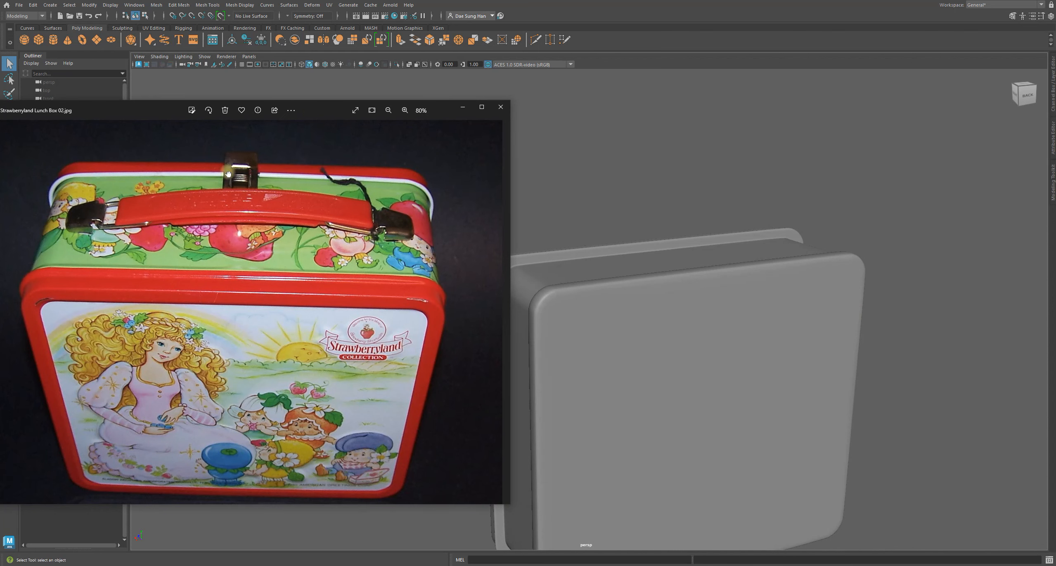
scroll(323, 196, "up", 4)
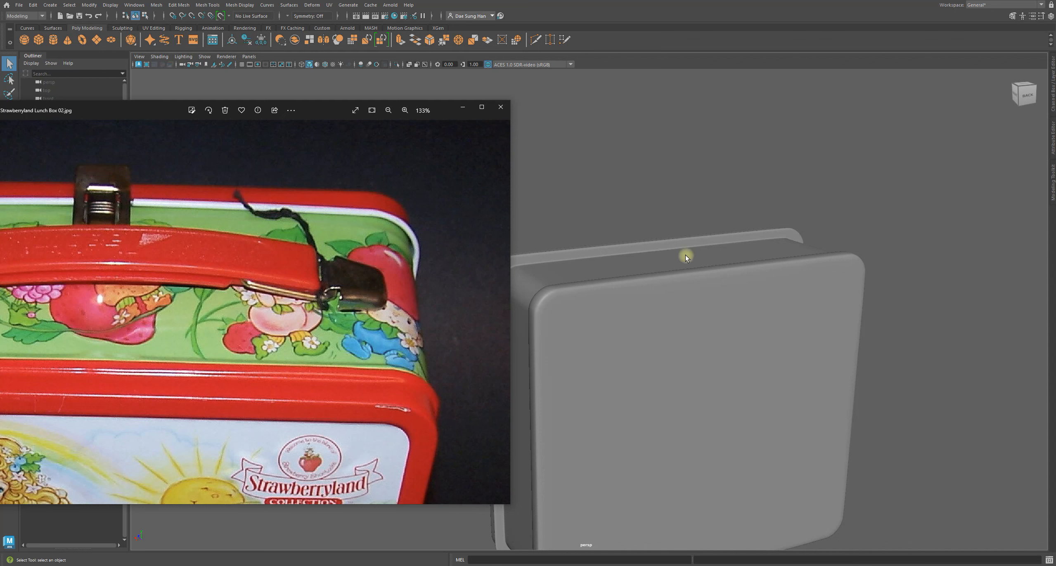
- Examine the upper edges, rim and side bands of the upright lunch box model from the back and sides
left_click(694, 246)
right_click_drag(658, 264, 719, 284, "alt")
left_click(515, 170)
left_click_drag(499, 231, 508, 222, "alt")
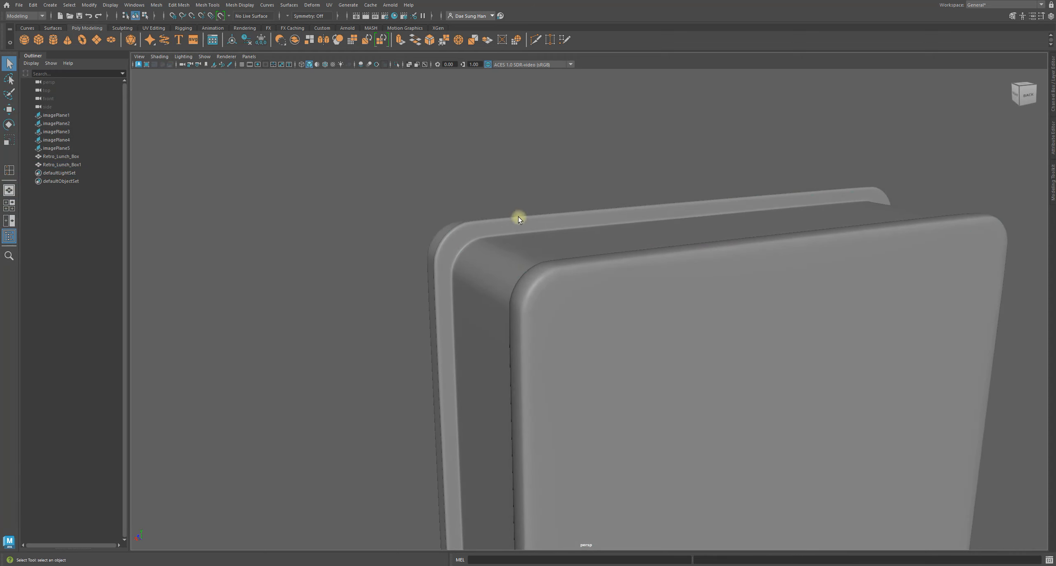
left_click_drag(655, 253, 743, 257, "alt")
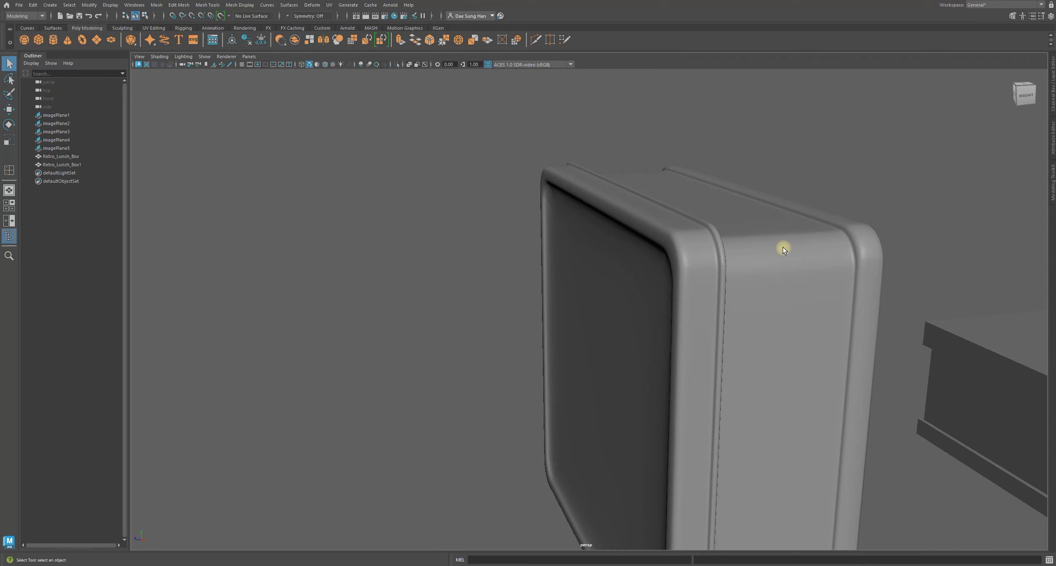
left_click_drag(676, 272, 428, 277, "alt")
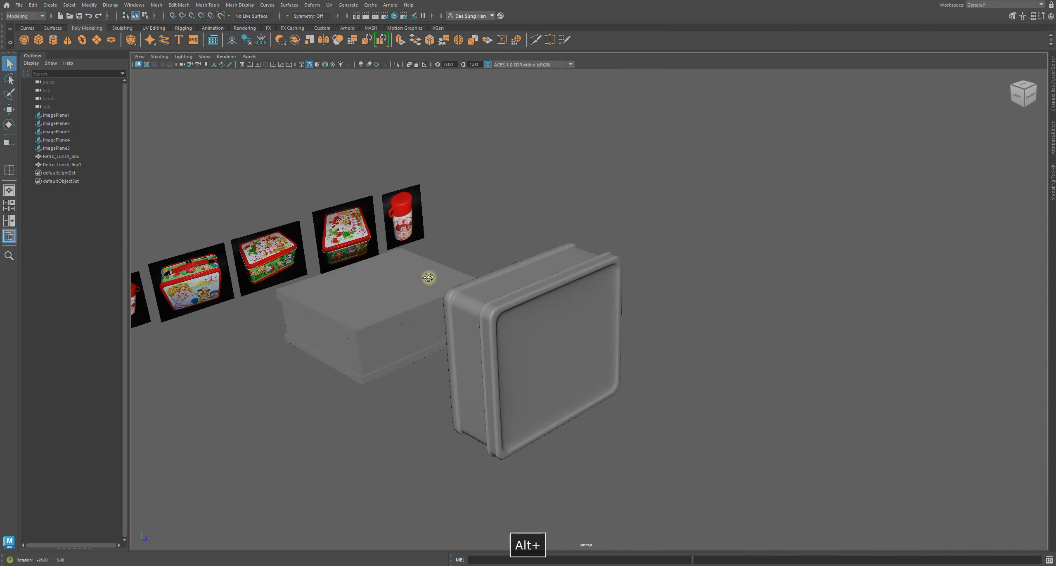
middle_click_drag(428, 277, 505, 214, "alt")
right_click_drag(505, 215, 661, 280, "alt")
- Set the rounded lunch box copy's Rotate X to 0 so that it lies flat
left_click(693, 322)
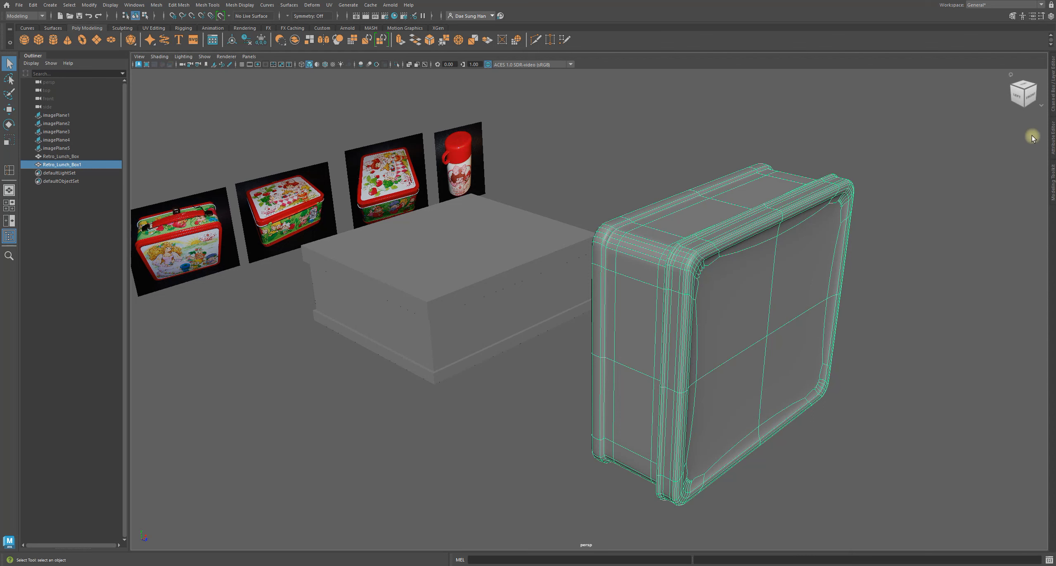
key("e")
left_click(1053, 89)
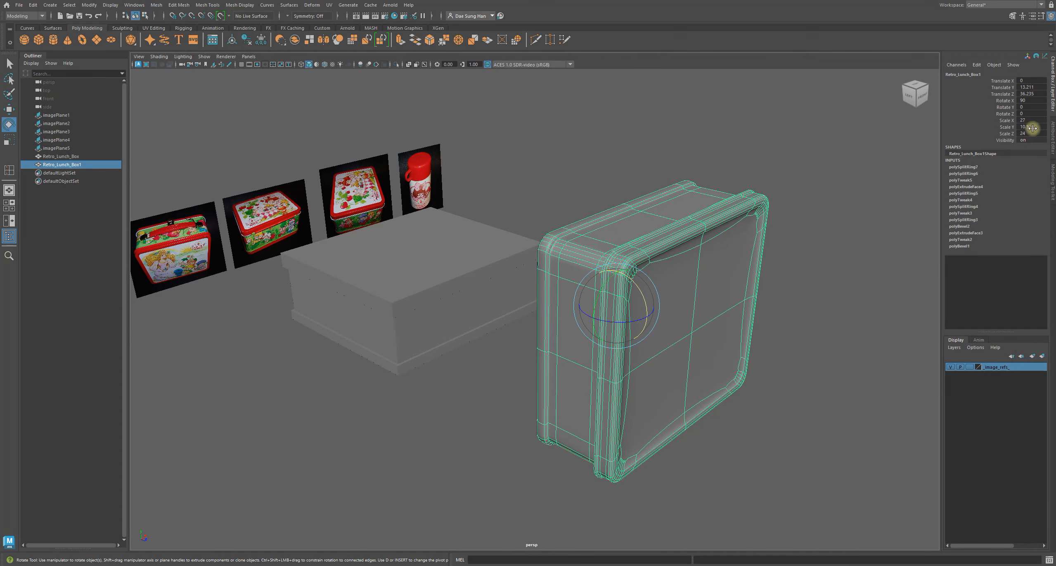
type("0")
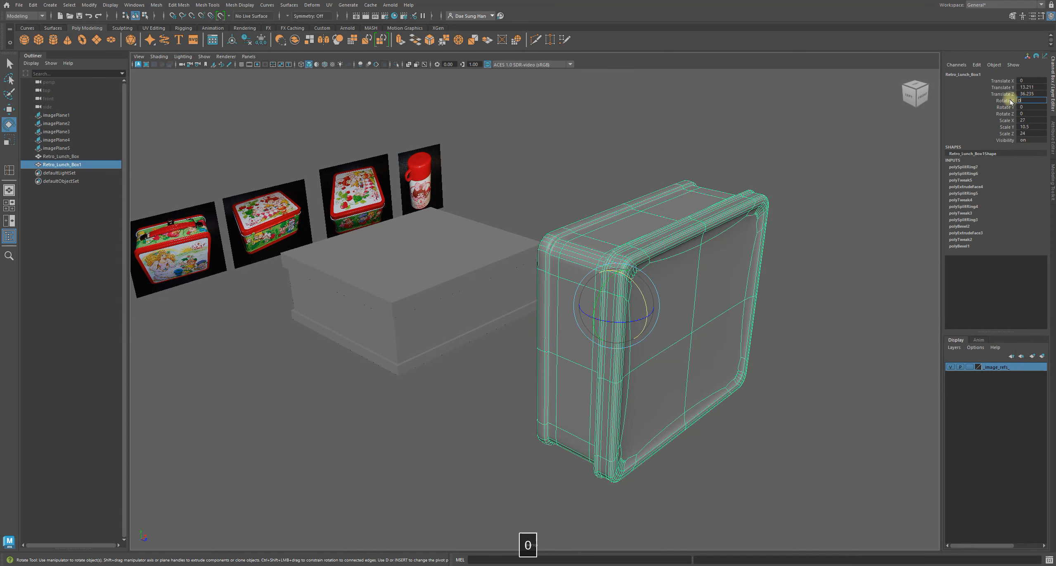
key("Return")
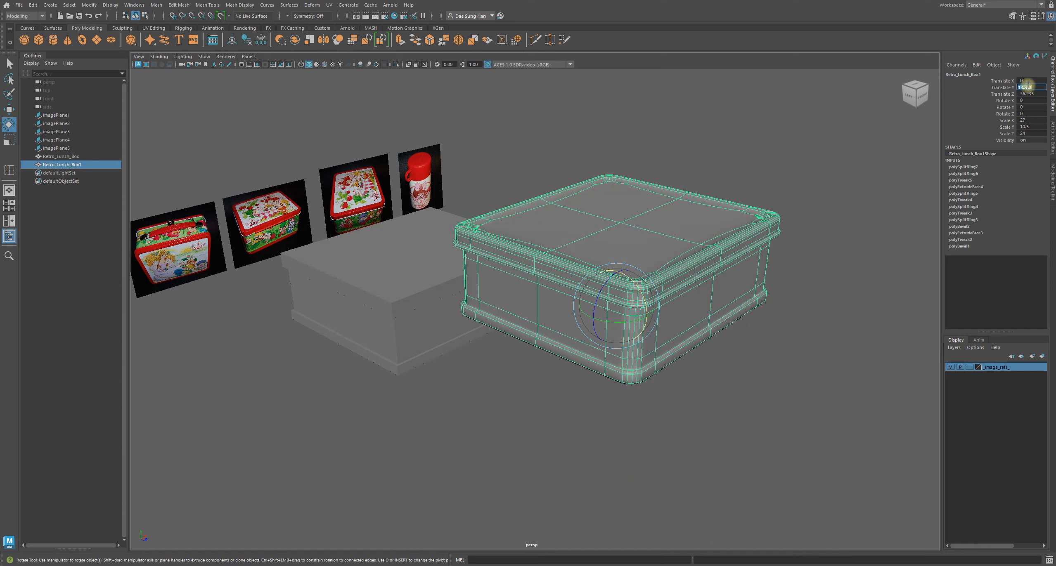
- Set the rounded copy's Translate Y to 0.5 to level its base with the blocky original
type("0")
key("Return")
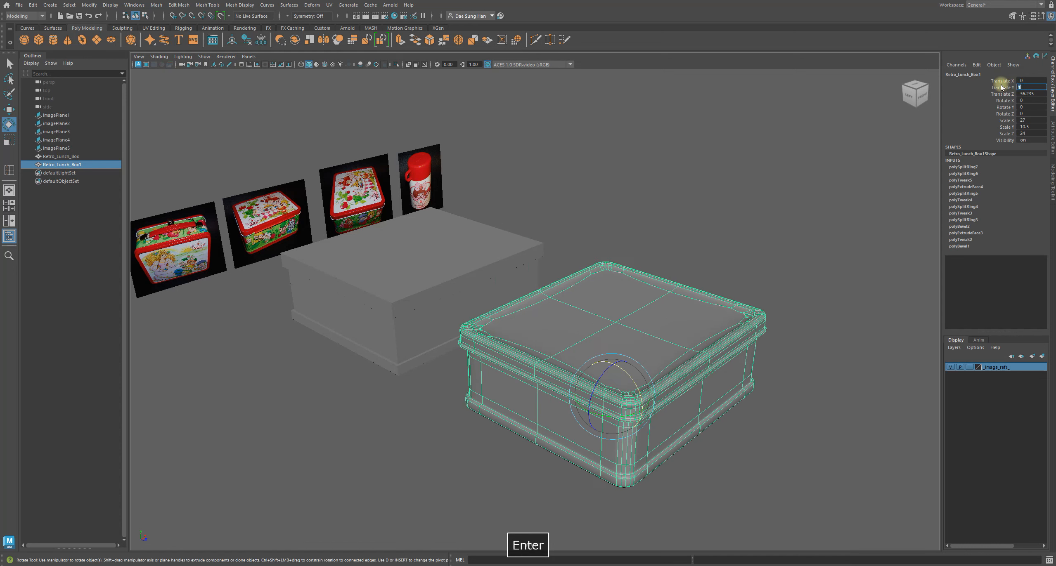
left_click_drag(624, 312, 654, 315, "alt")
left_click(300, 373)
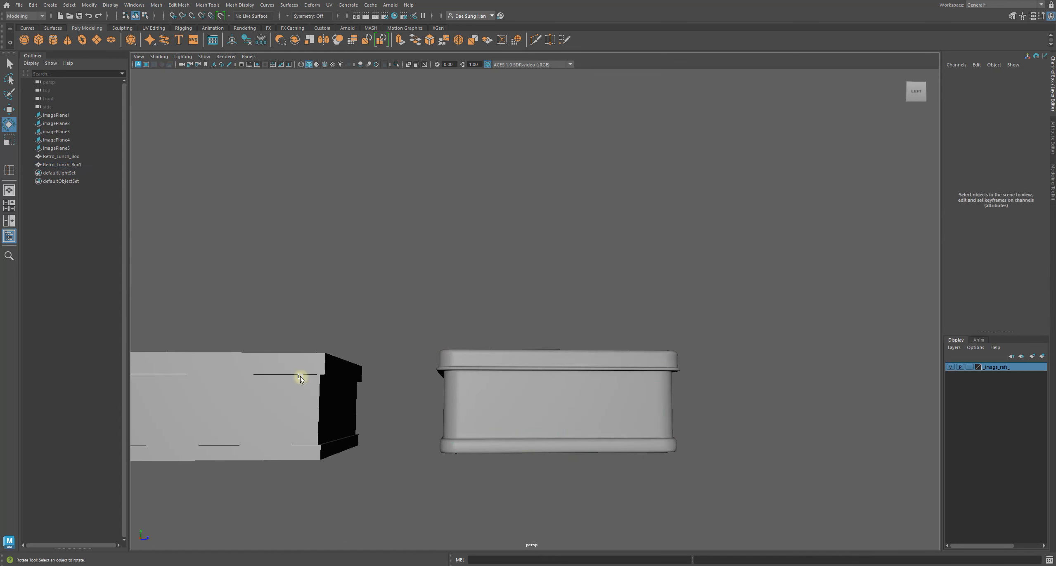
left_click(644, 369)
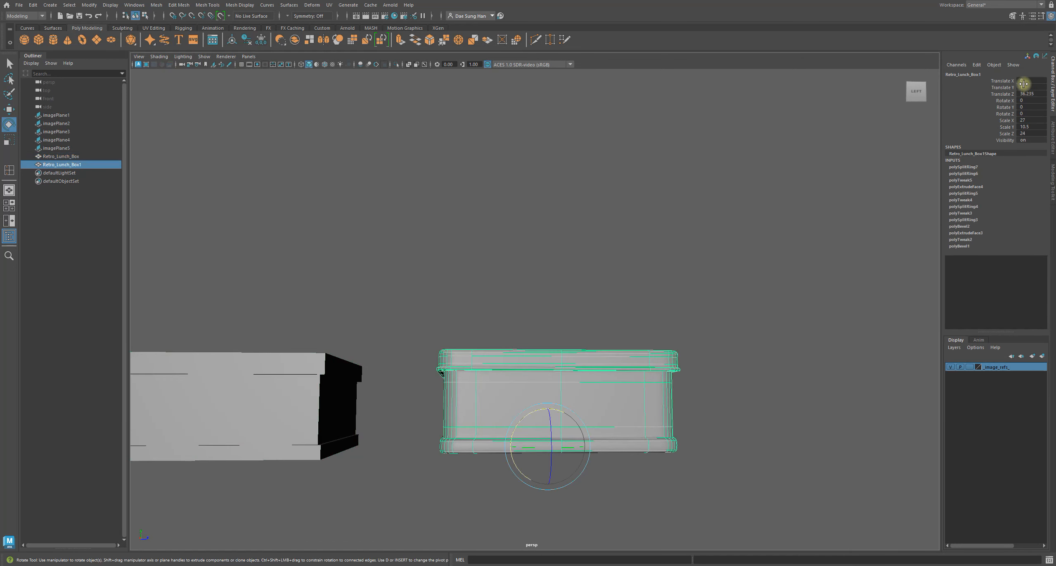
key("Return")
left_click(707, 212)
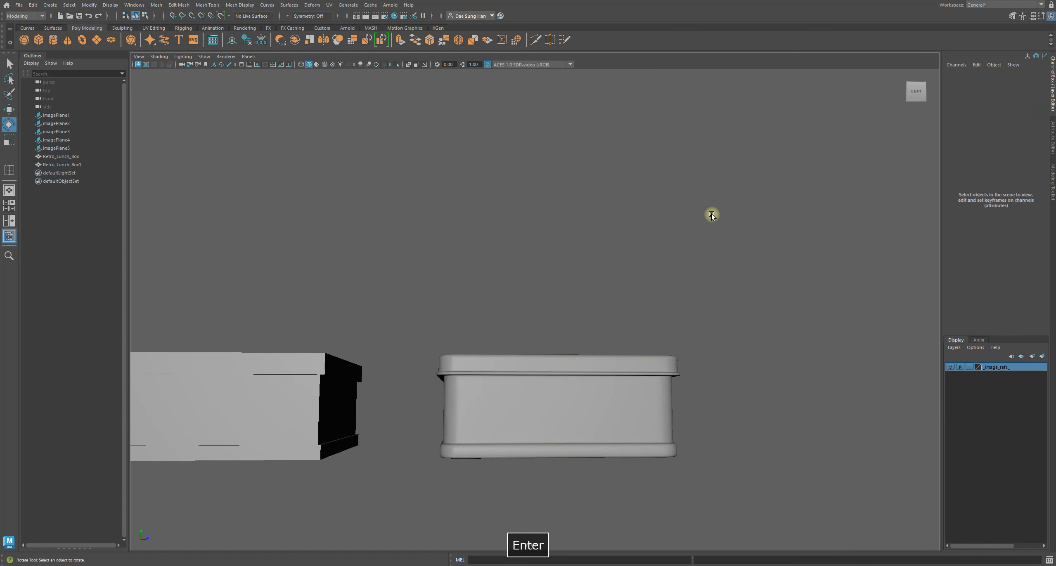
- Move the rounded copy away from the original along Z to about 95.1 and hide it
left_click_drag(558, 363, 455, 369, "alt")
left_click(530, 335)
key("w")
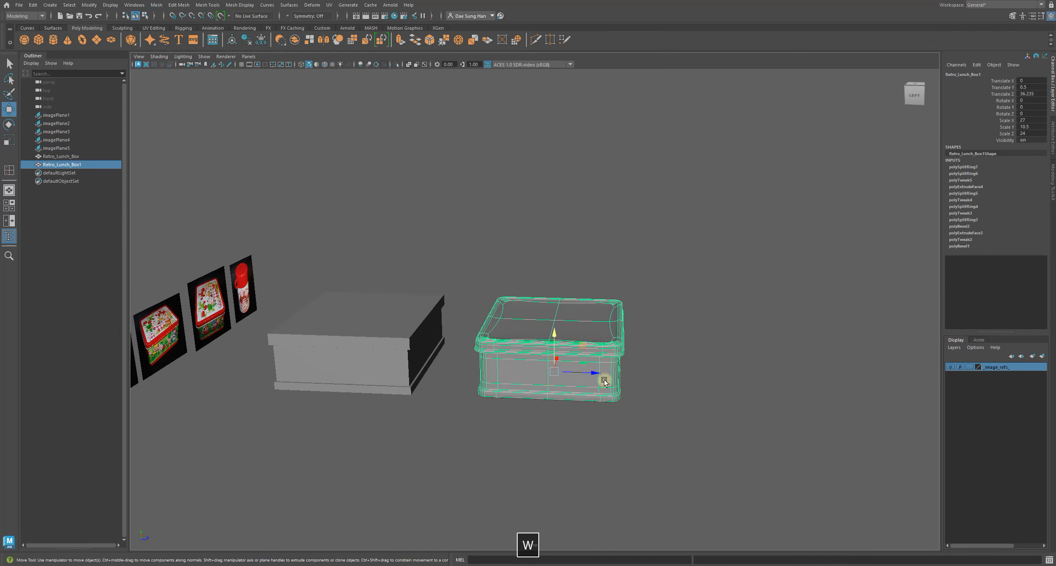
left_click_drag(591, 377, 914, 388)
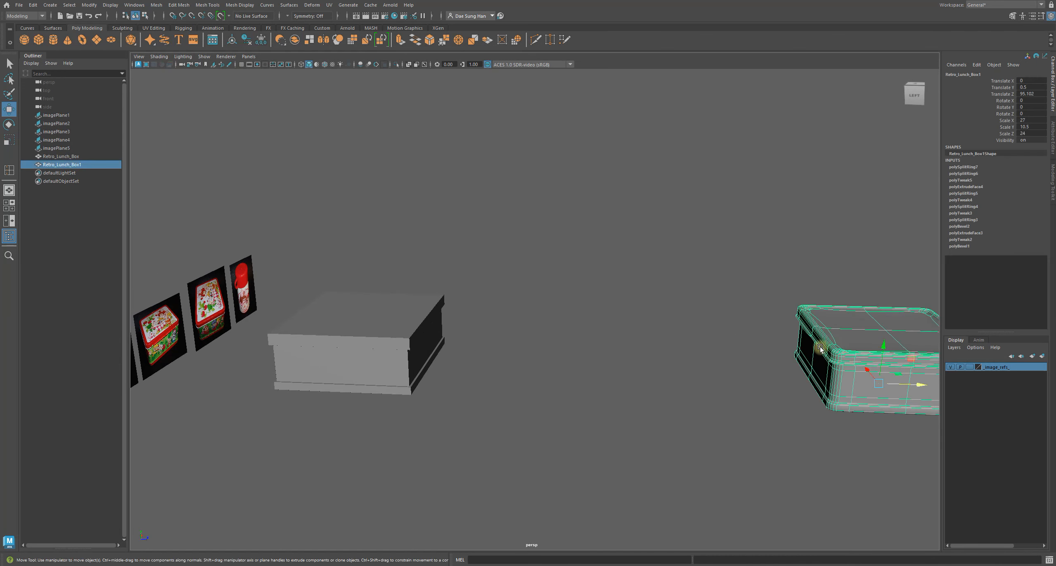
key("h")
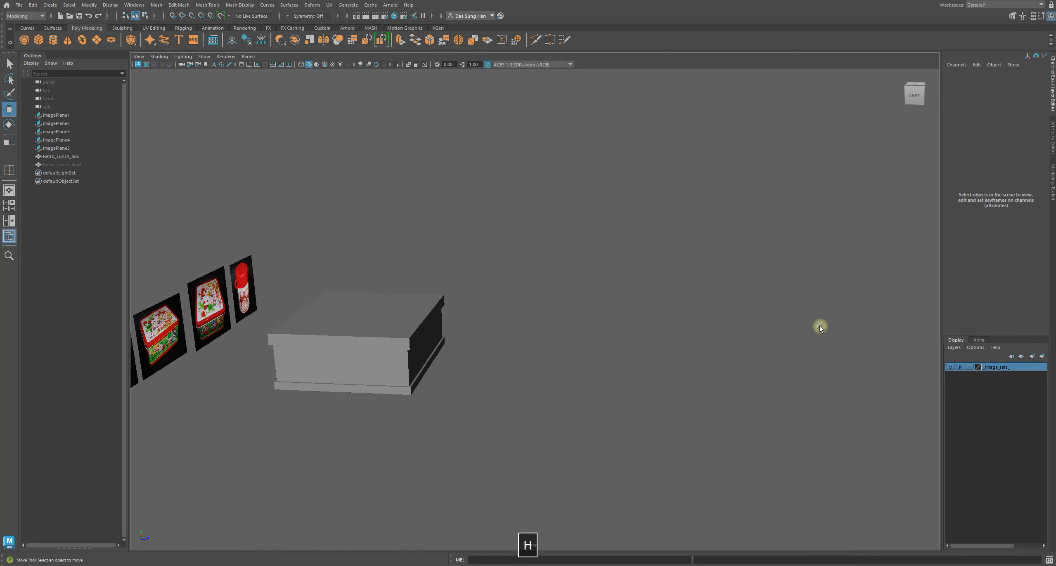
- Show the original blocky lunch box in smooth preview and examine its corner from below and from the side
left_click_drag(435, 318, 448, 151, "alt")
left_click(731, 316)
right_click_drag(449, 151, 720, 275, "alt")
left_click_drag(720, 274, 725, 220, "alt")
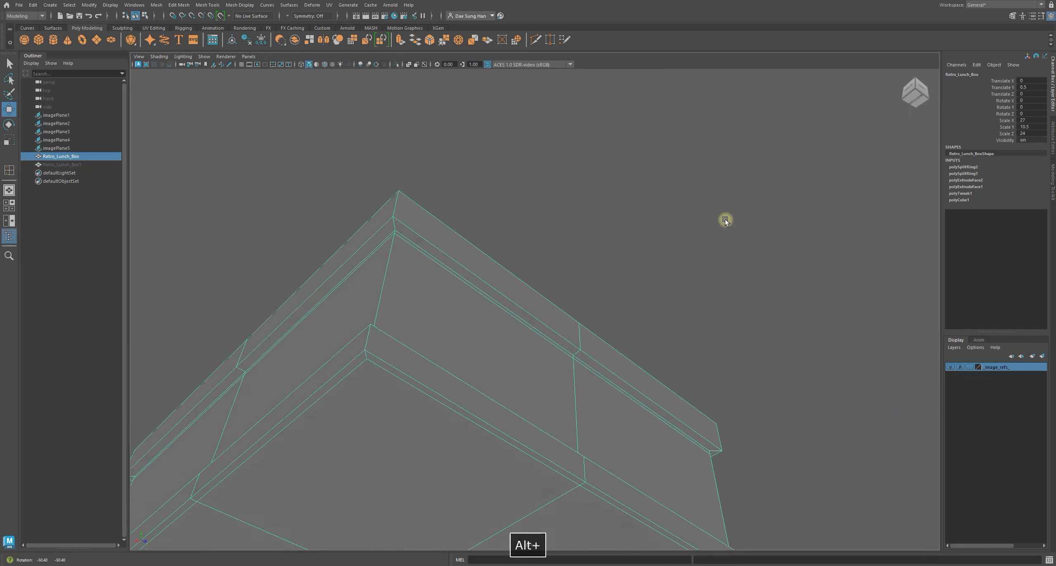
middle_click_drag(396, 193, 543, 197, "alt")
right_click_drag(542, 197, 613, 228, "alt")
key("space")
key("space")
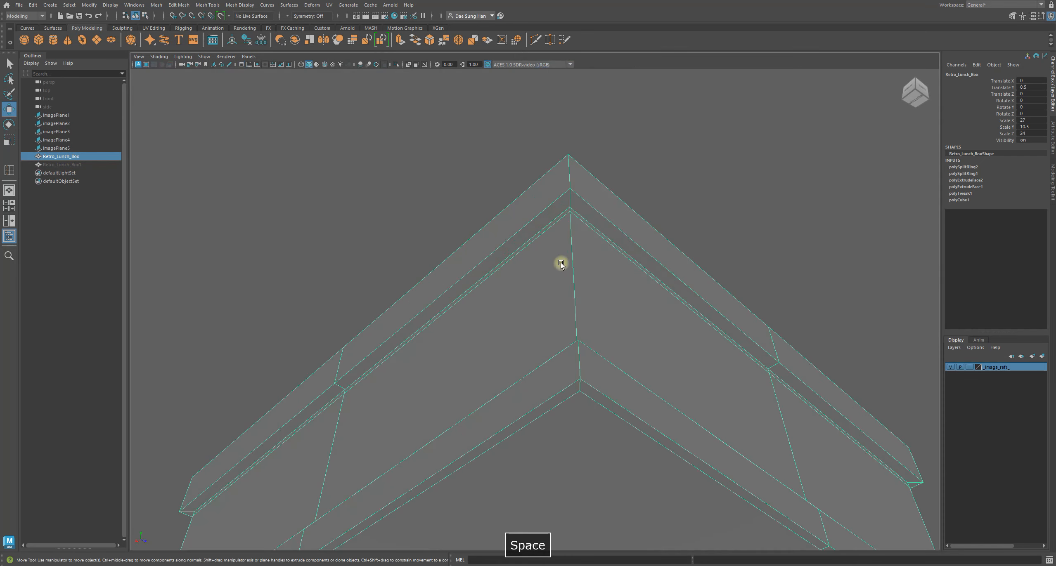
key("3")
left_click(559, 170)
left_click_drag(698, 301, 384, 218, "alt")
right_click_drag(384, 219, 530, 273, "alt")
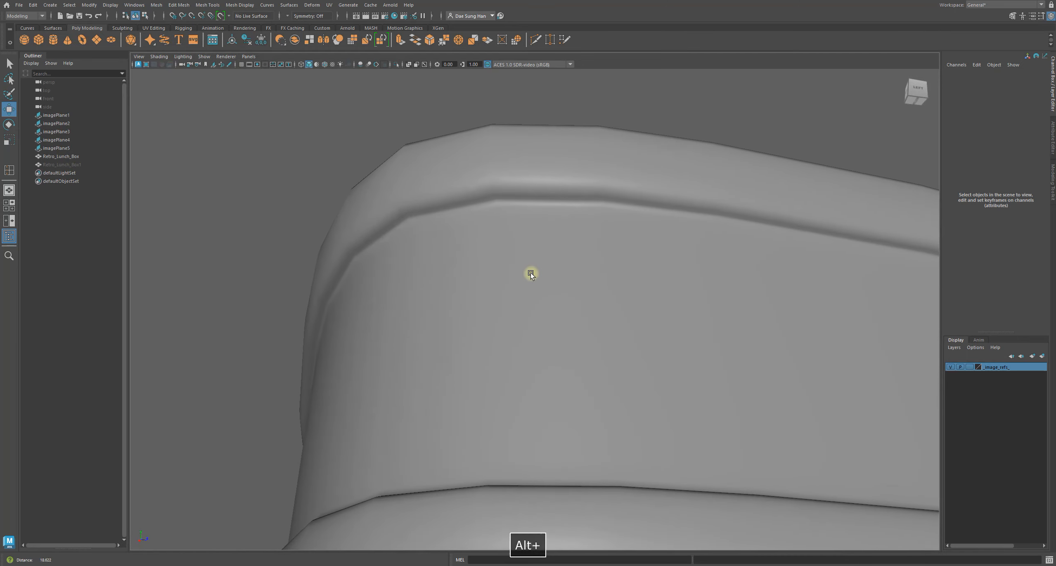
- Display the wireframe over the shaded model and compare the original box's smoothed and unsmoothed shapes at the lid corner
key("alt+5")
mouse_move(432, 195)
left_mouse_down("alt")
mouse_move(483, 189)
mouse_move(456, 203)
left_mouse_up("alt")
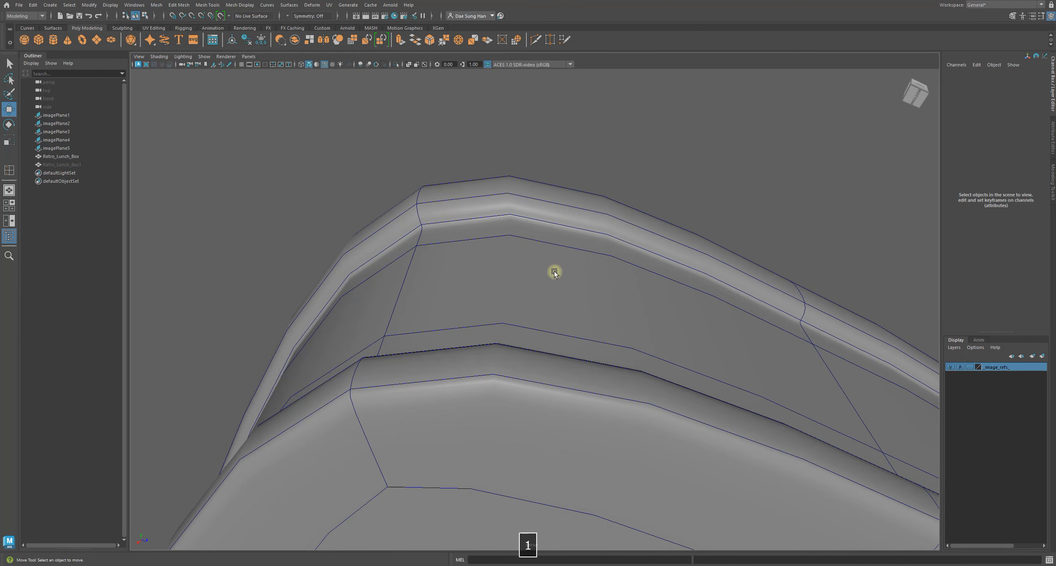
left_click(497, 208)
left_click_drag(478, 227, 429, 215, "alt")
key("3")
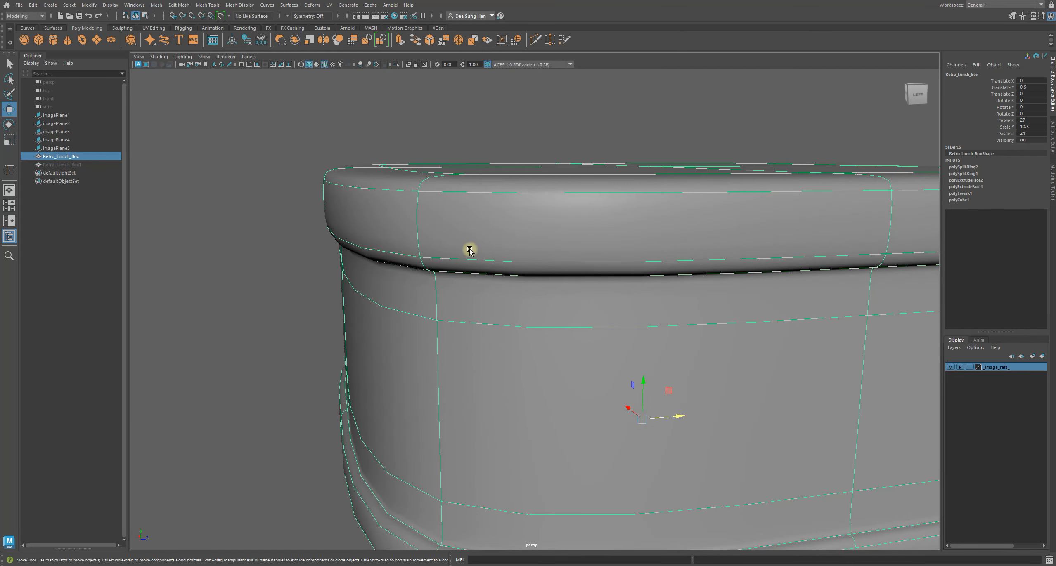
key("1")
left_click_drag(406, 272, 455, 203, "alt")
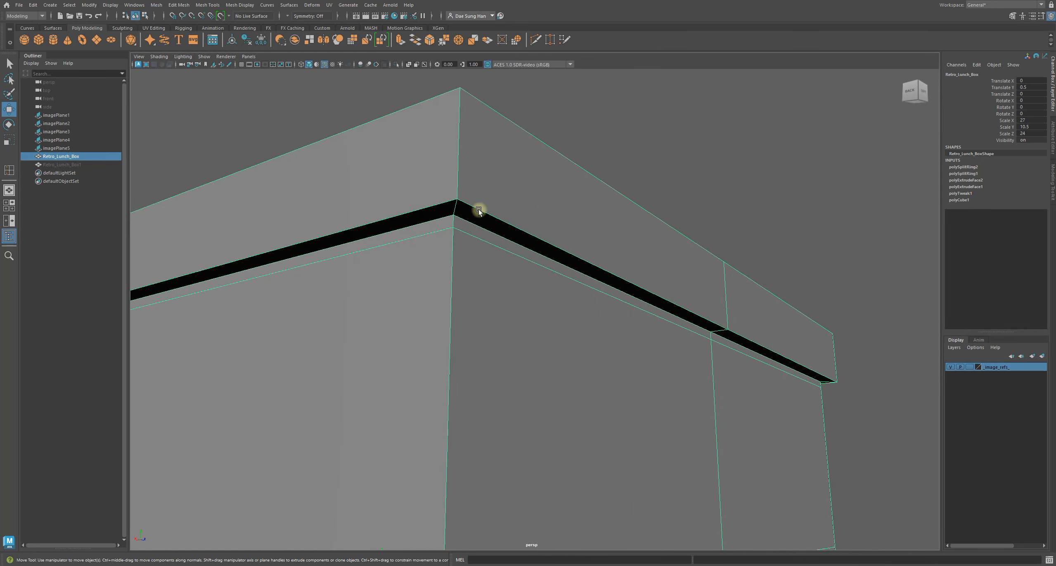
- Insert two edge loops on the original box, one just above the lid's lower edge and one along the lid's underside lip
right_click_drag(504, 178, 446, 170, "shift")
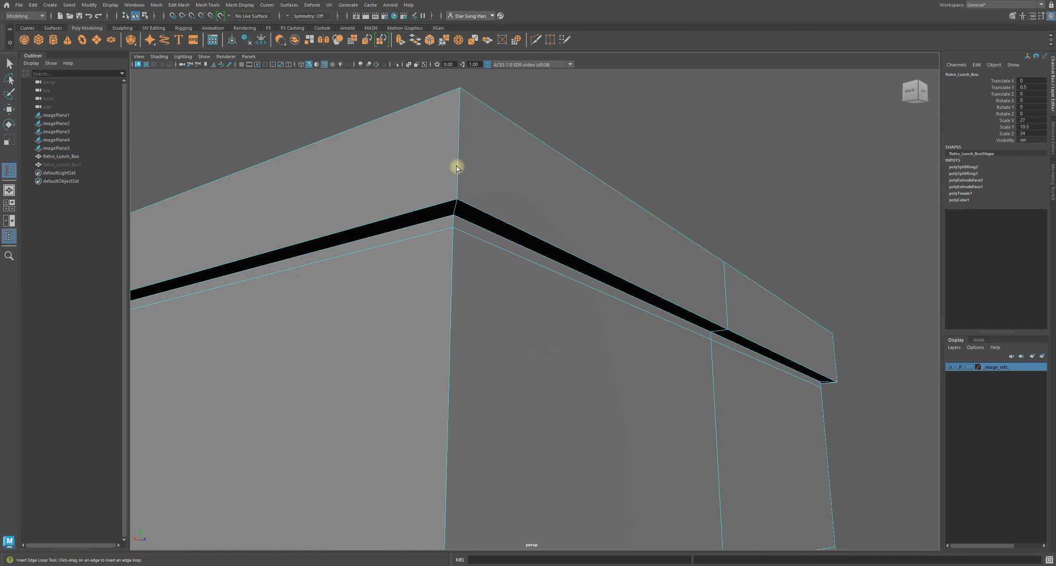
left_click(458, 186)
left_click_drag(526, 205, 498, 186, "alt")
left_click_drag(495, 184, 381, 257, "alt")
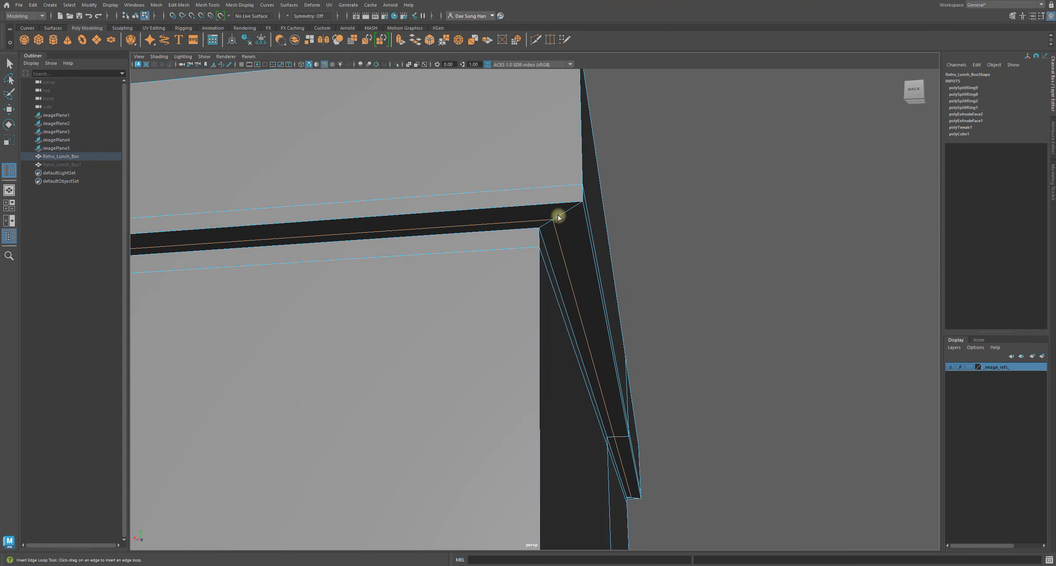
left_click_drag(569, 202, 466, 279, "alt")
left_click(510, 205)
key("w")
- Show the original box in smooth preview and examine the edge loops around the lid's underside corner from several angles
key("3")
left_click(614, 185)
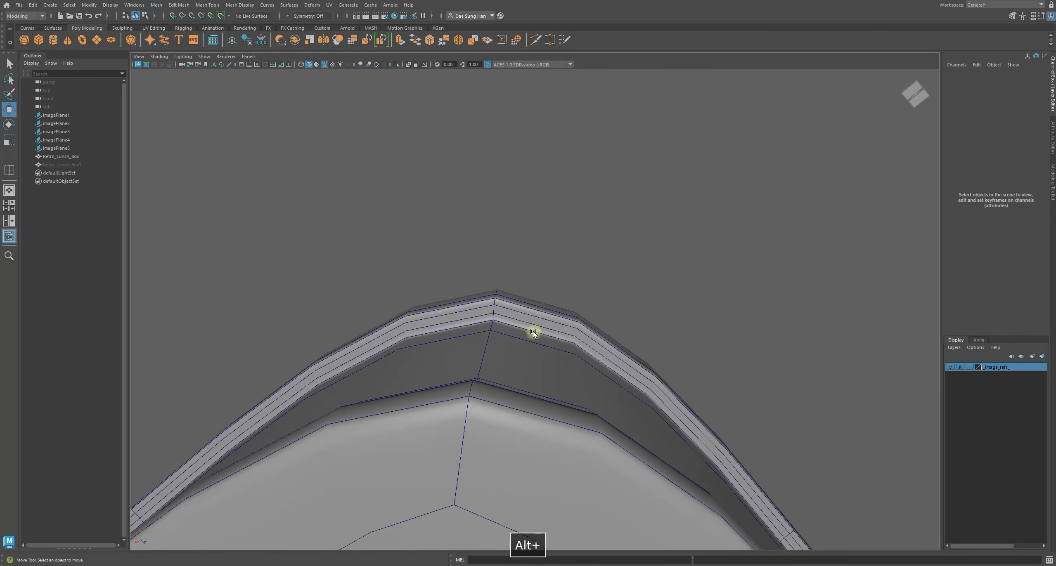
left_click_drag(515, 303, 546, 332, "alt")
left_click_drag(472, 272, 575, 295, "alt")
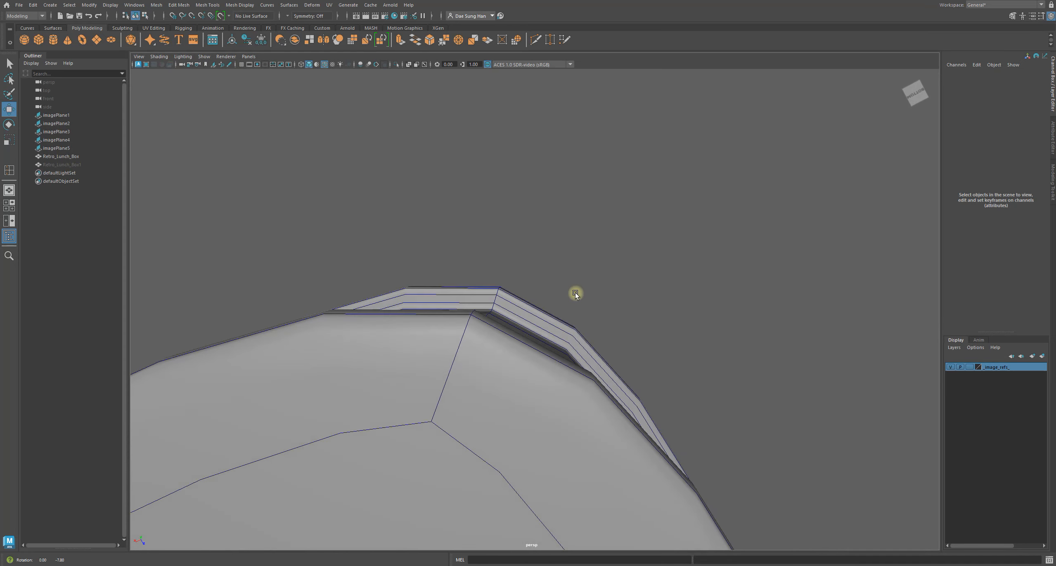
left_click_drag(502, 301, 473, 385, "alt")
right_click_drag(472, 386, 818, 440, "alt")
left_click_drag(713, 415, 500, 296, "alt")
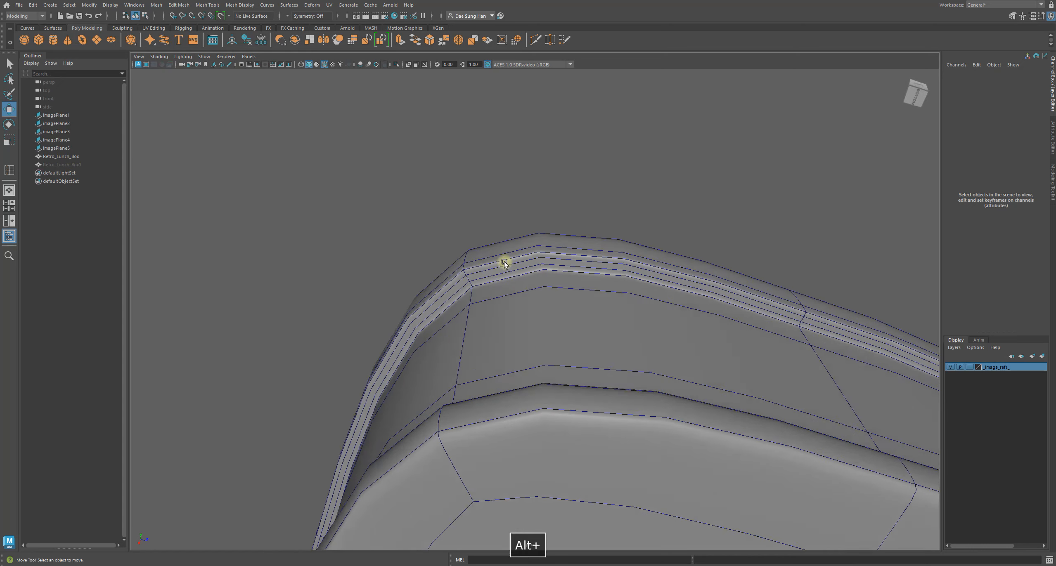
left_click_drag(502, 257, 502, 301, "alt")
left_click_drag(445, 273, 525, 243, "alt")
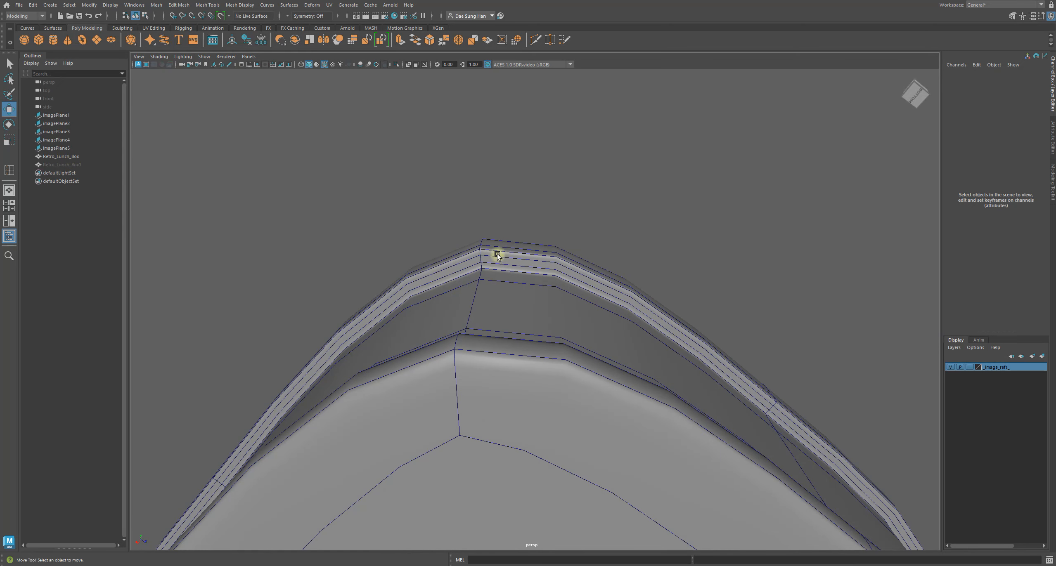
left_click_drag(594, 237, 549, 276, "alt")
- Undo the extra edge loops on the original box's lid and display the box unsmoothed
key("ctrl+z")
key("ctrl+z")
key("ctrl+z")
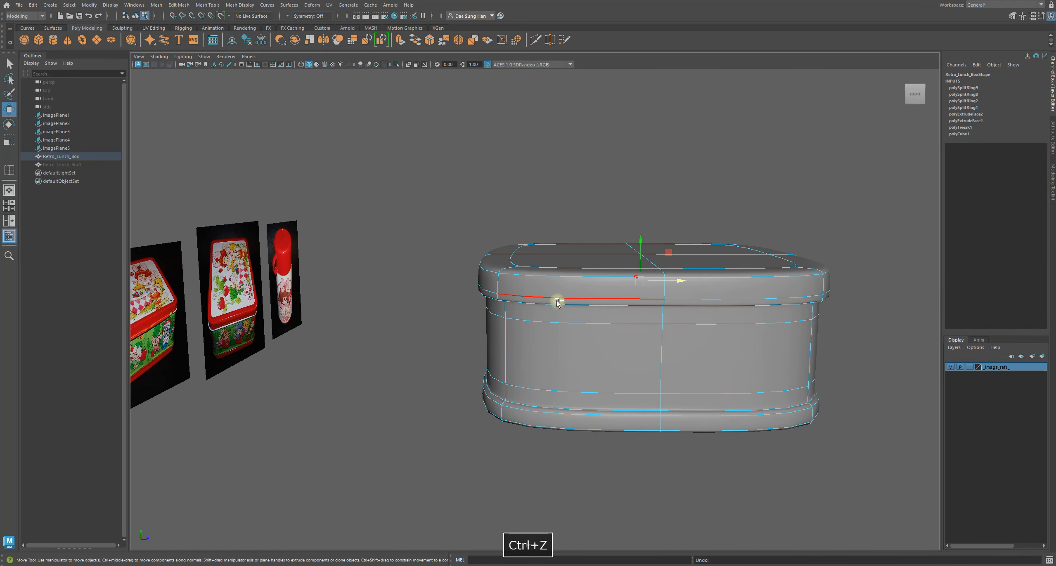
left_click_drag(727, 348, 570, 286, "alt")
right_click_drag(571, 285, 711, 309, "alt")
key("ctrl+z")
key("1")
left_click_drag(646, 307, 620, 306, "alt")
mouse_move(604, 350)
left_mouse_down("alt")
mouse_move(618, 302)
mouse_move(621, 326)
mouse_move(620, 317)
mouse_move(594, 354)
left_mouse_up("alt")
right_click_drag(695, 337, 652, 339, "alt")
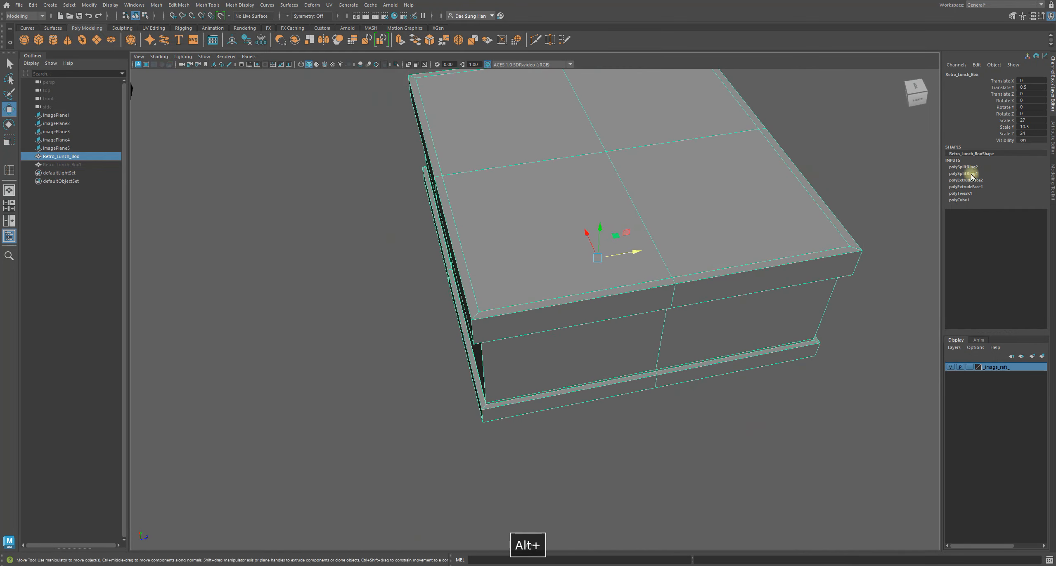
- Undo the recent display changes on the original box and redo the hiding of the duplicate box
left_click_drag(681, 281, 648, 292, "alt")
key("1")
right_click_drag(648, 293, 521, 301, "alt")
left_click_drag(521, 301, 674, 305, "alt")
key("ctrl+z")
key("ctrl+z")
key("ctrl+z")
key("ctrl+z")
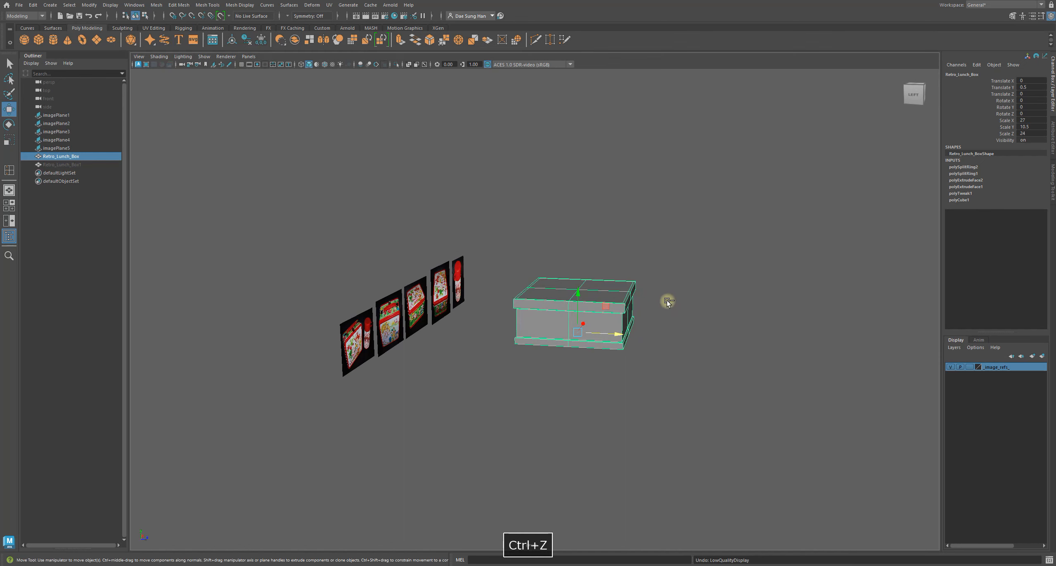
key("ctrl+z")
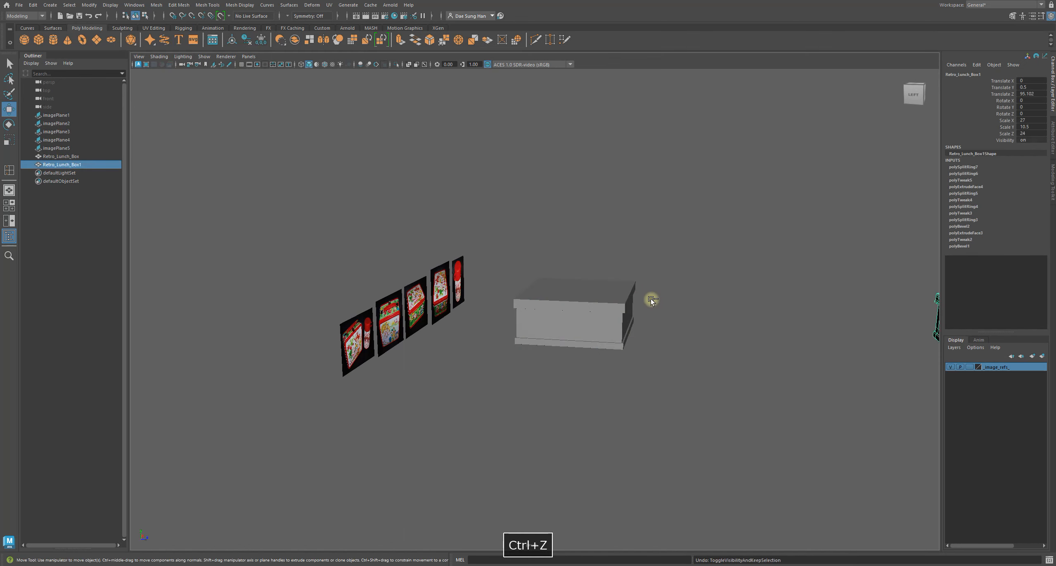
key("ctrl+y")
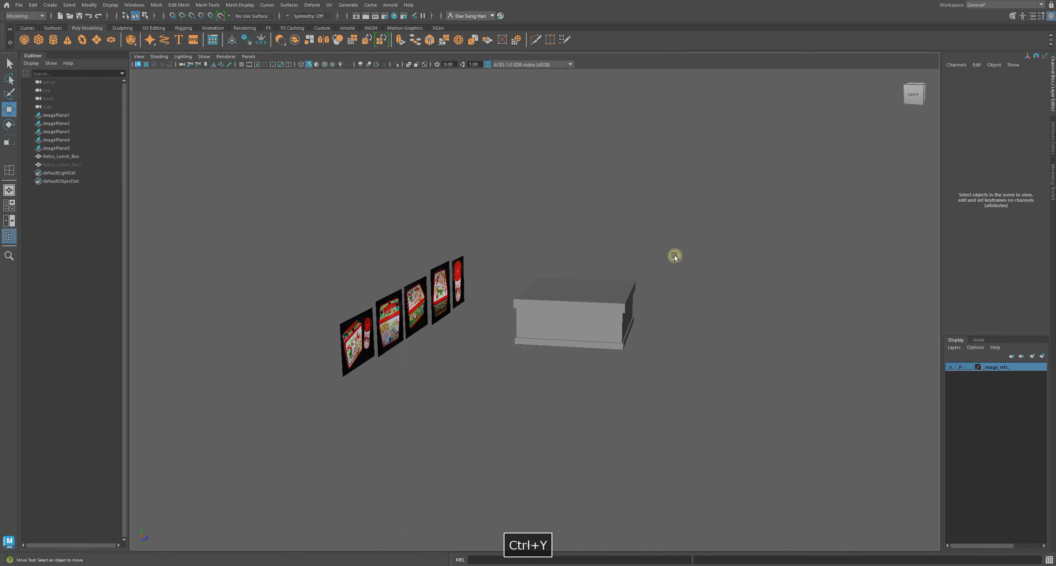
- Select the original lunch box and examine the overhang of its lid from below
left_click_drag(678, 252, 523, 235, "alt")
right_click_drag(523, 234, 521, 300, "alt")
left_click(520, 299)
left_click_drag(521, 299, 497, 233, "alt")
right_click_drag(496, 234, 643, 285, "alt")
left_click_drag(642, 285, 693, 351, "alt")
right_click_drag(693, 351, 665, 298, "alt")
left_click_drag(665, 298, 535, 217, "alt")
right_click_drag(535, 216, 547, 234, "alt")
left_click_drag(546, 235, 589, 224, "alt")
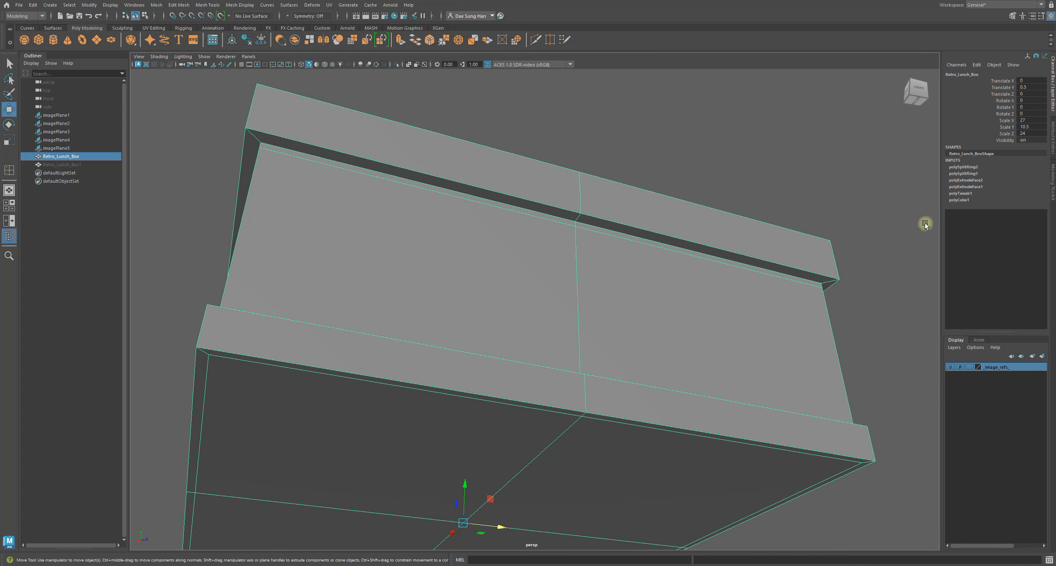
- Set the thickness of the lid's face extrusion, polyExtrudeFace1, to 0.4
left_click(968, 188)
left_click_drag(1003, 332, 1004, 473)
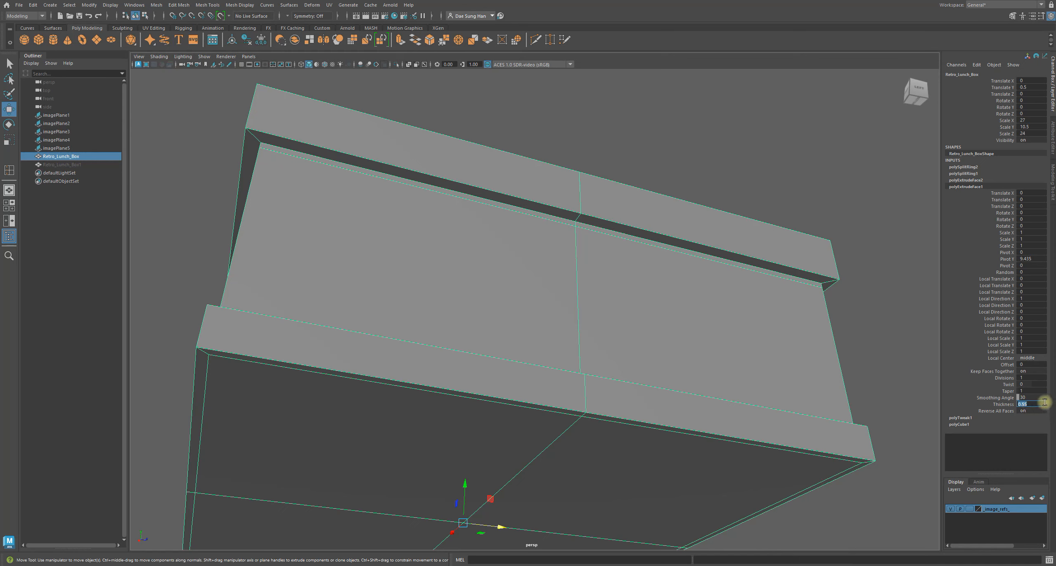
type(".4")
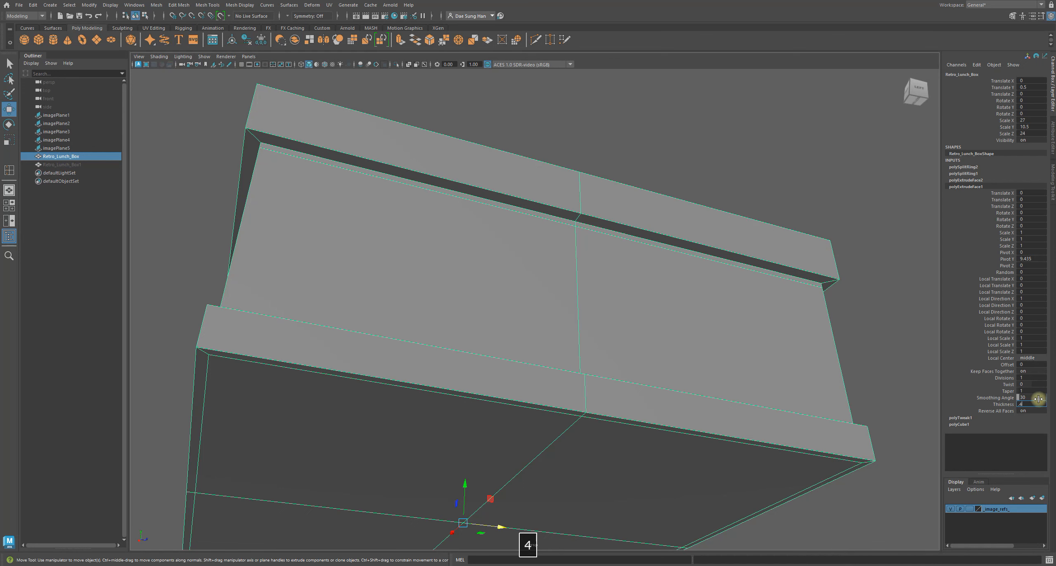
key("Return")
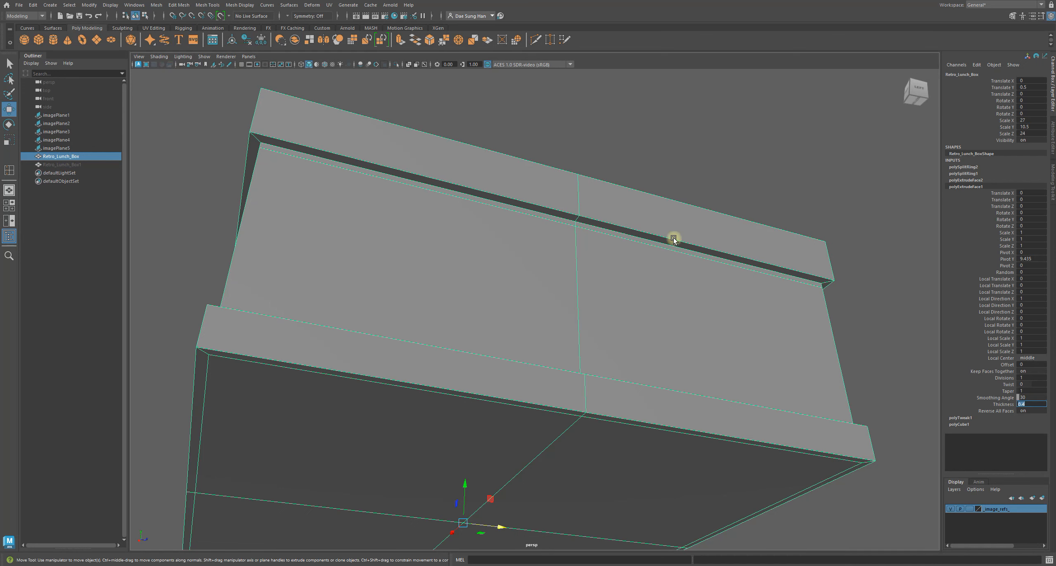
- Show the box in smooth preview and examine the lid overhang and rounded corners from above and below
mouse_move(508, 227)
left_mouse_down("alt")
mouse_move(526, 241)
mouse_move(514, 237)
left_mouse_up("alt")
key("3")
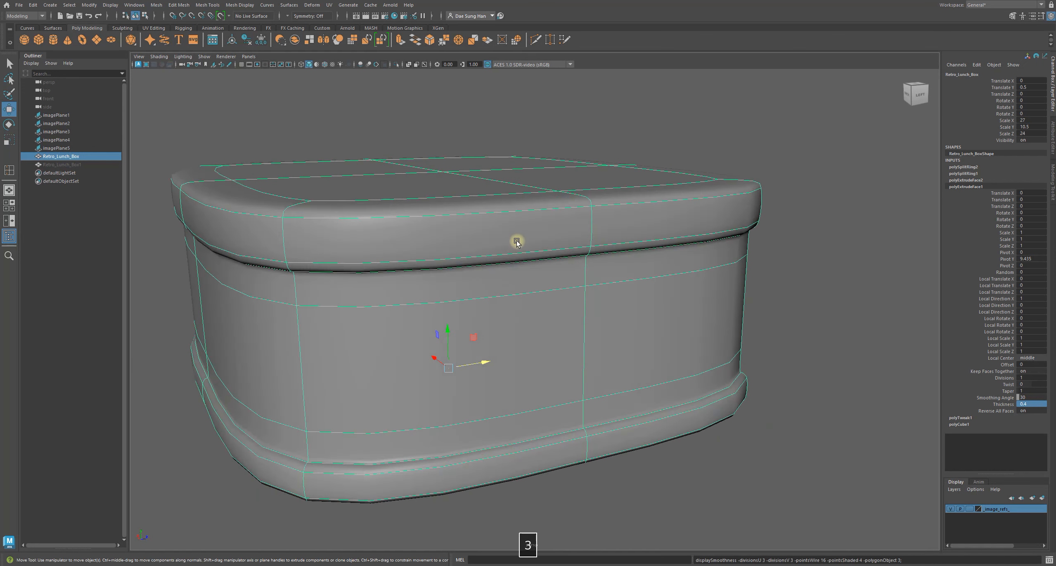
left_click(412, 150)
left_click_drag(412, 150, 550, 121, "alt")
left_click(411, 152)
left_click(550, 120)
left_click_drag(469, 140, 553, 218, "alt")
right_click_drag(554, 218, 293, 206, "alt")
left_click_drag(293, 206, 711, 298, "alt")
left_click(586, 246)
right_click_drag(711, 299, 389, 214, "alt")
left_click_drag(585, 367, 638, 276, "alt")
left_click_drag(401, 256, 759, 264, "alt")
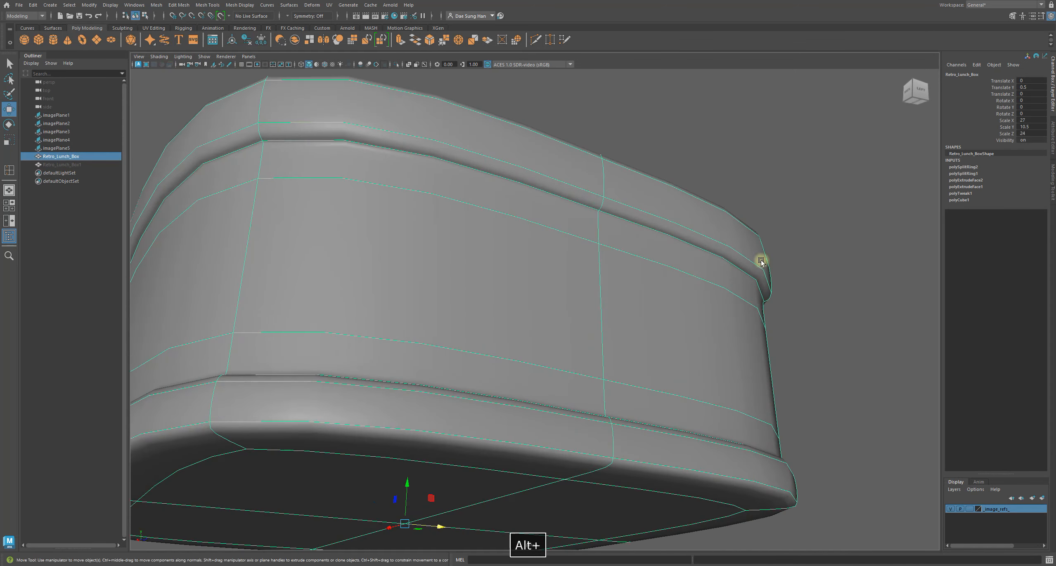
- Reduce the lid's overhang by setting the polyExtrudeFace1 thickness to 0.4
left_click(968, 187)
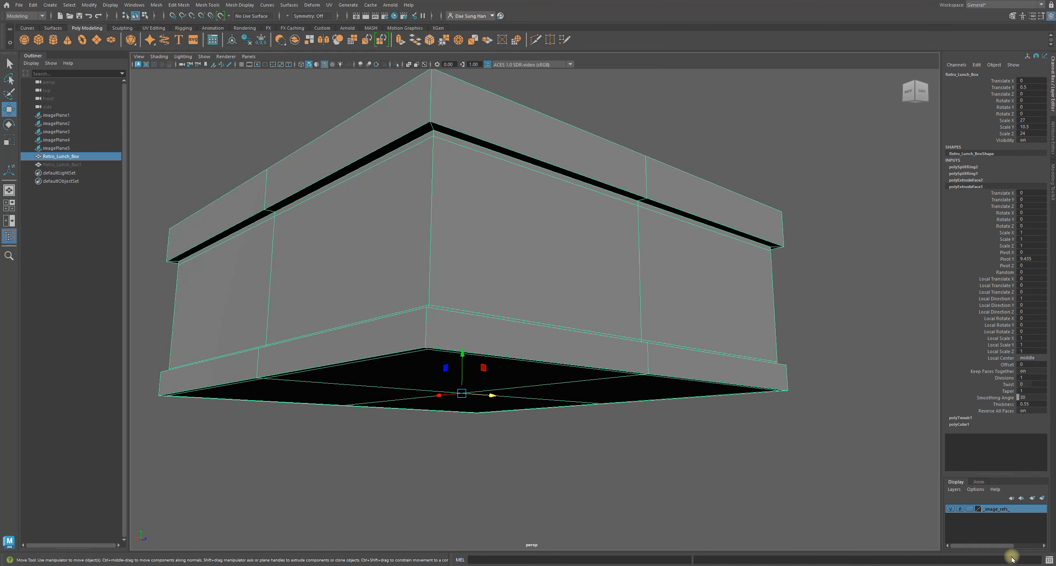
left_click_drag(647, 348, 646, 313, "alt")
right_click_drag(645, 314, 711, 259, "alt")
left_click_drag(711, 259, 553, 196, "alt")
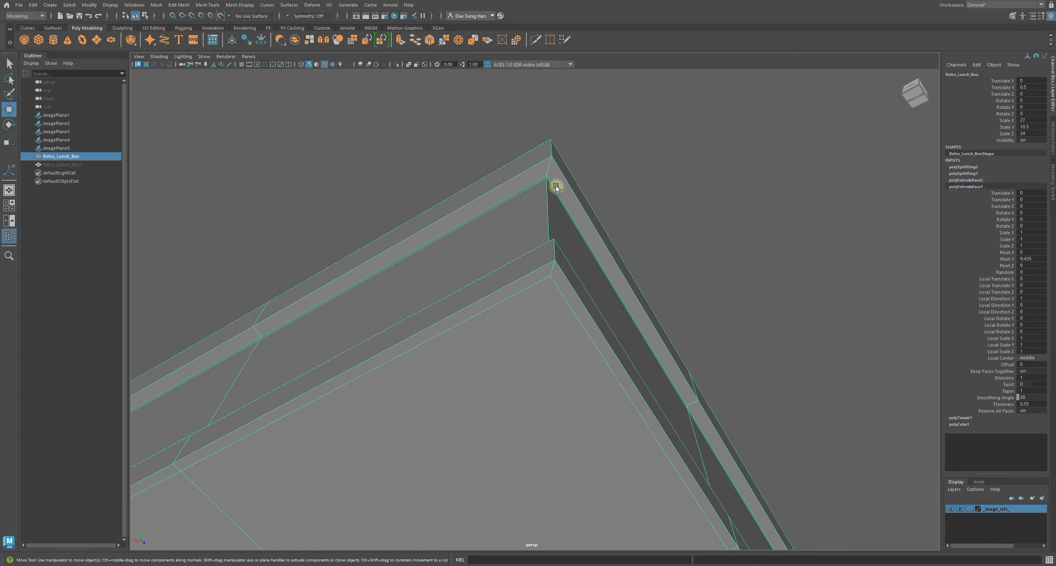
left_click_drag(554, 194, 722, 272, "alt")
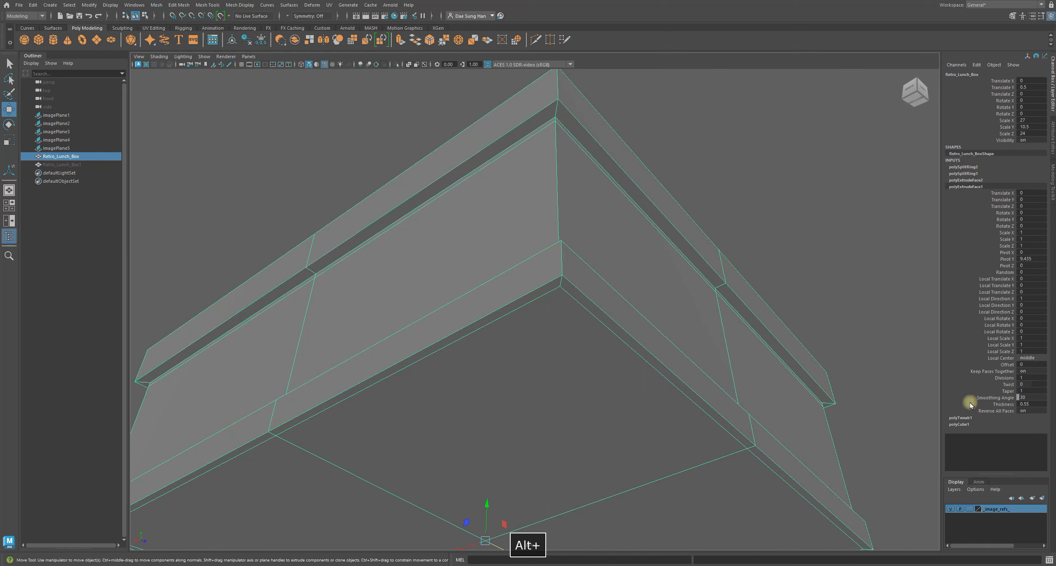
double_click(1039, 406)
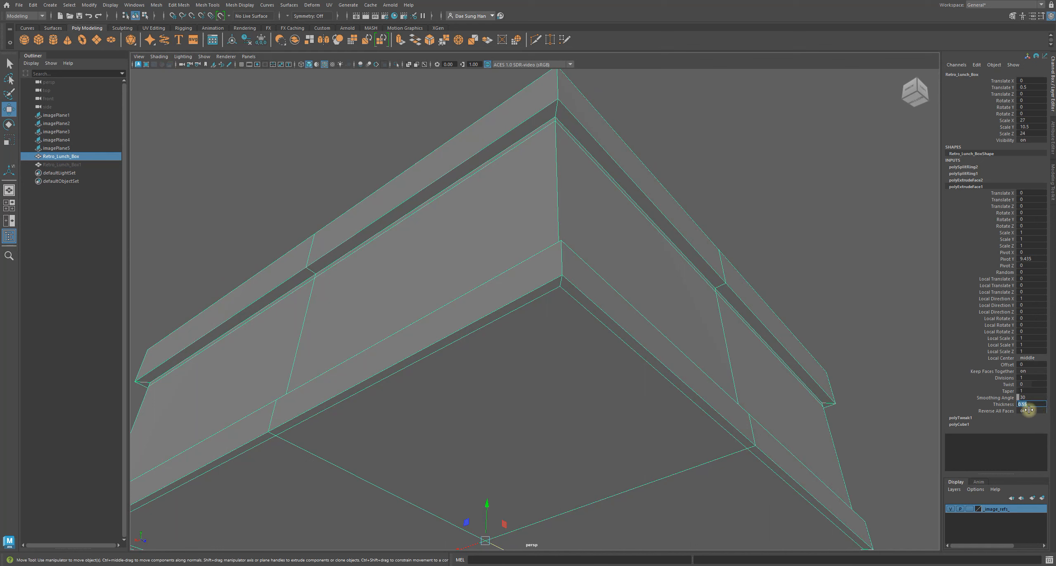
type("0.4")
key("Return")
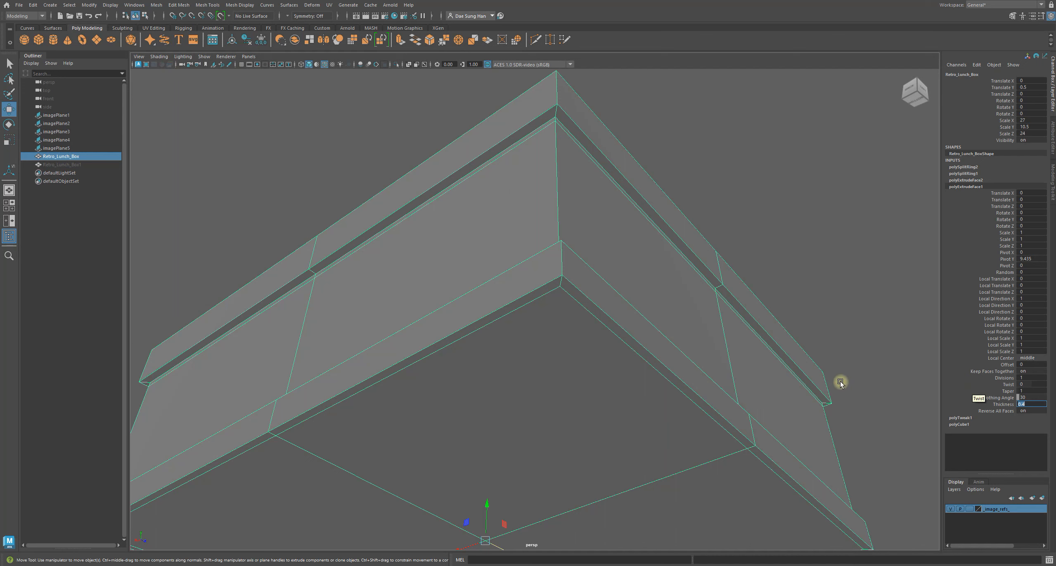
- Examine the reduced lid overhang from below in smooth preview and return the box to its unsmoothed display
right_click_drag(830, 365, 625, 342, "alt")
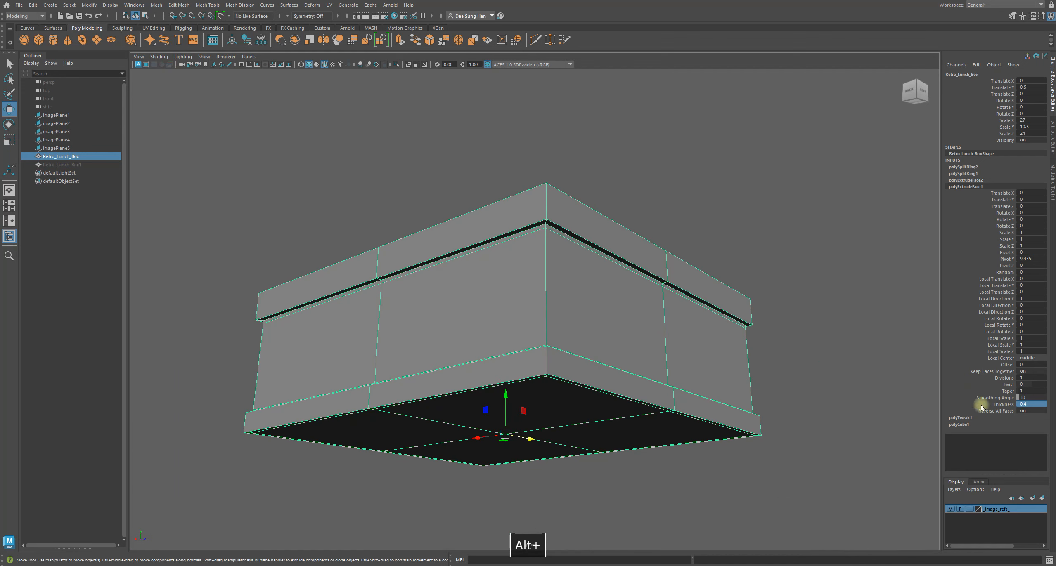
mouse_move(661, 299)
left_mouse_down("alt")
mouse_move(637, 348)
mouse_move(660, 295)
left_mouse_up("alt")
right_click_drag(661, 295, 1047, 445, "alt")
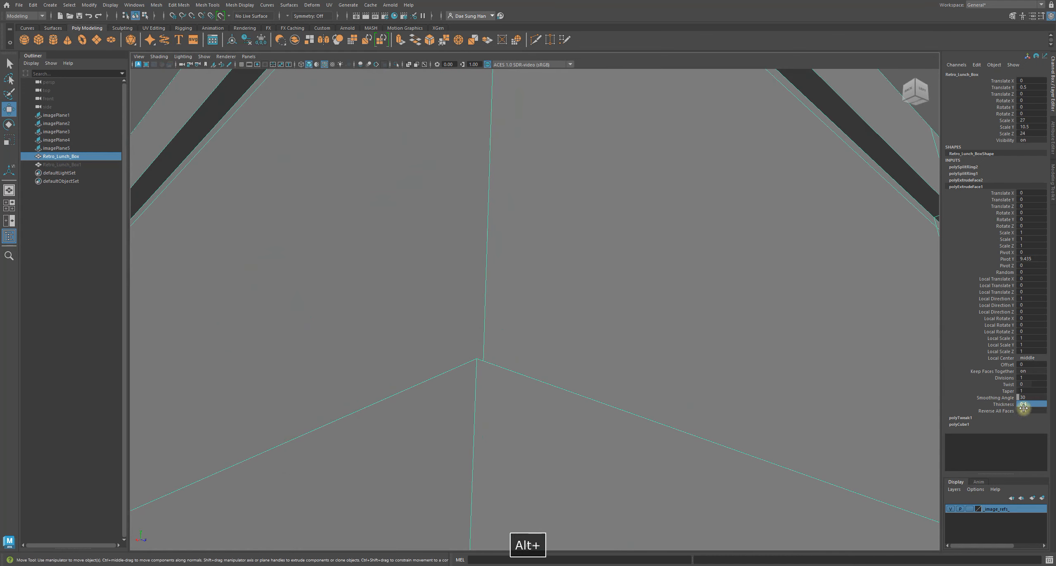
right_click_drag(846, 368, 552, 318, "alt")
left_click_drag(551, 318, 610, 248, "alt")
key("3")
left_click(427, 337)
left_click_drag(521, 215, 617, 264, "alt")
left_click(605, 266)
key("1")
left_click_drag(773, 269, 955, 236, "alt")
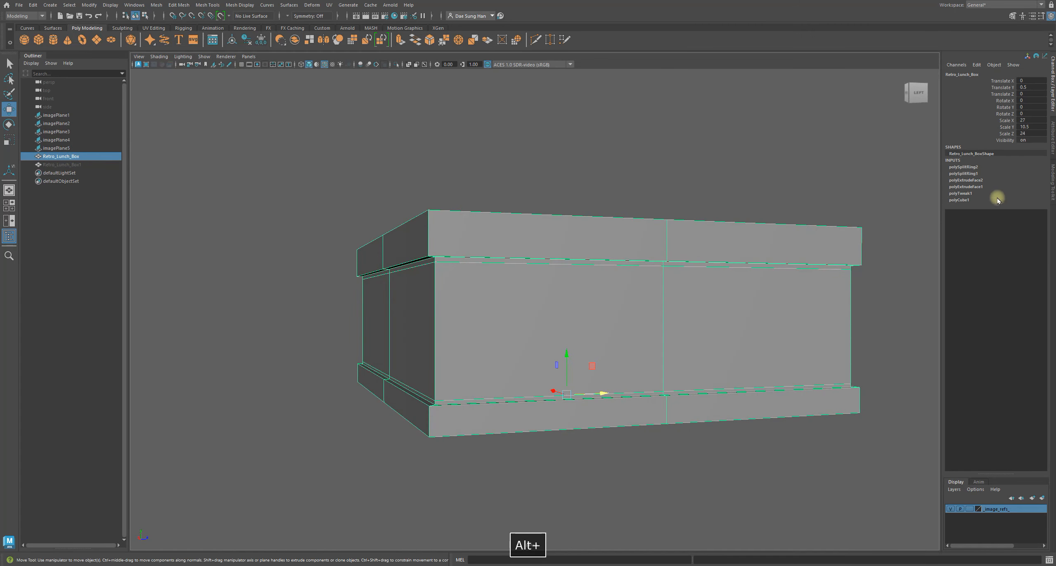
- Review the lid extrusion's settings and compare the smoothed box's rounded corners with the reference photos
left_click(980, 187)
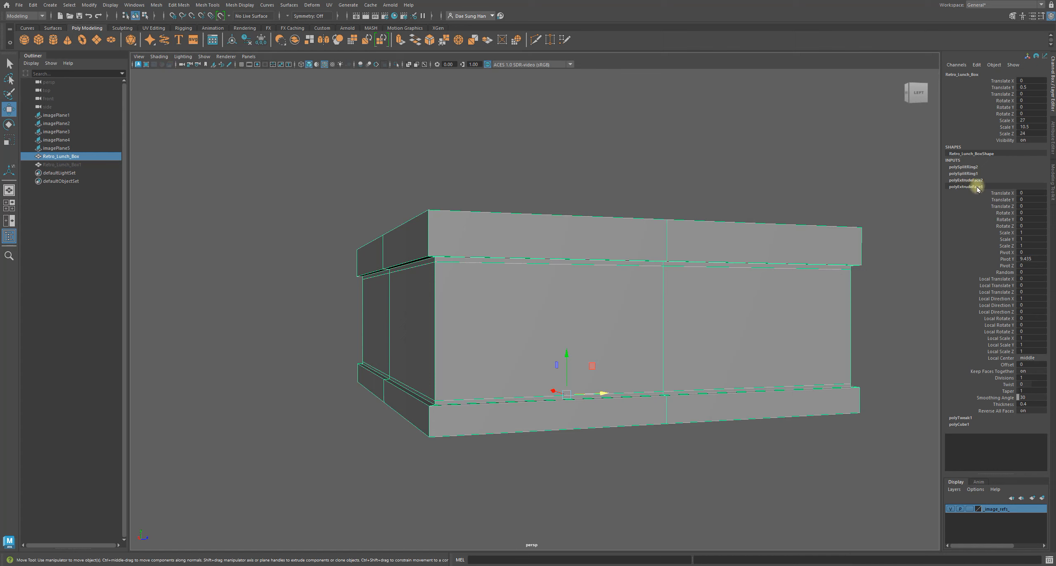
left_click_drag(631, 256, 500, 283, "alt")
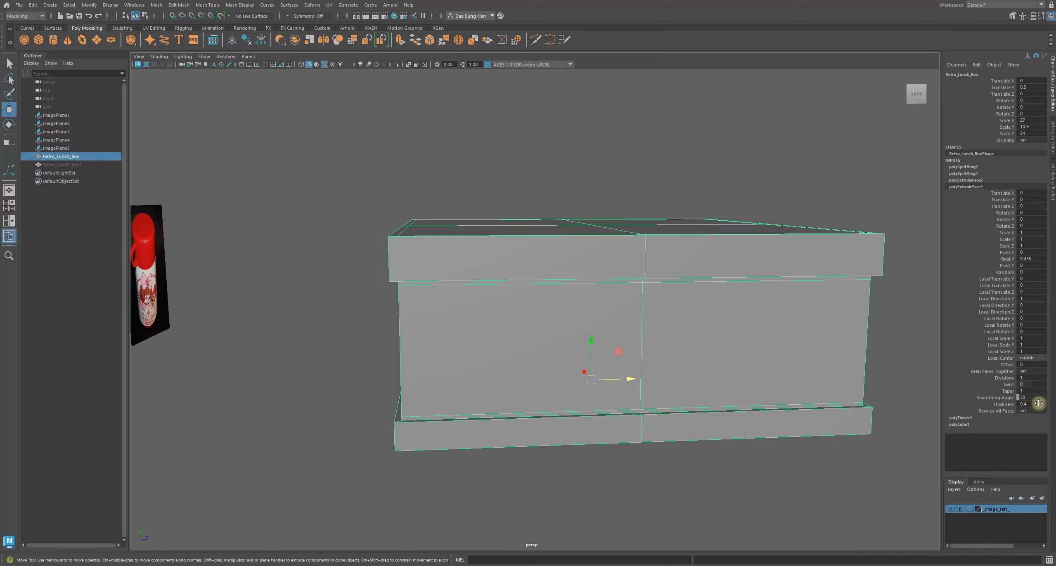
left_click_drag(505, 344, 573, 290, "alt")
key("3")
right_click_drag(573, 290, 681, 294, "alt")
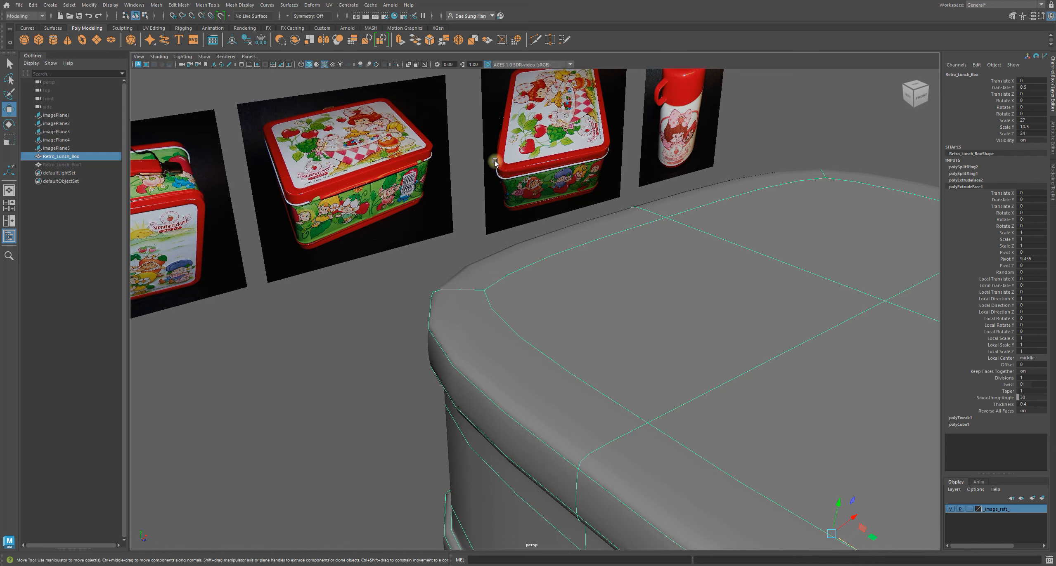
left_click_drag(582, 133, 500, 282, "alt")
key("1")
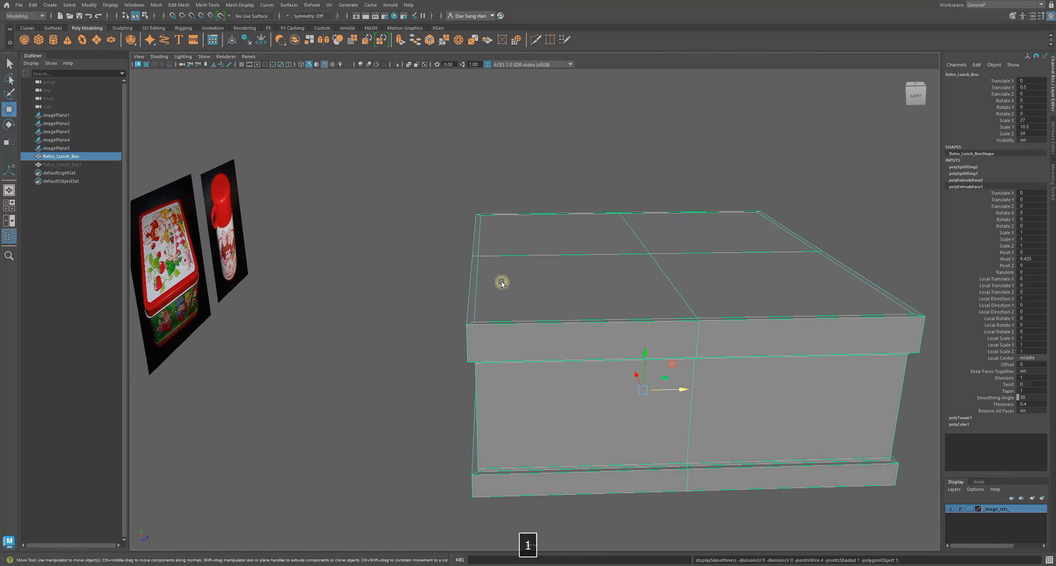
- Switch the box to edge mode and select the vertical edges at its first corner
left_click_drag(540, 333, 554, 309, "alt")
right_click_drag(554, 309, 578, 309, "alt")
left_click_drag(578, 309, 511, 219, "alt")
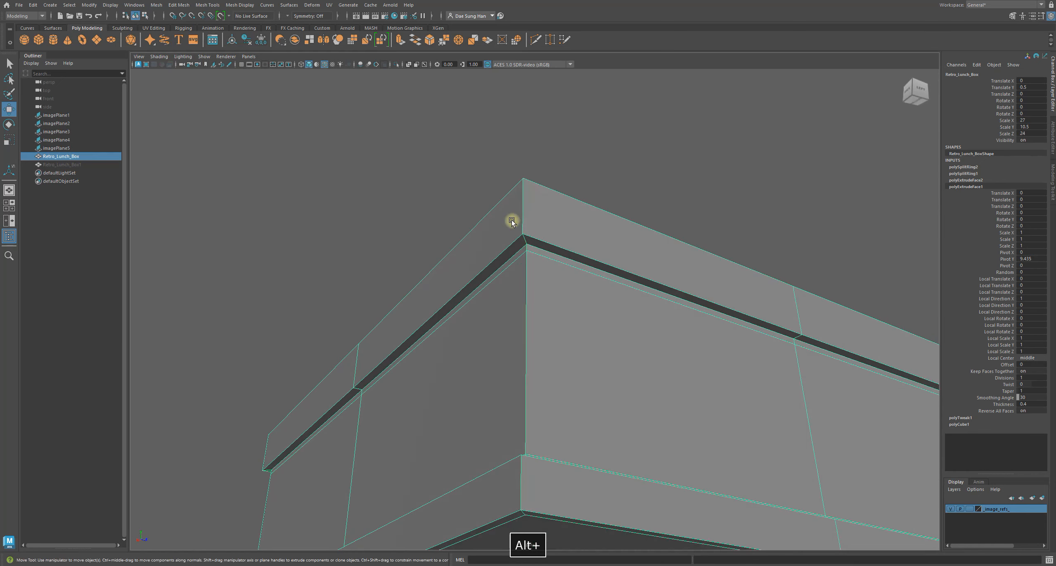
right_click_drag(519, 201, 504, 101)
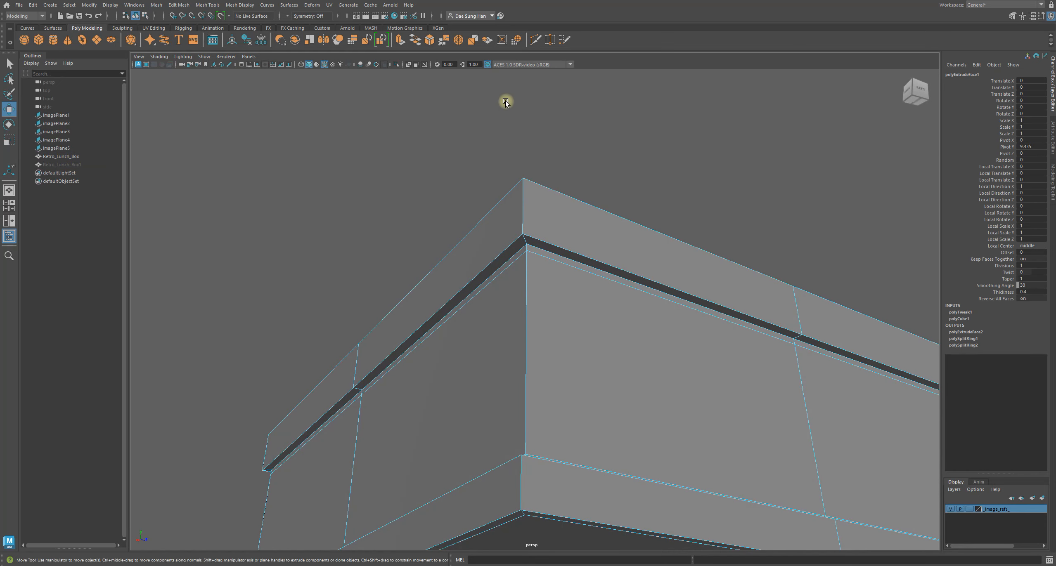
left_click(523, 206)
left_click_drag(655, 228, 619, 306, "alt")
right_click_drag(619, 306, 436, 306, "alt")
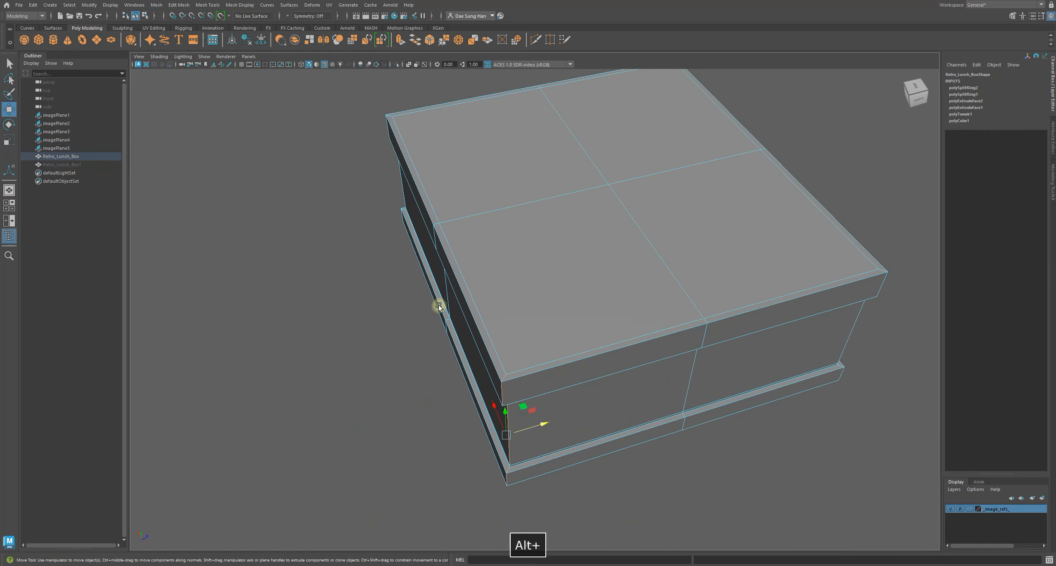
middle_click_drag(459, 306, 466, 213, "alt")
left_click_drag(534, 380, 651, 425, "alt")
key("q")
mouse_move(564, 367)
left_mouse_down("alt")
mouse_move(576, 293)
mouse_move(574, 350)
left_mouse_up("alt")
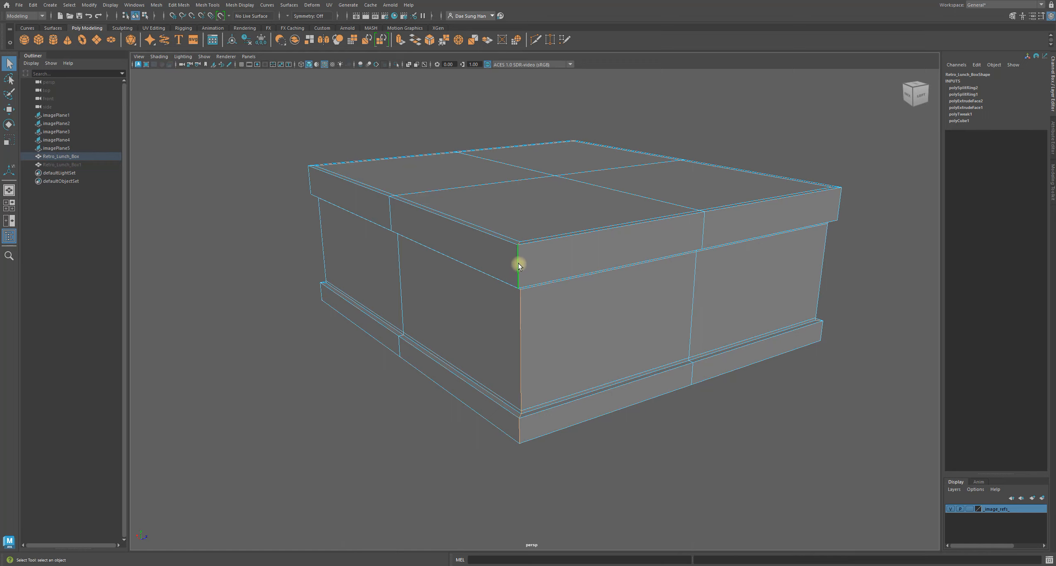
- Add the vertical edges at the other three corners of the box to the selection
left_click_drag(838, 330, 751, 312, "alt")
middle_click_drag(751, 311, 544, 271, "alt")
left_click_drag(667, 283, 654, 262, "alt")
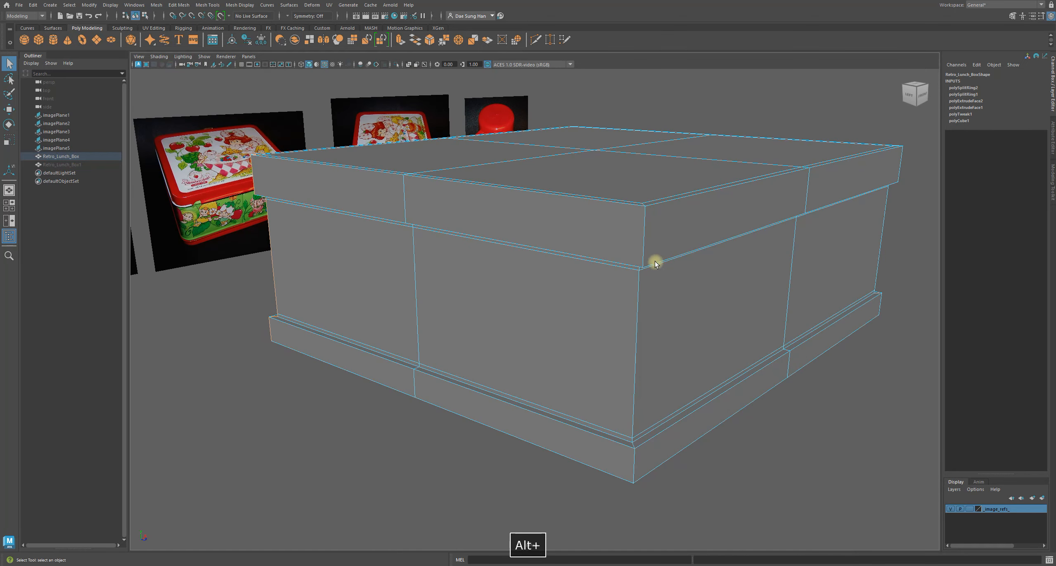
left_click(644, 232, "shift")
left_click_drag(860, 439, 638, 290, "alt")
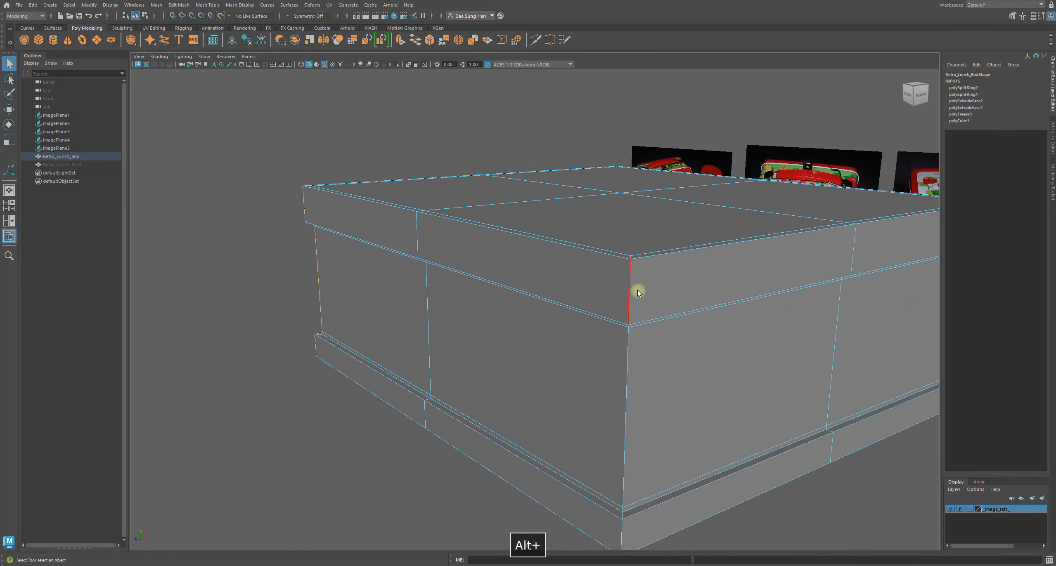
left_click(631, 277, "shift")
left_click_drag(759, 337, 733, 402, "alt")
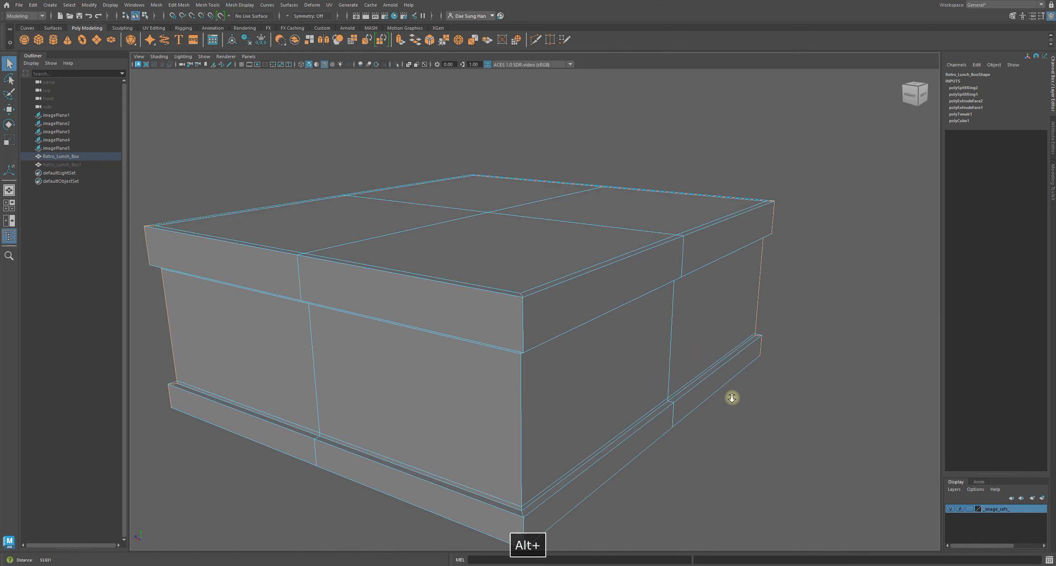
left_click(523, 324, "shift")
left_click_drag(523, 325, 588, 350, "alt")
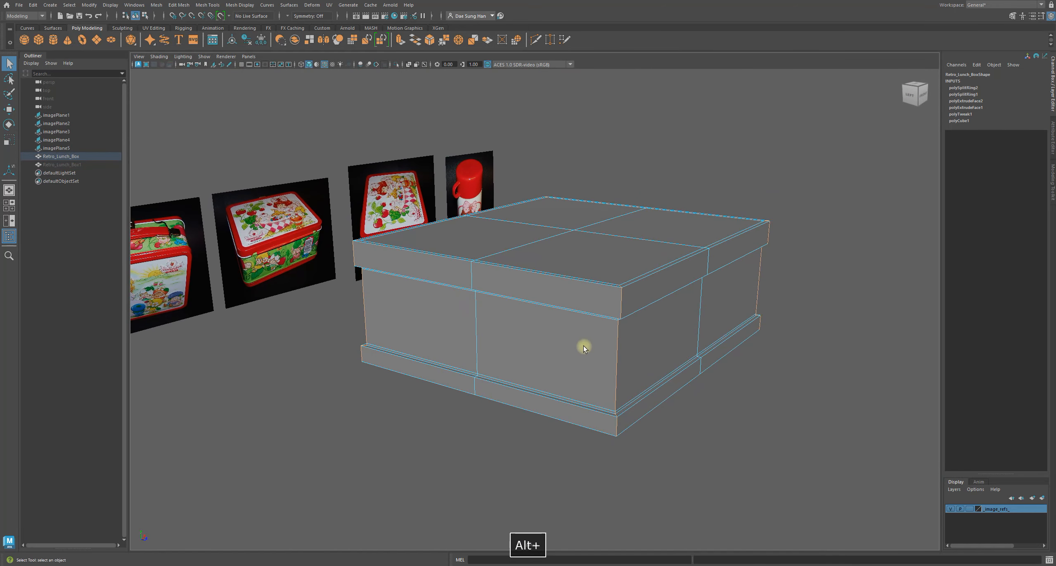
- Bevel the selected vertical corner edges of the lunch box with a fraction of 0.2
right_click(758, 158, "shift")
right_click_drag(759, 158, 797, 160, "shift")
left_click_drag(702, 108, 811, 86)
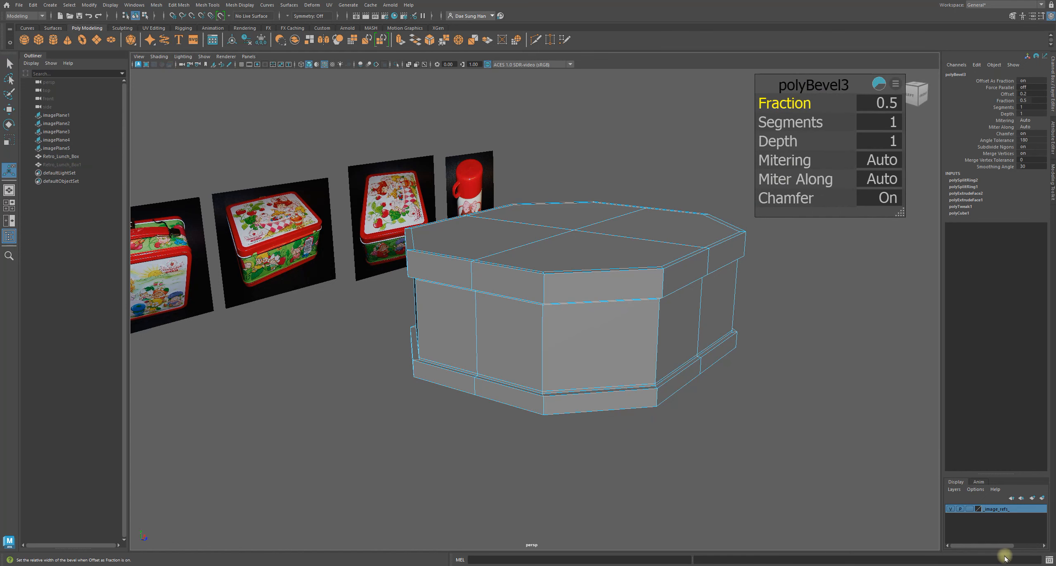
left_click_drag(907, 502, 544, 333, "alt")
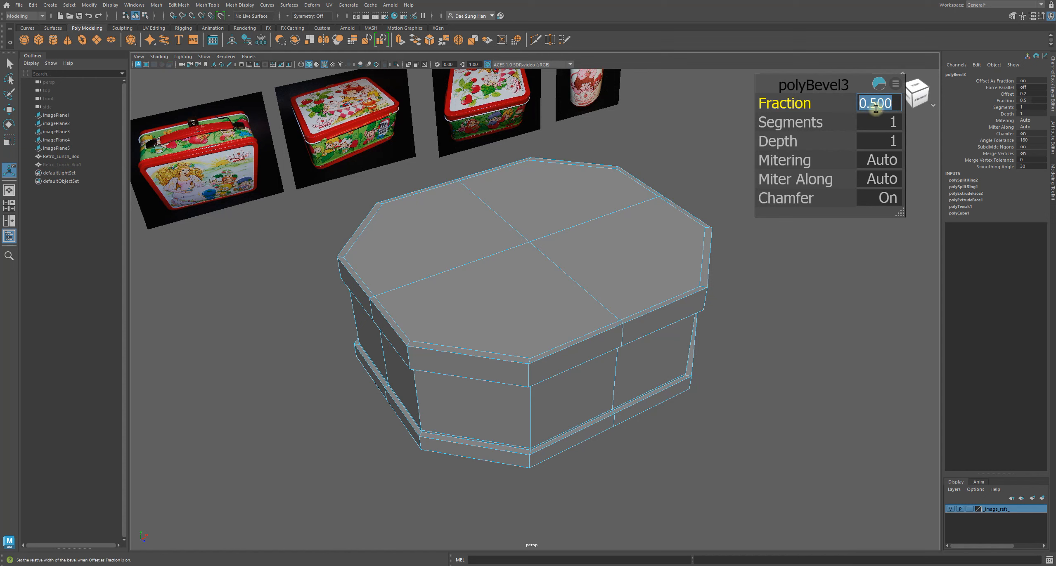
type(".2")
key("Return")
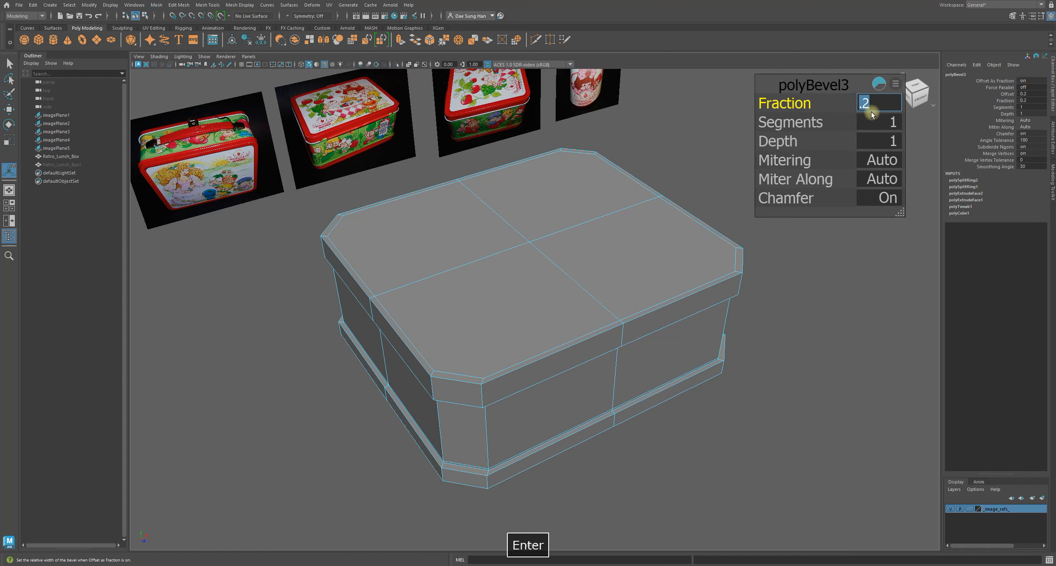
- Set the corner bevel to 3 segments and preview the lunch box smoothed
left_click(882, 121)
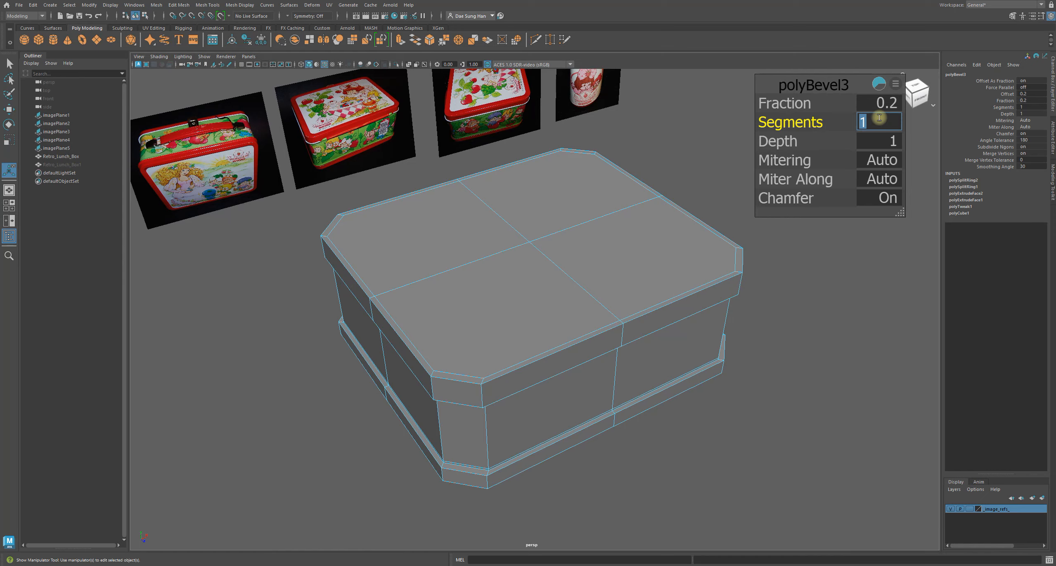
type("3")
key("Return")
mouse_move(702, 301)
left_mouse_down("alt")
mouse_move(730, 255)
mouse_move(705, 302)
left_mouse_up("alt")
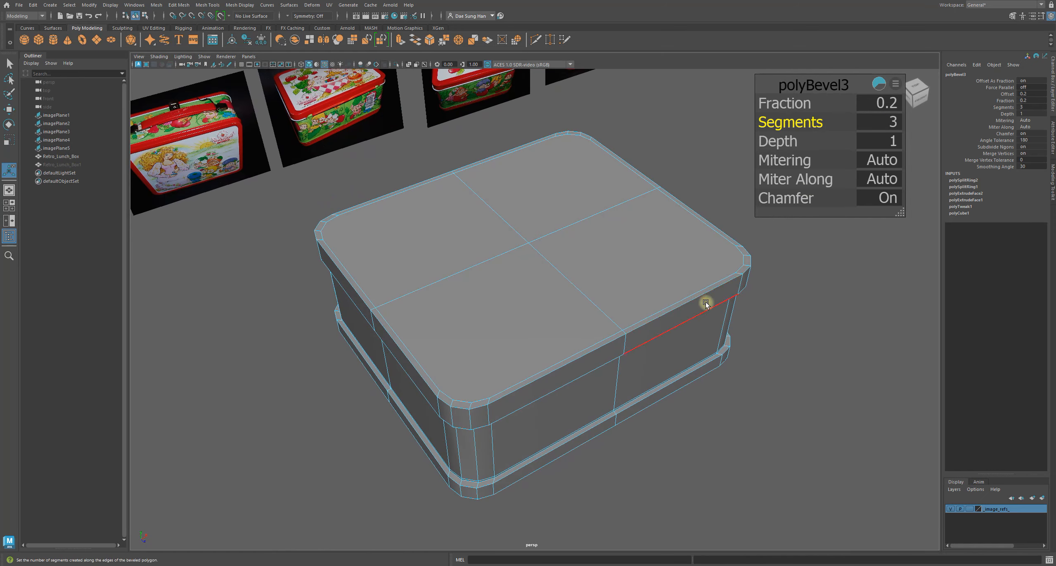
left_click_drag(615, 266, 674, 198, "alt")
left_click_drag(498, 342, 537, 301, "alt")
key("3")
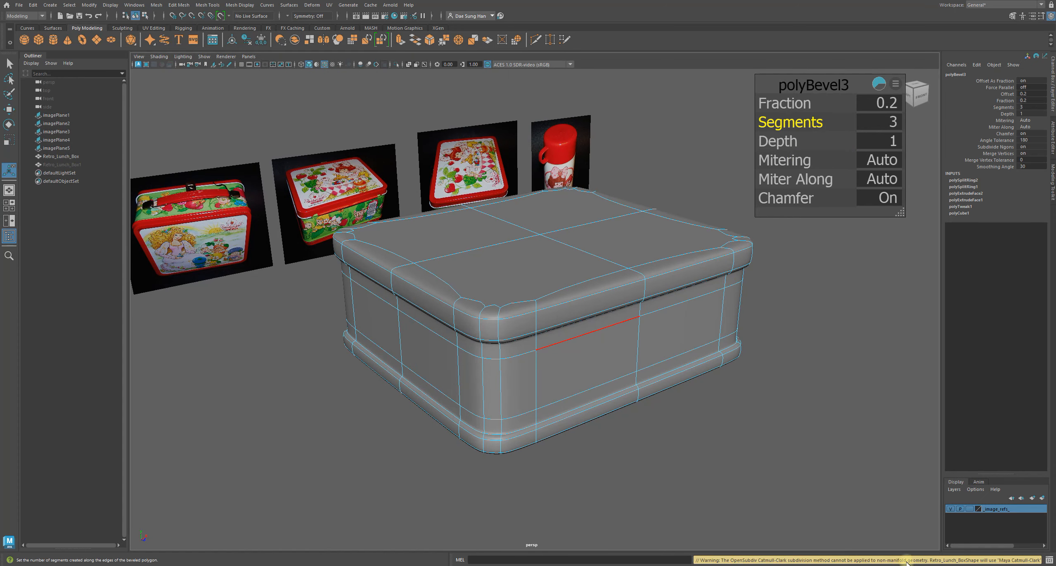
- Return the lunch box to object mode and inspect its smoothed corners from above and around the sides
left_click_drag(641, 460, 631, 295, "alt")
left_click_drag(572, 320, 585, 354, "alt")
right_click_drag(564, 295, 766, 165)
left_click_drag(740, 424, 737, 325, "alt")
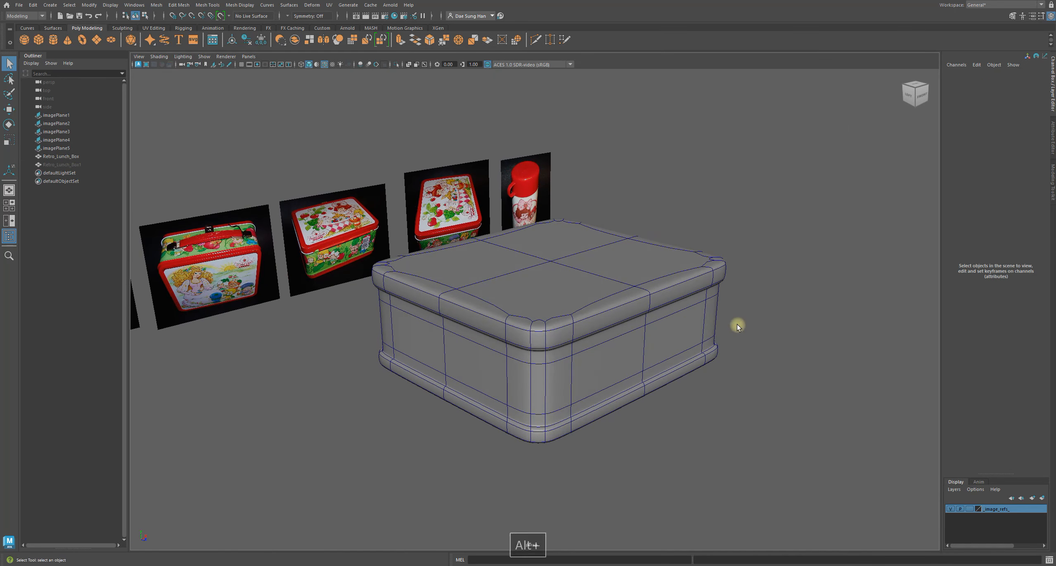
key("alt+5")
mouse_move(740, 354)
left_mouse_down("alt")
mouse_move(754, 363)
mouse_move(734, 341)
mouse_move(787, 342)
mouse_move(819, 375)
mouse_move(733, 404)
mouse_move(723, 396)
mouse_move(733, 378)
mouse_move(579, 331)
mouse_move(598, 317)
mouse_move(679, 377)
mouse_move(669, 406)
mouse_move(473, 227)
left_mouse_up("alt")
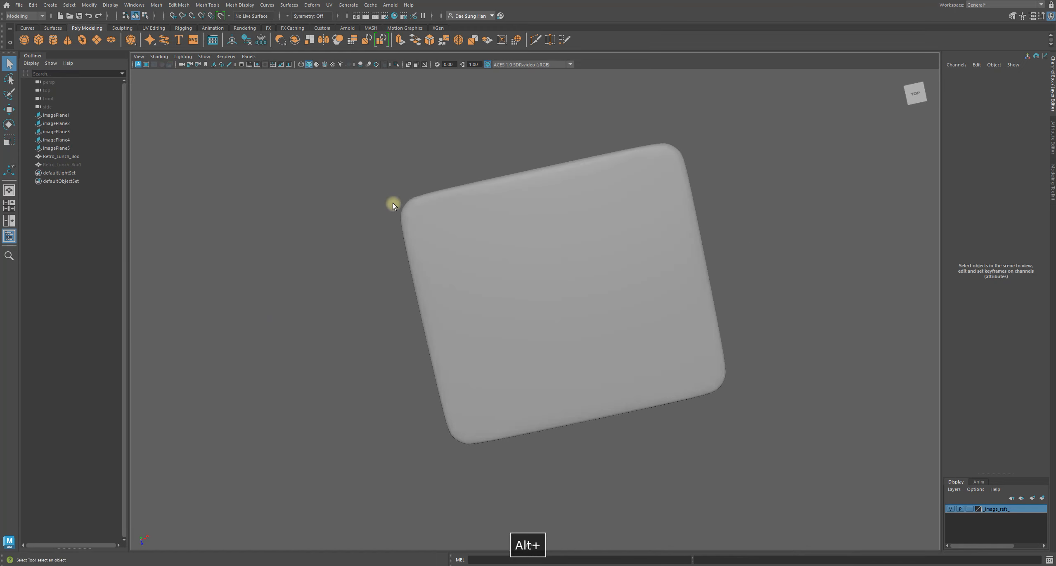
left_click_drag(679, 154, 784, 276, "alt")
left_click(627, 347)
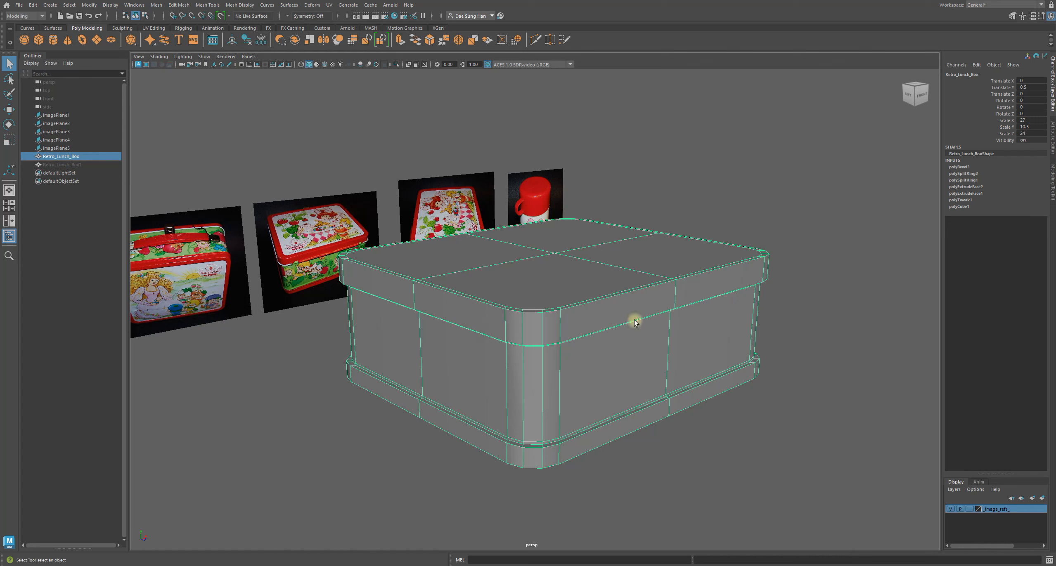
- Set the corner bevel of the lunch box to 4 segments and preview the box smoothed
left_click(10, 171)
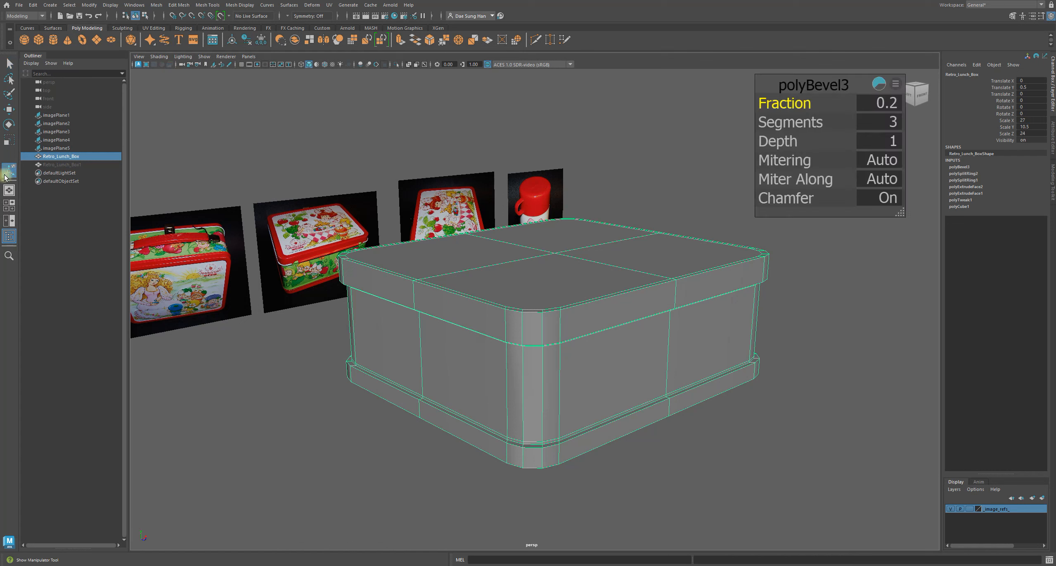
left_click(892, 124)
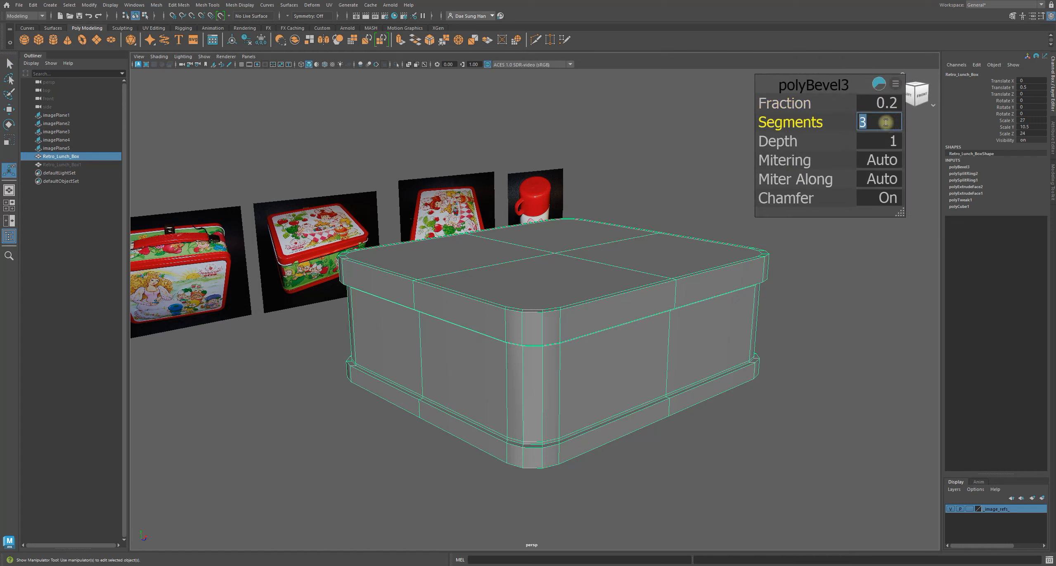
type("4")
key("Return")
left_click_drag(745, 309, 619, 319, "alt")
key("3")
- Examine the beveled corners of the box from above and from the sides, both smoothed and unsmoothed
left_click_drag(782, 400, 805, 396, "alt")
left_click(804, 396)
left_click_drag(688, 394, 639, 428, "alt")
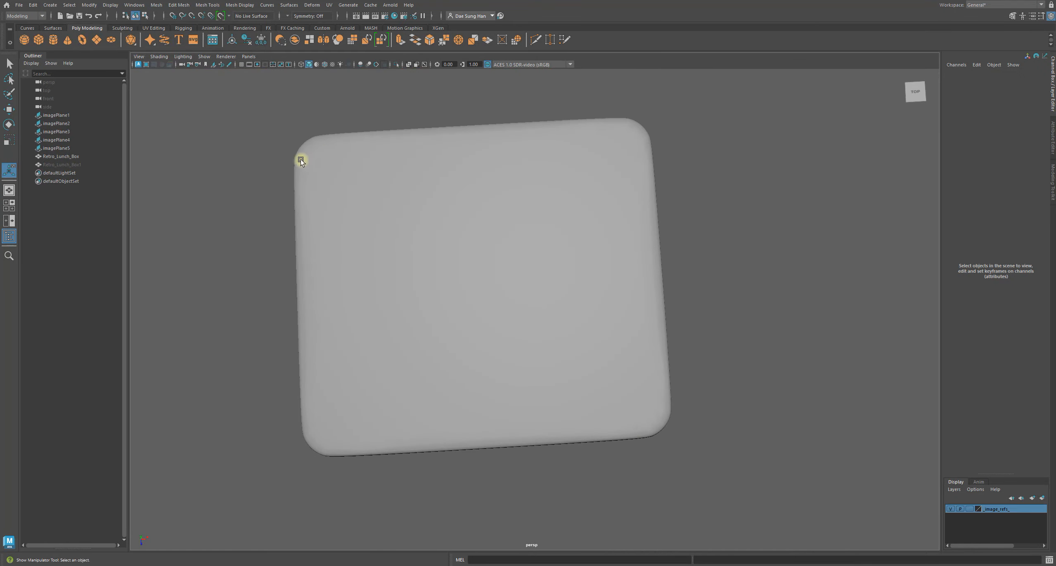
left_click_drag(669, 261, 627, 380, "alt")
left_click(678, 333)
left_click_drag(678, 334, 445, 302, "alt")
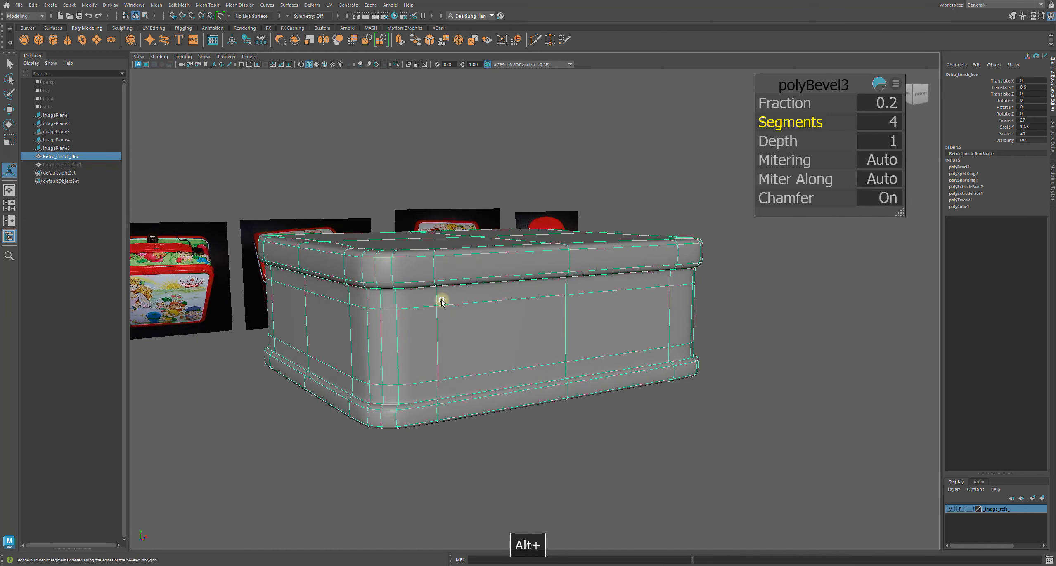
left_click_drag(381, 322, 528, 321, "alt")
left_click_drag(315, 273, 530, 346, "alt")
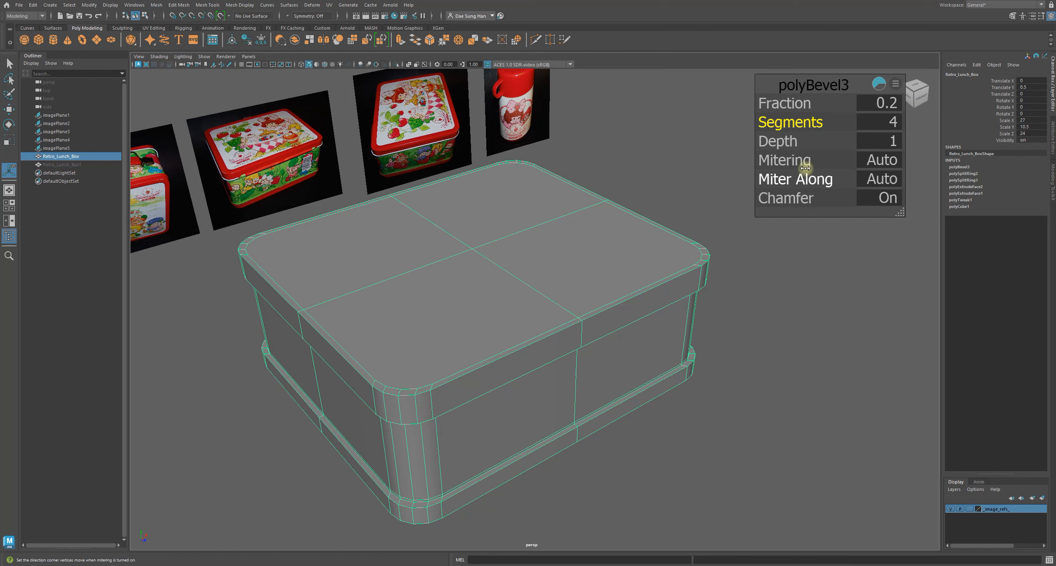
left_click_drag(561, 334, 547, 303, "alt")
right_click_drag(547, 330, 615, 386, "alt")
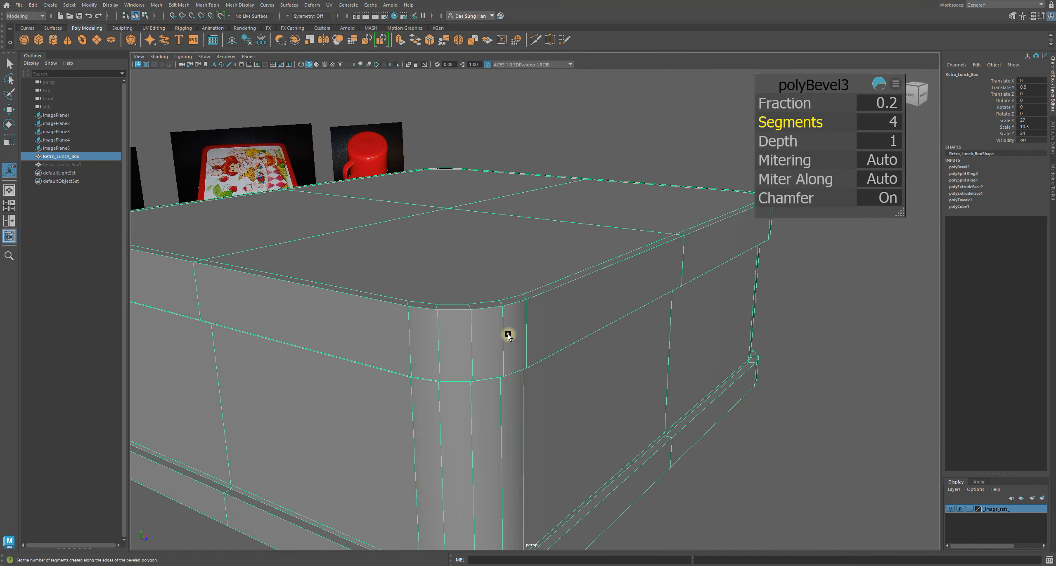
right_click_drag(507, 334, 603, 322, "alt")
left_click_drag(604, 323, 613, 263, "alt")
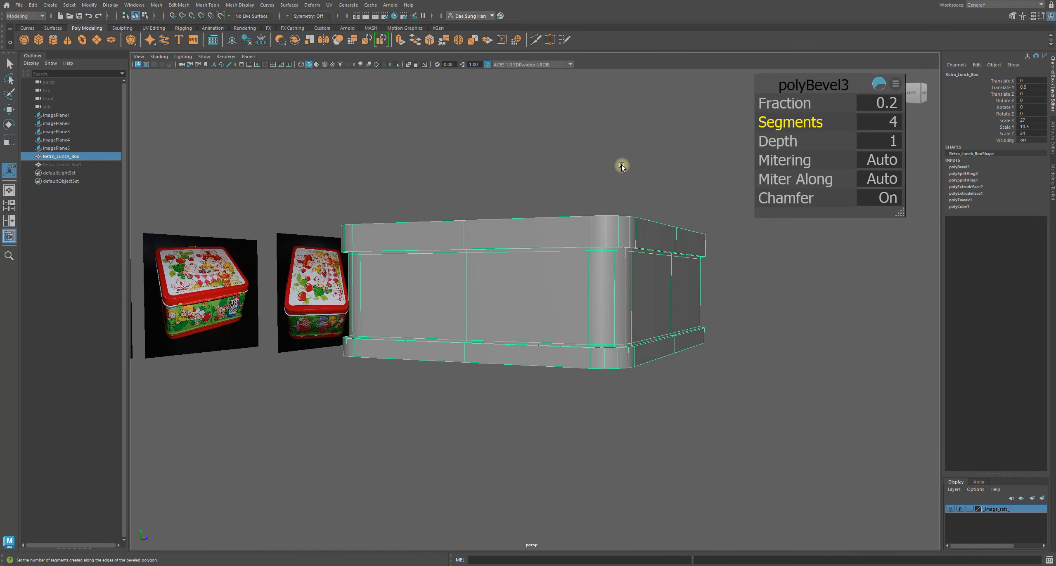
- Review the construction history settings of the box's polyBevel3 and polyExtrudeFace1, checking the lid and base from several angles
left_click(645, 178)
left_click(646, 226)
key("w")
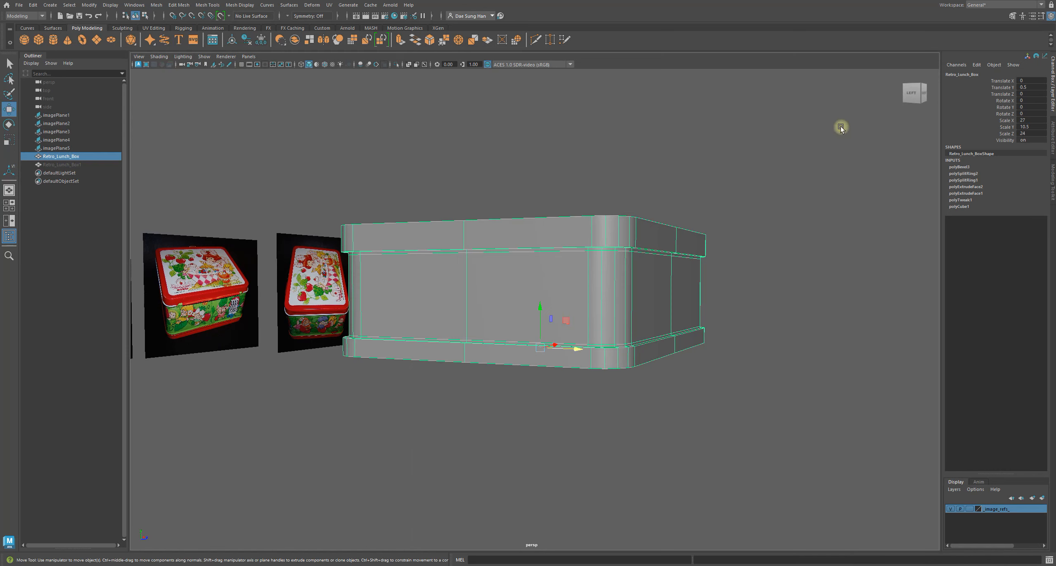
left_click(961, 167)
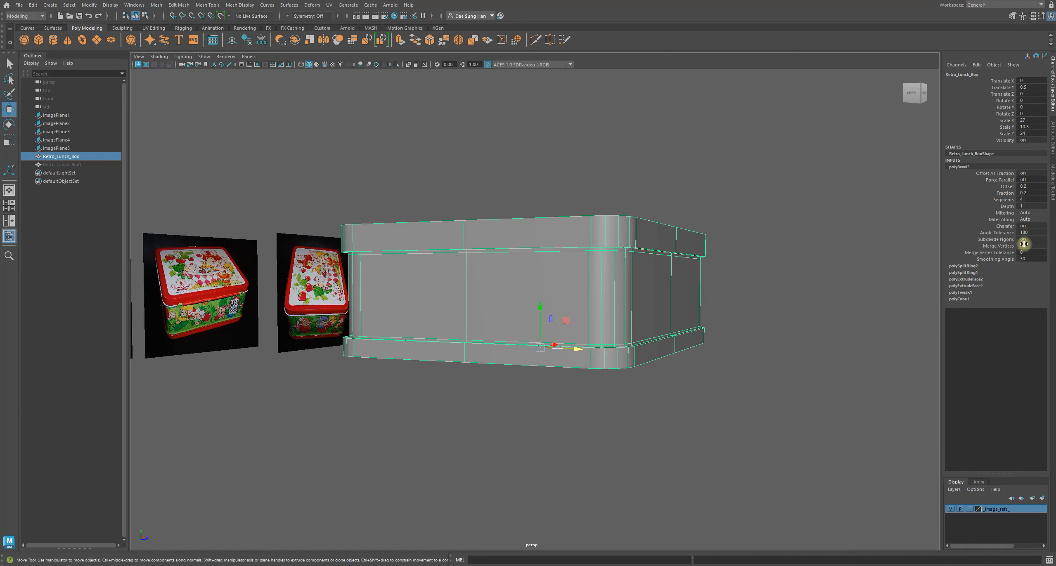
left_click_drag(899, 246, 699, 346, "alt")
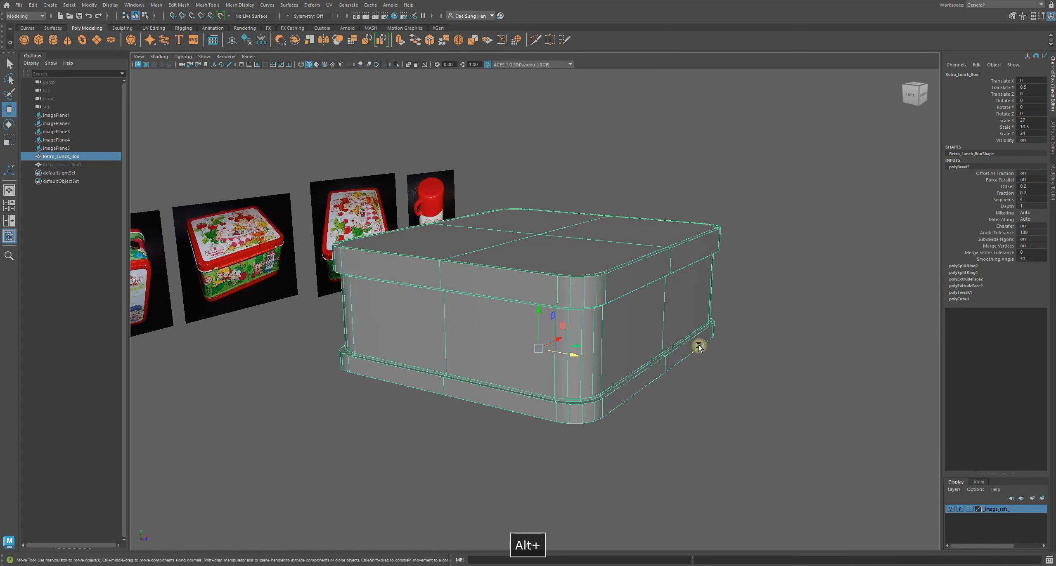
left_click_drag(526, 362, 829, 342, "alt")
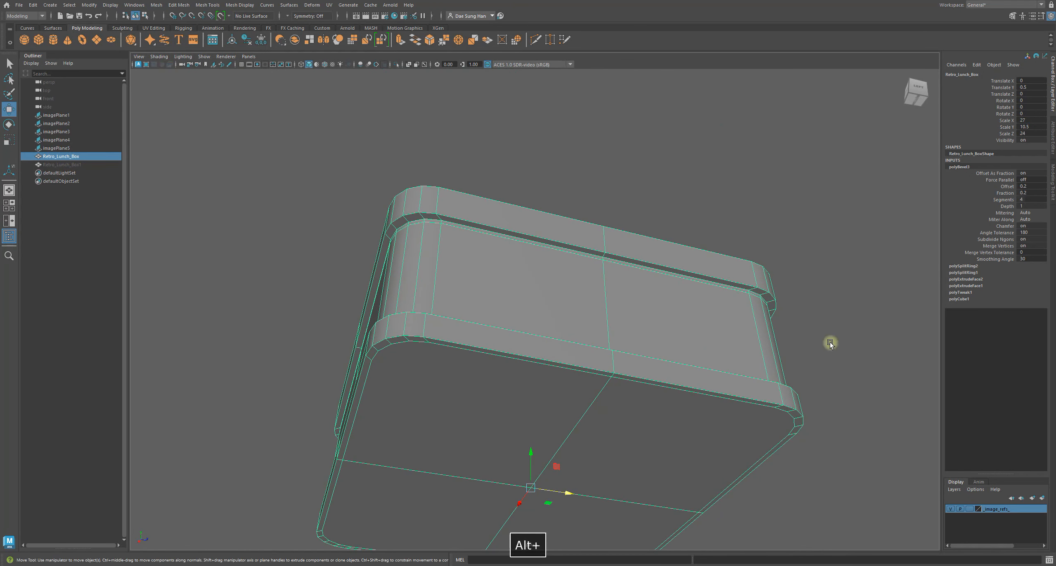
left_click(969, 287)
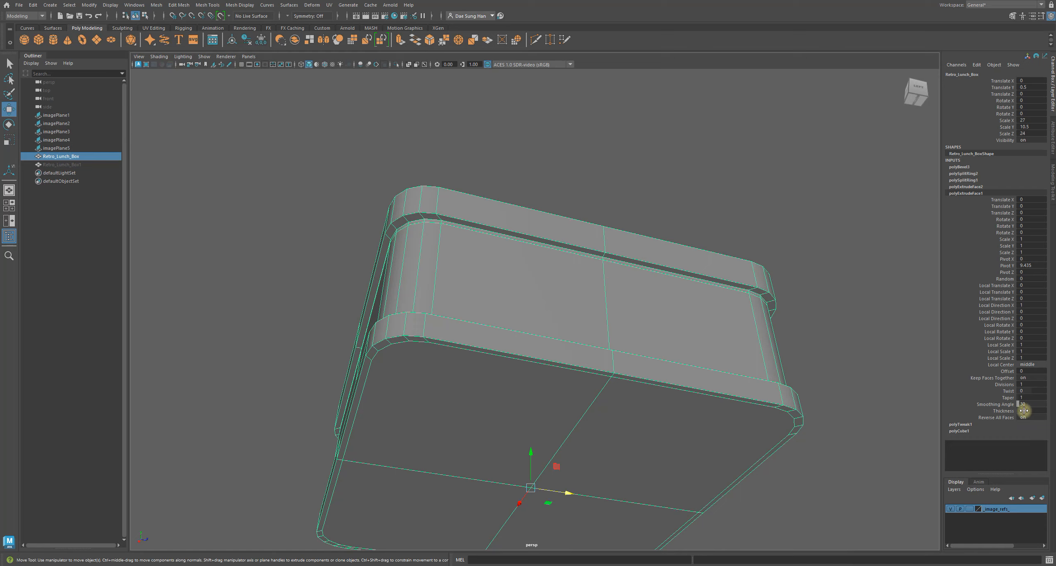
left_click_drag(758, 243, 726, 297, "alt")
left_click(720, 222)
left_click(577, 285)
left_click_drag(578, 285, 613, 246, "alt")
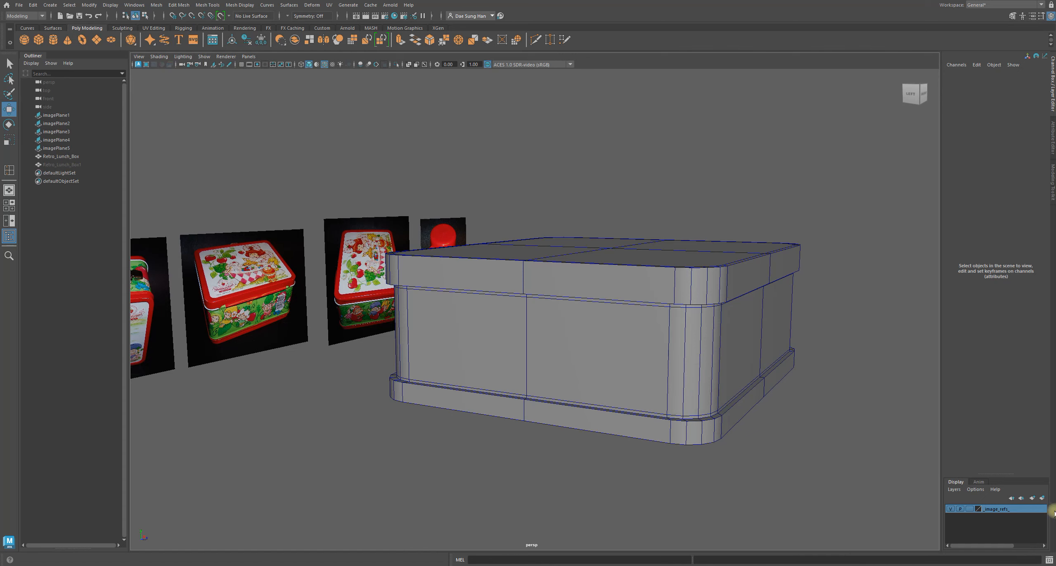
- Examine the lid rim and rounded corners close up in the reference photo Strawberryland Lunch Box 01.jpg
left_click_drag(1055, 124, 400, 84)
scroll(391, 219, "up", 5)
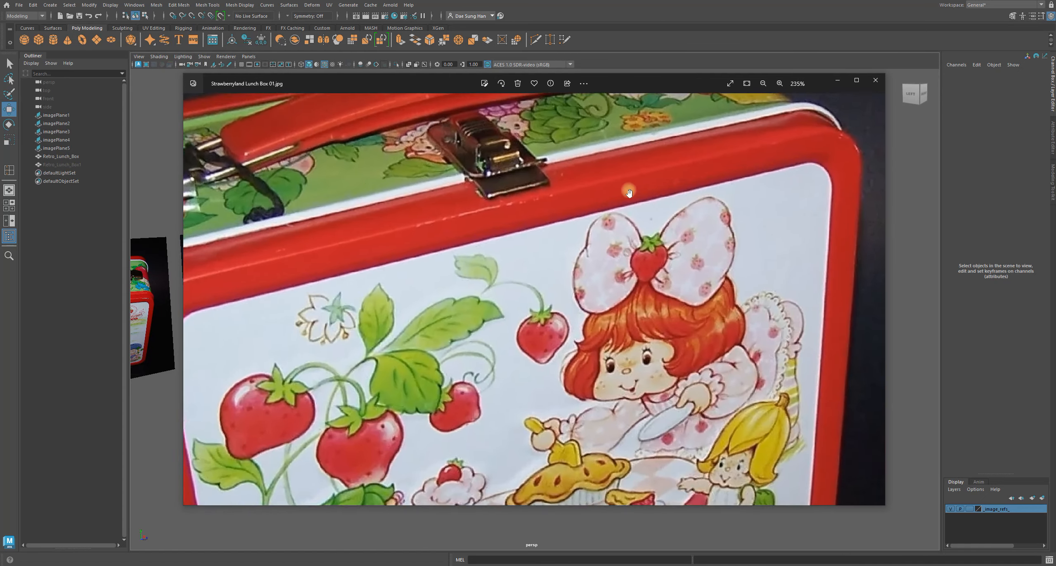
left_click_drag(629, 193, 414, 315)
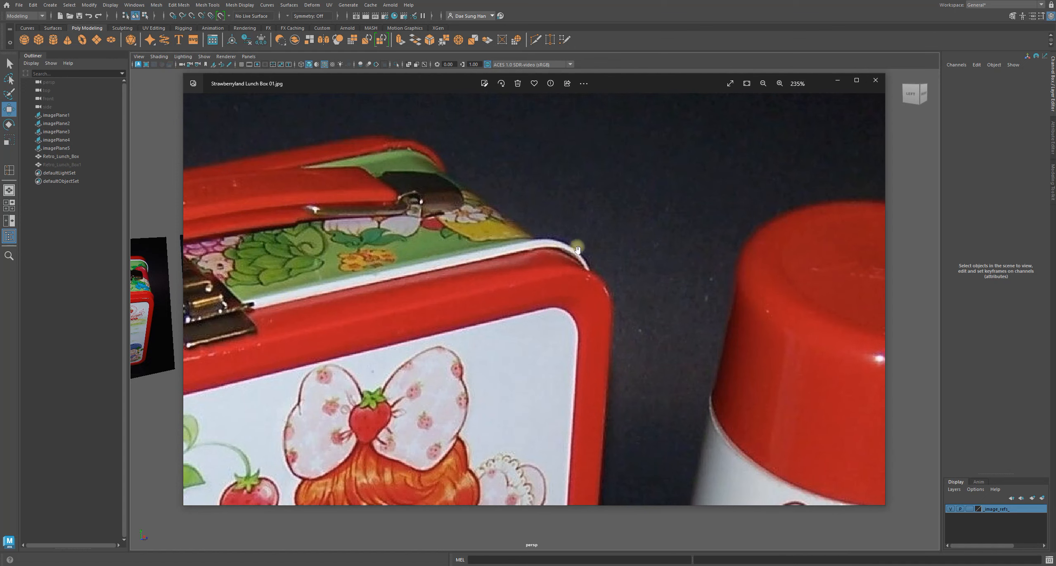
left_click_drag(280, 301, 443, 288)
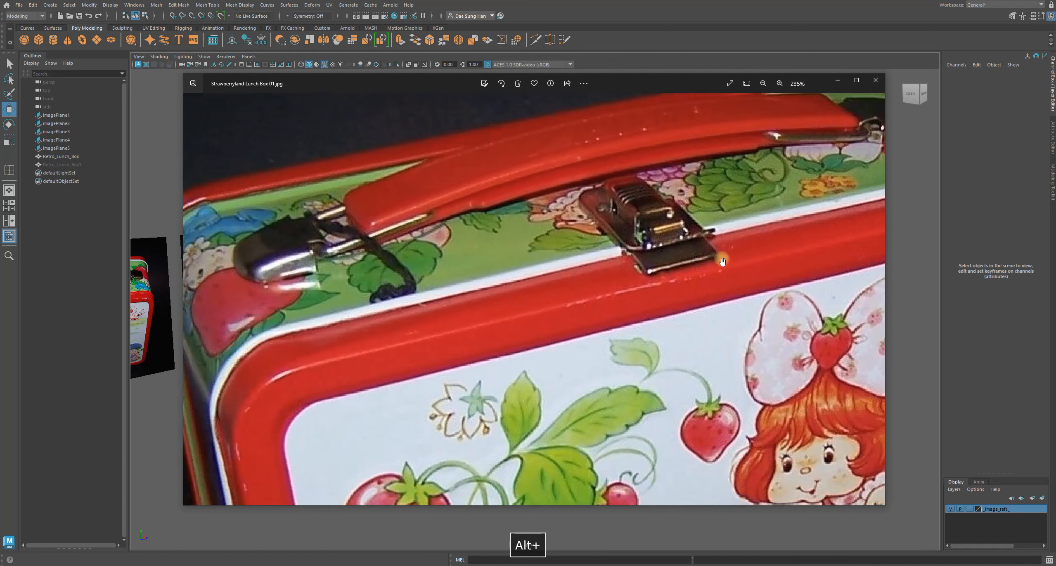
left_click_drag(234, 394, 347, 297)
key("alt+Tab")
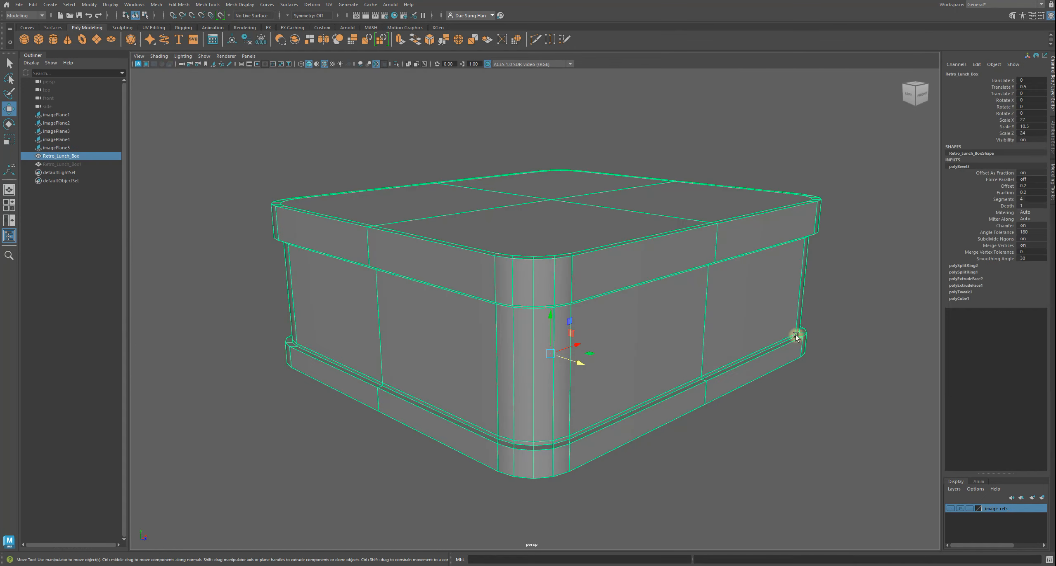
- Review the step screenshots Part 07A, 07B and 08 in the Retro Lunch Box ScreenShot Steps folder for the bevel and edge loop instructions
key("alt+Tab")
left_click_drag(575, 81, 619, 69)
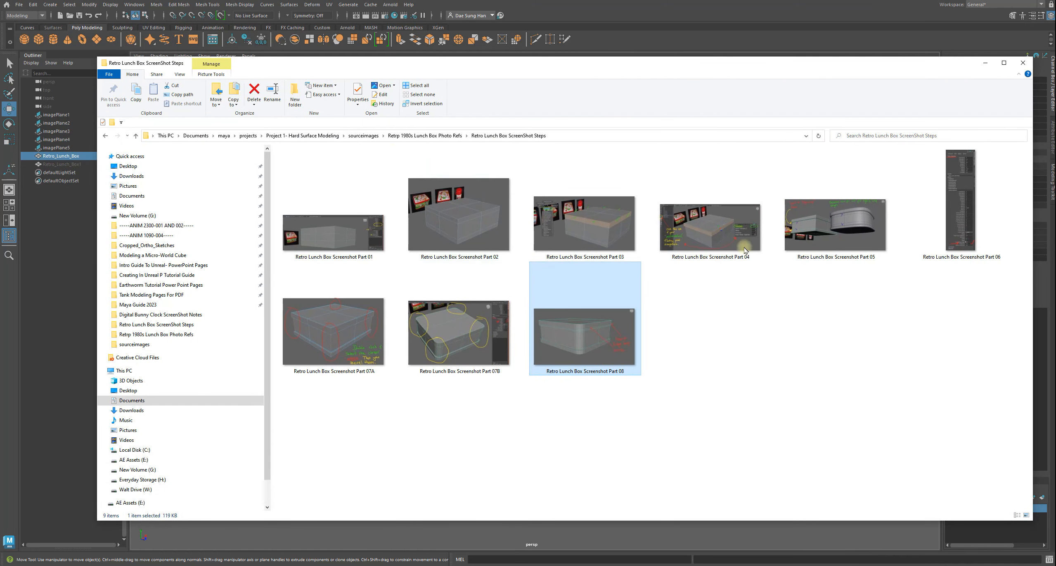
left_click(797, 420)
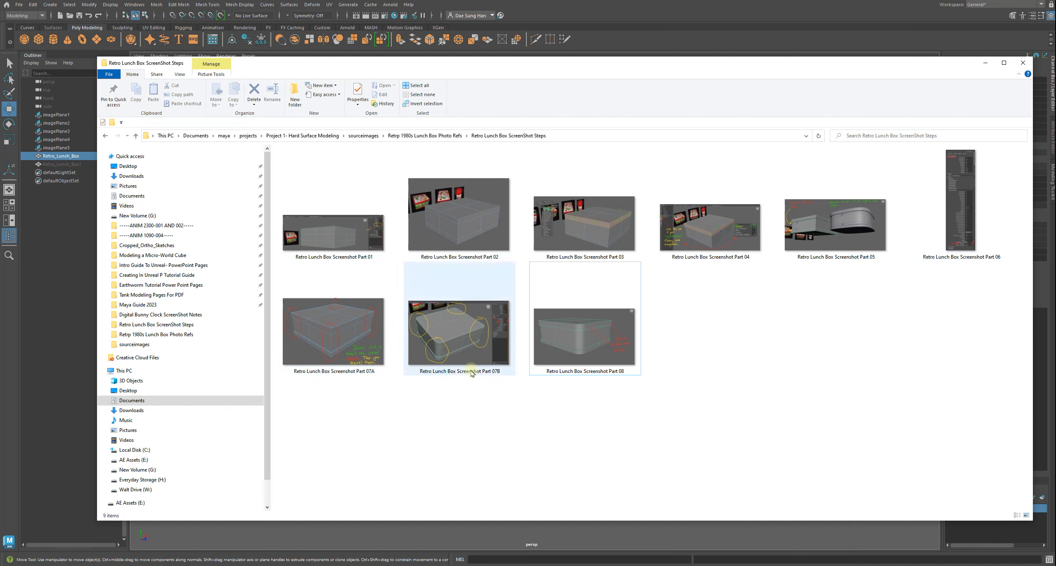
double_click(338, 328)
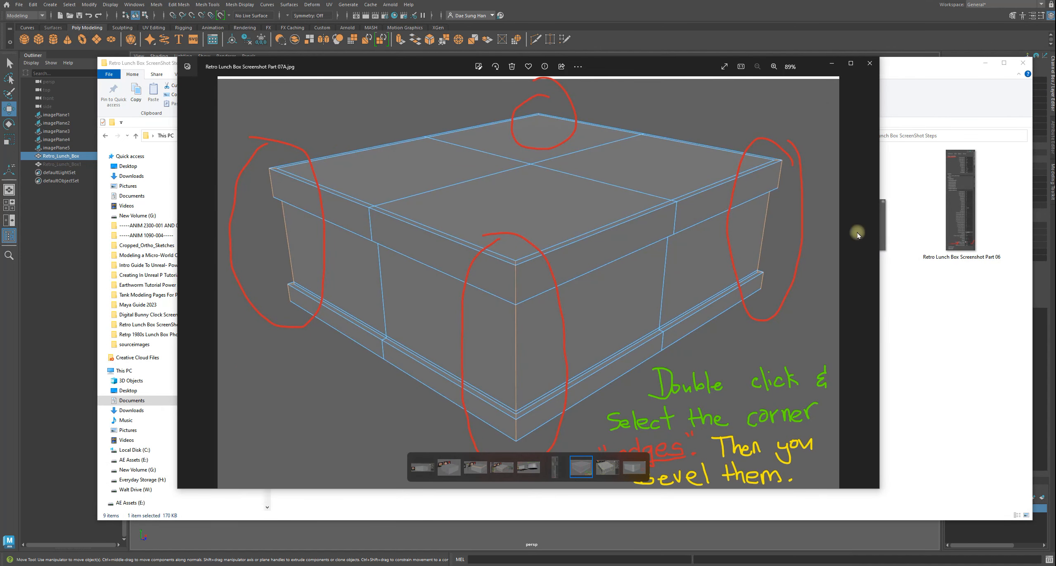
left_click(873, 284)
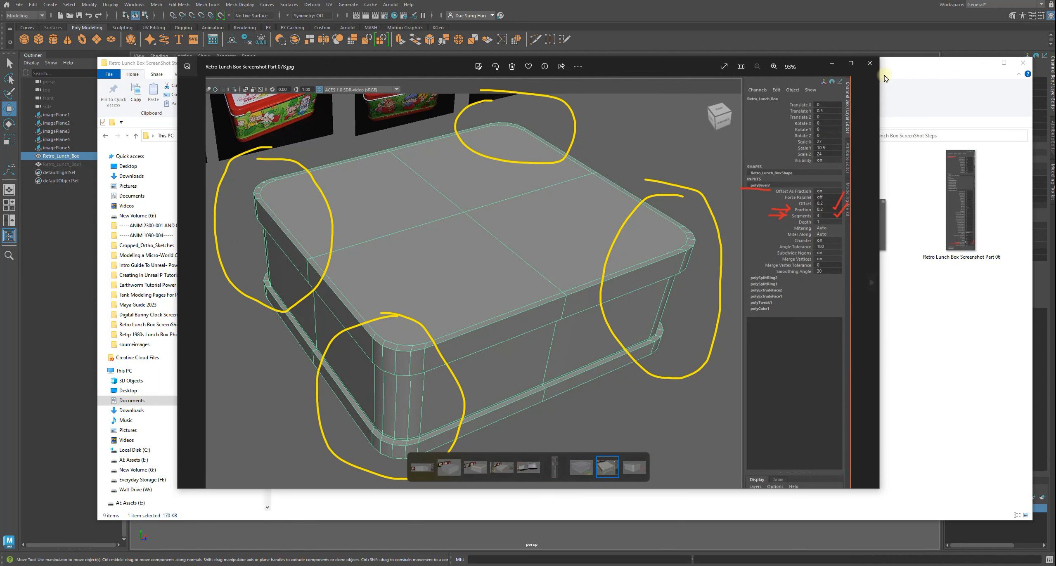
left_click(868, 66)
left_click(582, 350)
double_click(581, 351)
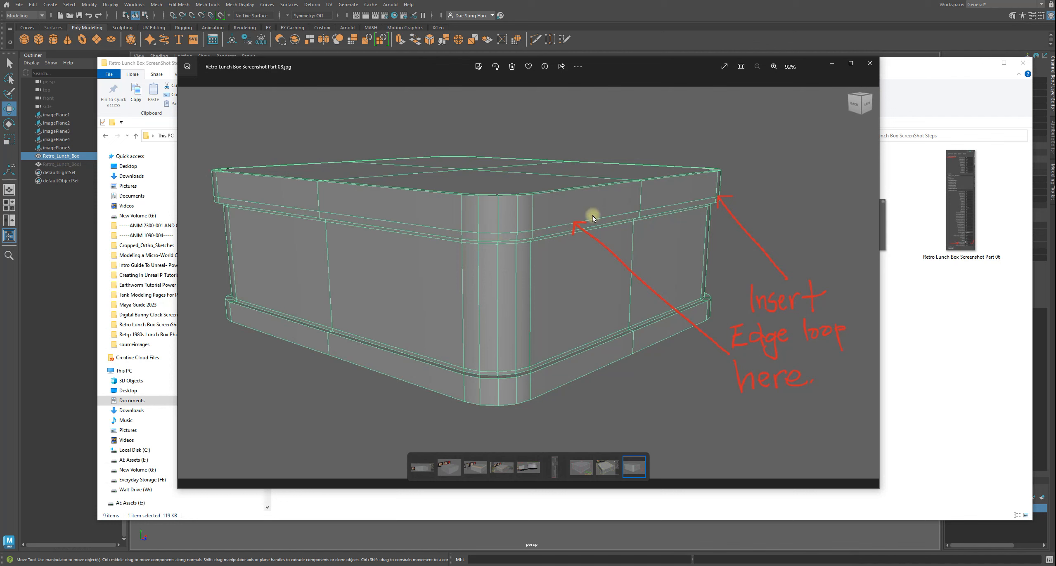
left_click(869, 65)
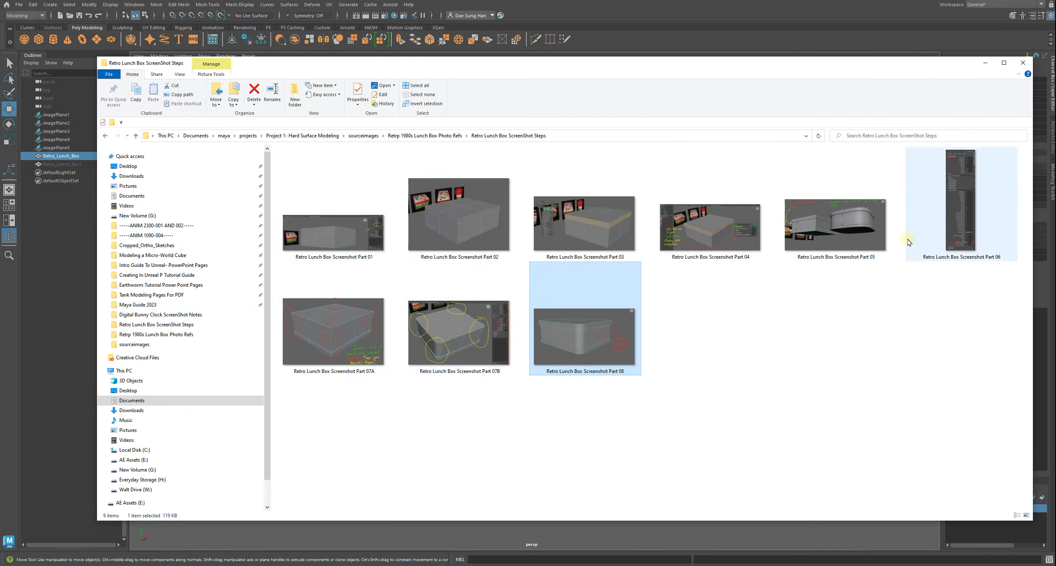
left_click(1022, 63)
- Insert a horizontal edge loop around the lid just above its lower edge
left_click_drag(521, 304, 560, 339, "alt")
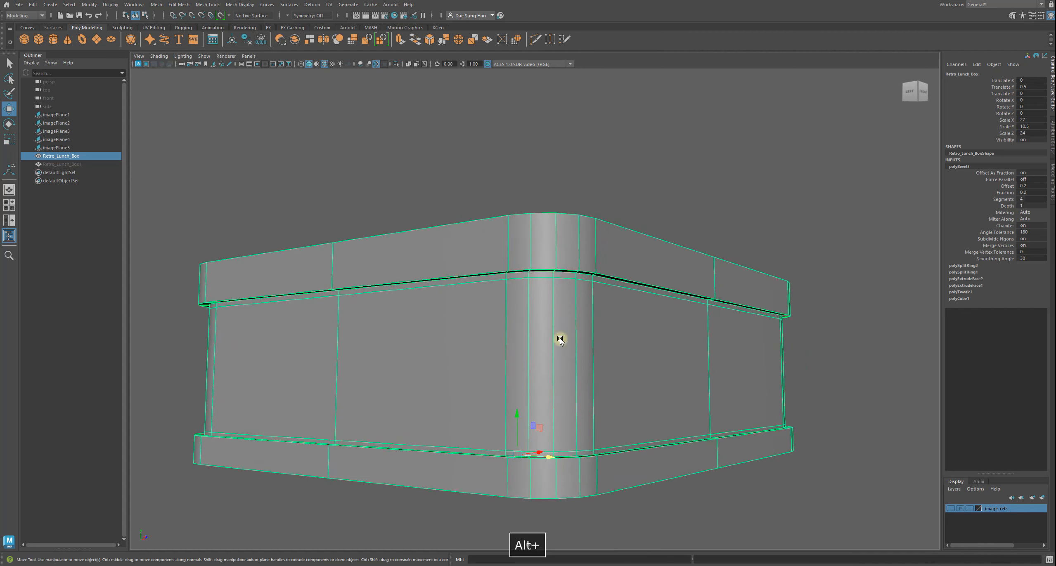
right_click(596, 139, "shift")
right_click_drag(595, 141, 555, 156)
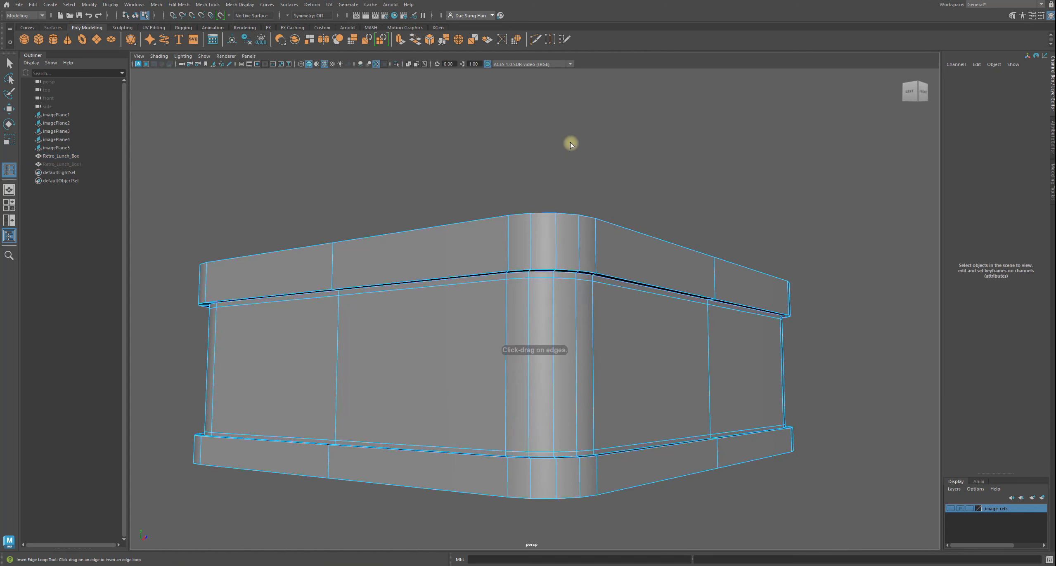
left_click_drag(601, 287, 599, 317, "alt")
middle_click_drag(600, 317, 580, 252, "alt")
right_click_drag(580, 252, 635, 275, "alt")
left_click_drag(635, 233, 697, 198, "alt")
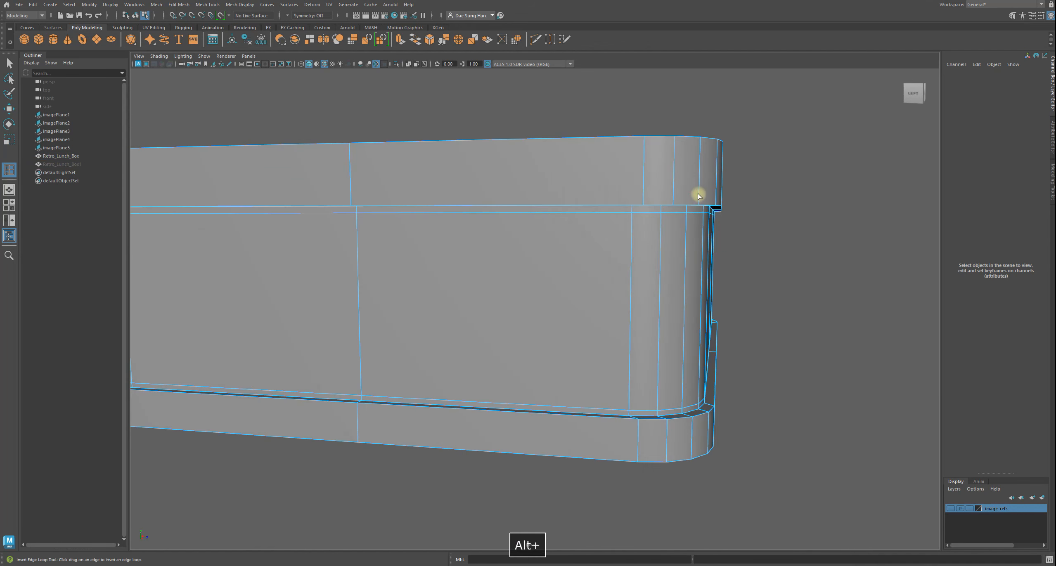
left_click(698, 190)
left_click(699, 190)
left_click_drag(860, 236, 498, 236, "alt")
right_click_drag(497, 236, 608, 248, "alt")
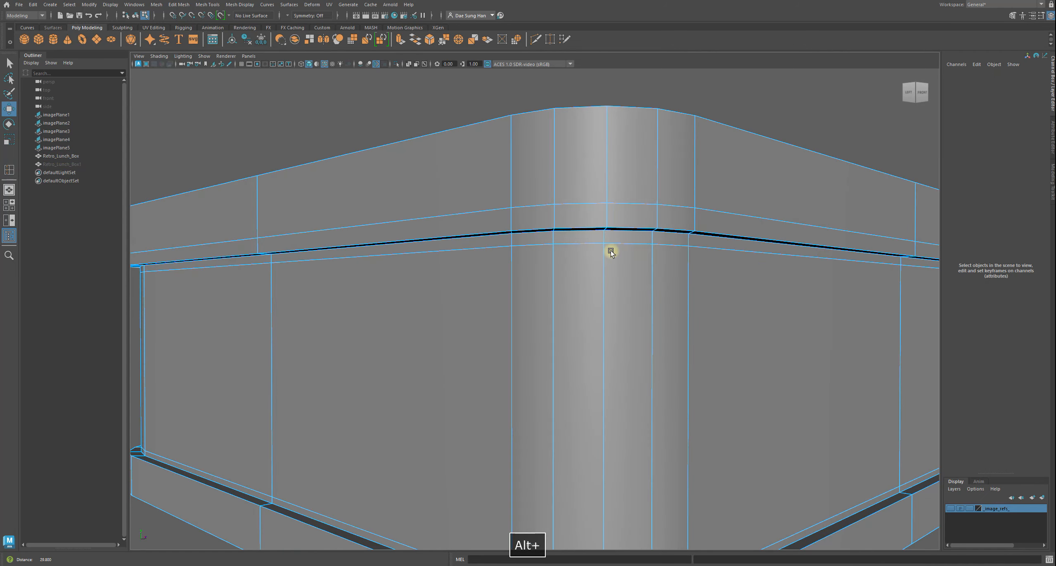
- Select the narrow ring of faces along the lid's lower edge in the side view, using face selection mode
key("space")
key("space")
middle_click_drag(451, 265, 414, 268, "alt")
middle_click_drag(531, 547, 478, 438, "alt")
right_click_drag(450, 226, 453, 251)
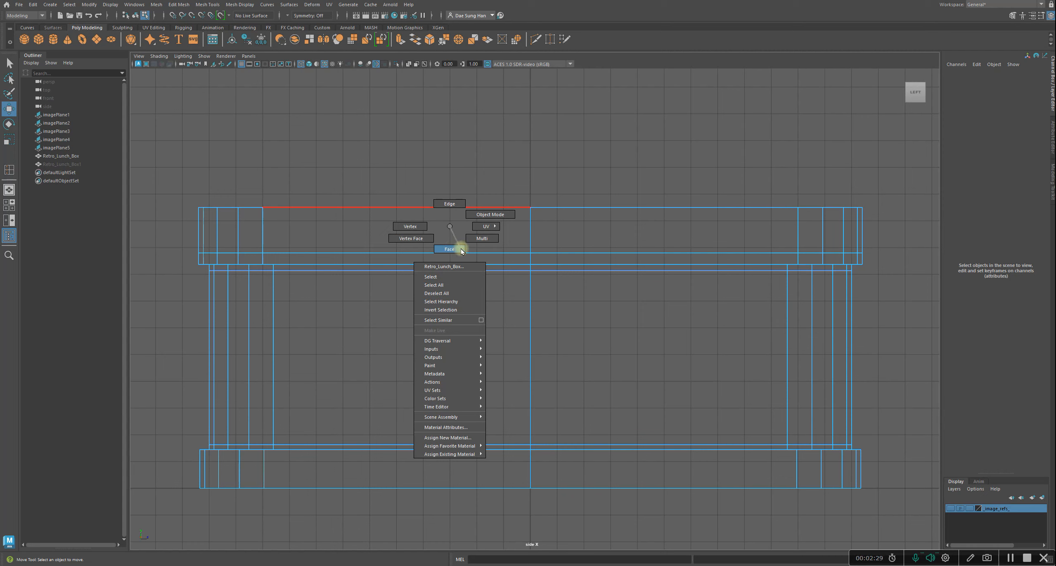
right_click_drag(462, 250, 461, 250)
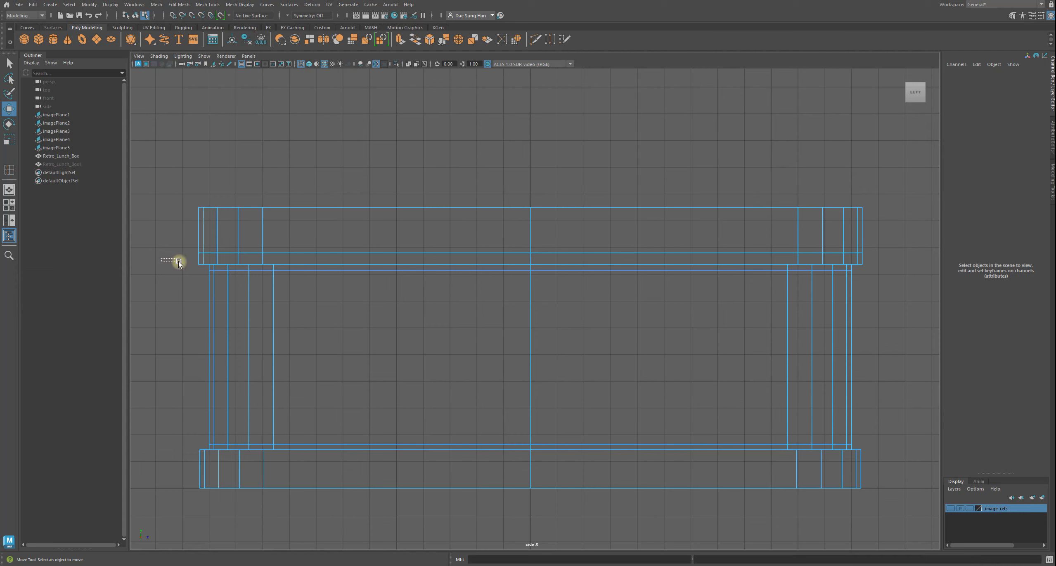
left_click_drag(230, 261, 893, 256)
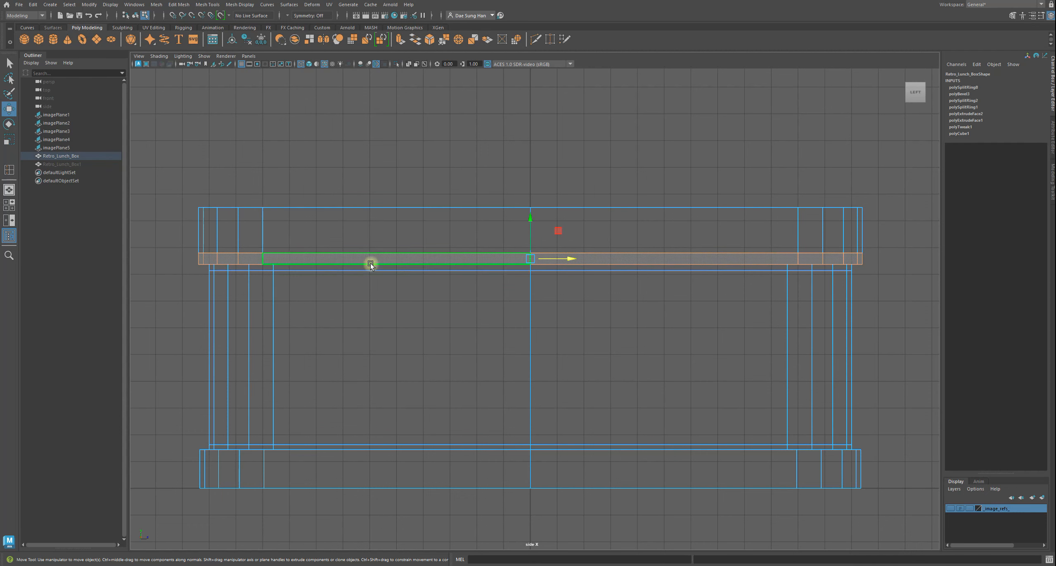
- Check the face selection around the whole lid in perspective, in both wireframe and shaded display
key("space")
key("space")
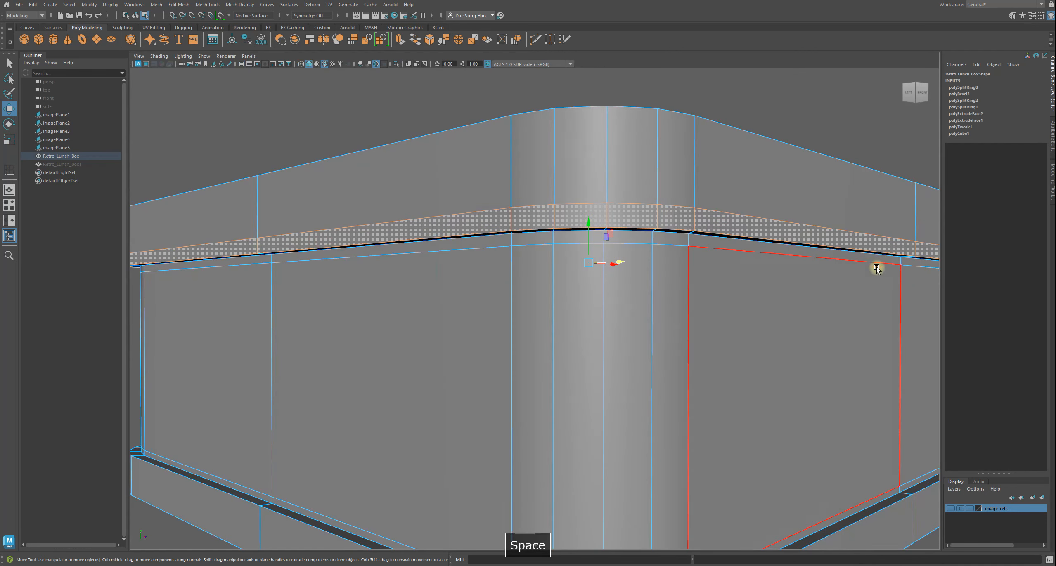
right_click_drag(876, 263, 502, 236, "alt")
left_click_drag(802, 325, 585, 271, "alt")
key("q")
right_click_drag(585, 271, 829, 299, "alt")
left_click_drag(830, 299, 536, 296, "alt")
key("4")
mouse_move(788, 321)
left_mouse_down("alt")
mouse_move(763, 330)
mouse_move(759, 306)
mouse_move(734, 303)
mouse_move(770, 278)
mouse_move(799, 330)
mouse_move(936, 311)
mouse_move(952, 285)
mouse_move(961, 297)
mouse_move(952, 311)
mouse_move(860, 294)
mouse_move(832, 276)
mouse_move(750, 332)
mouse_move(827, 295)
mouse_move(585, 236)
mouse_move(589, 250)
left_mouse_up("alt")
key("5")
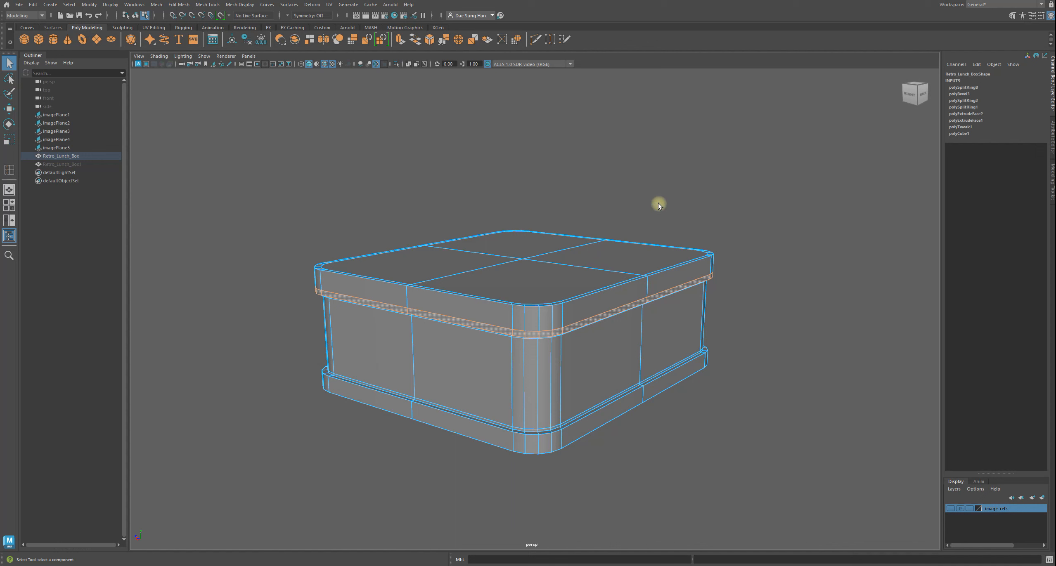
- Extrude the selected ring of lid faces with a thickness of 0.25
left_click_drag(657, 202, 688, 189, "alt")
right_click(688, 188, "shift")
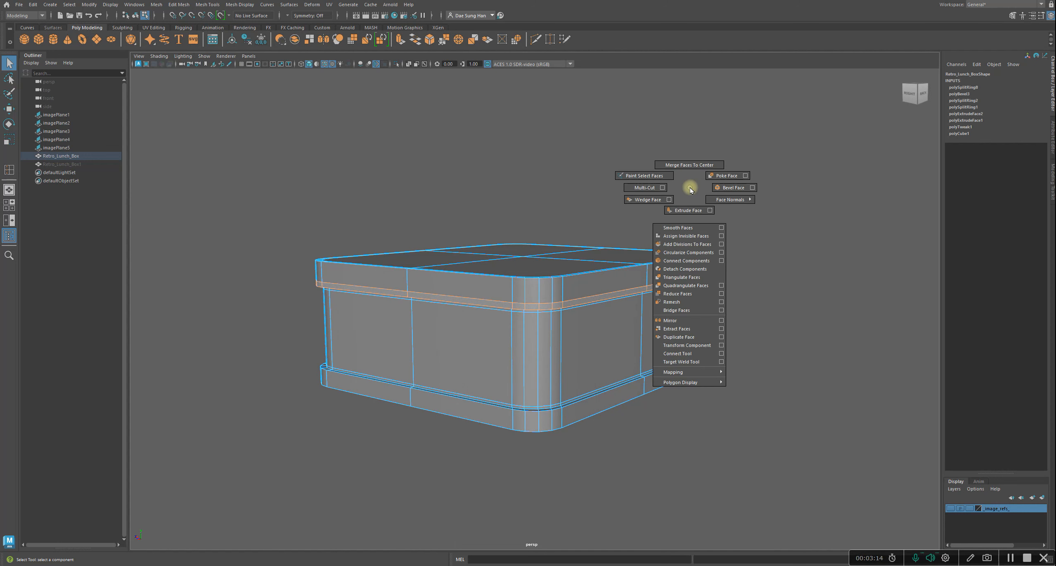
left_click(699, 214)
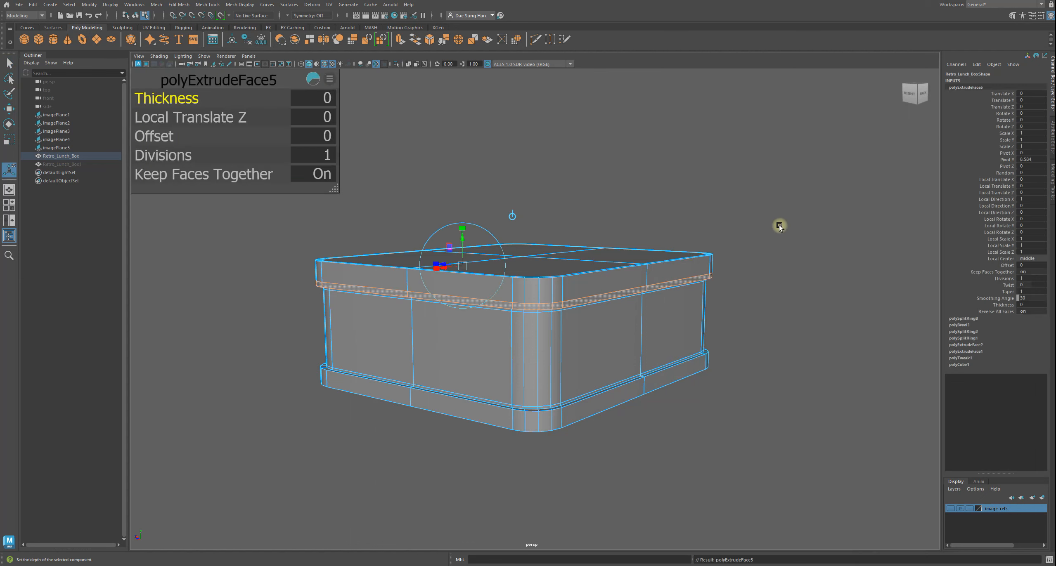
left_click_drag(225, 83, 774, 106)
left_click_drag(518, 232, 537, 261, "alt")
right_click_drag(536, 261, 583, 274, "alt")
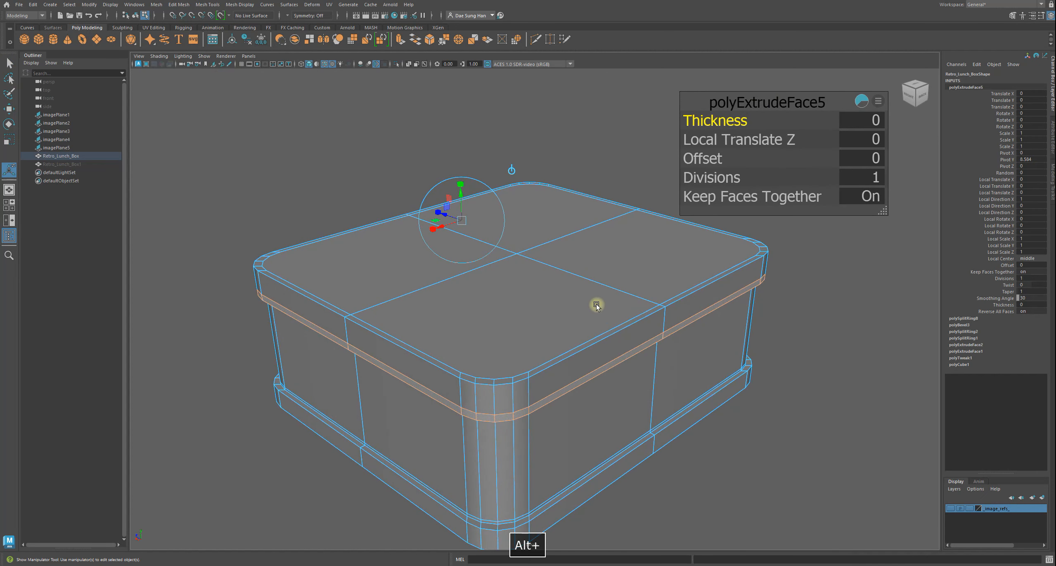
left_click_drag(570, 290, 581, 280, "alt")
middle_click_drag(582, 280, 507, 246, "alt")
left_click_drag(784, 103, 790, 100)
middle_click_drag(432, 187, 450, 181, "alt")
left_click_drag(450, 182, 456, 187, "alt")
left_click(878, 118)
type(".")
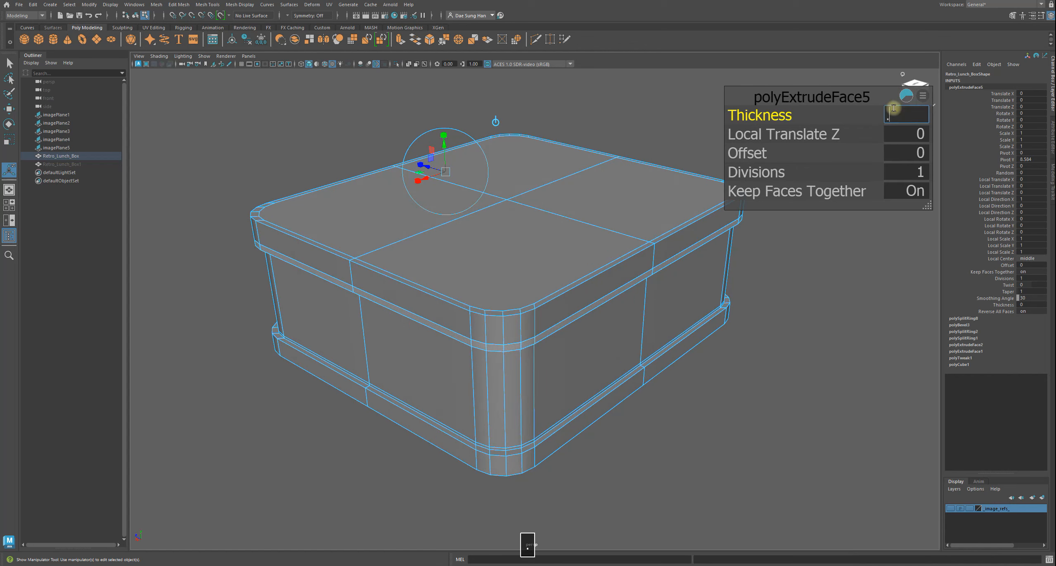
type("25")
key("Return")
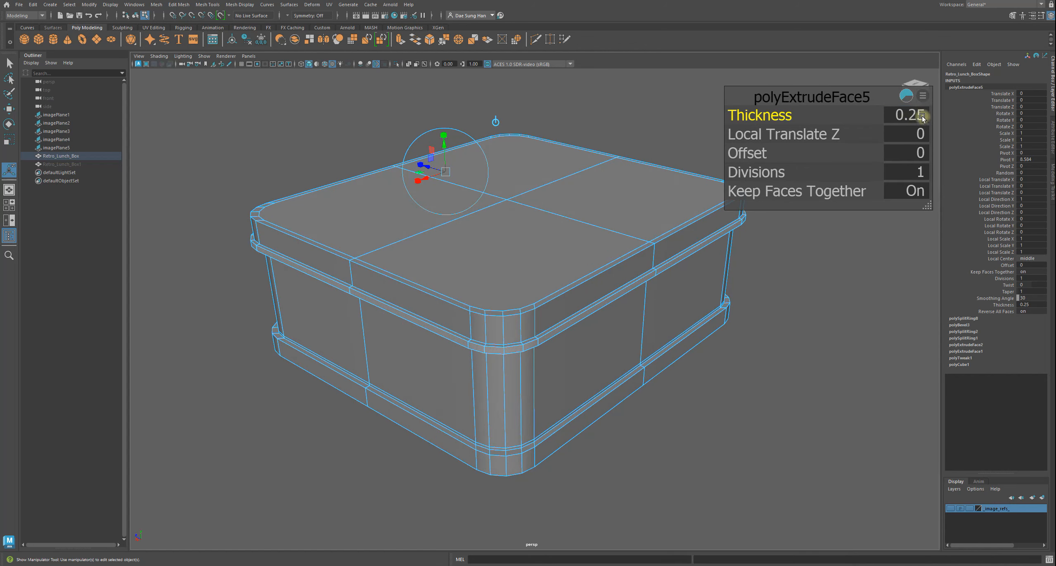
- Show the lunch box in smooth preview and return to object mode with nothing selected
left_click_drag(400, 315, 487, 262, "alt")
middle_click_drag(487, 262, 635, 363, "alt")
left_click_drag(532, 352, 620, 338, "alt")
key("3")
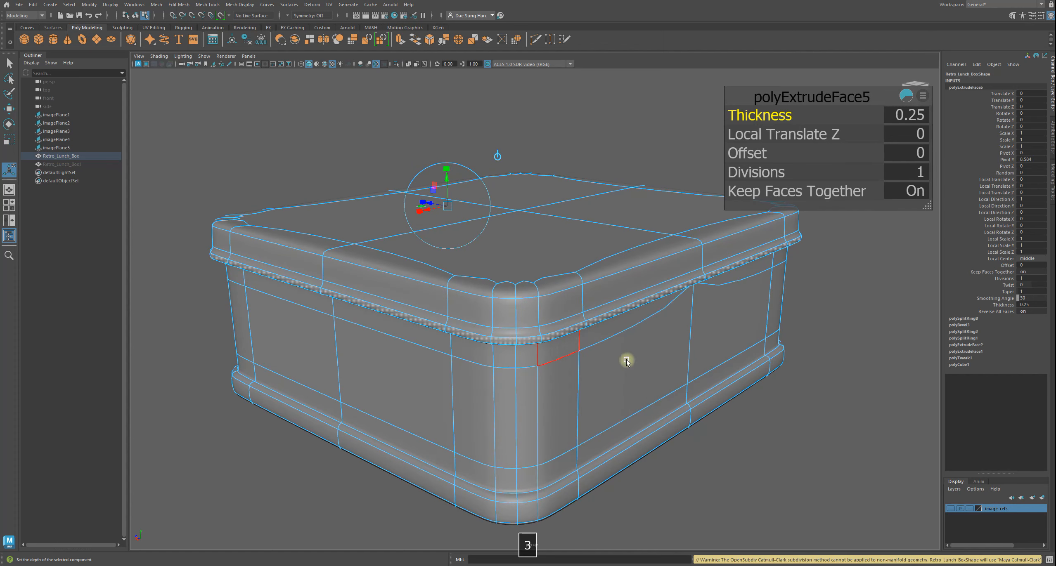
right_click_drag(626, 359, 552, 340, "alt")
mouse_move(552, 340)
left_mouse_down("alt")
mouse_move(577, 396)
mouse_move(542, 337)
left_mouse_up("alt")
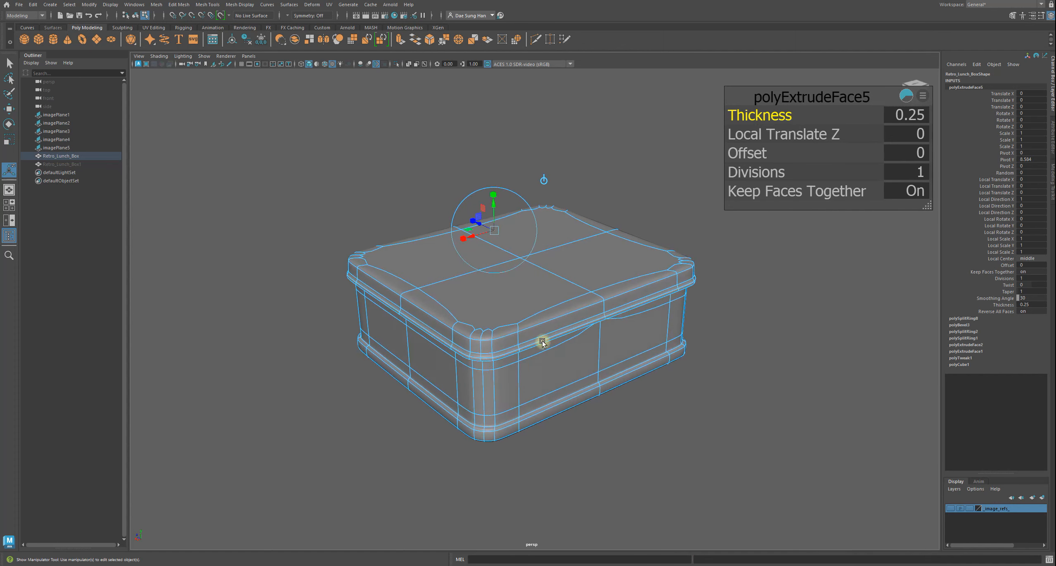
right_click_drag(566, 283, 708, 197)
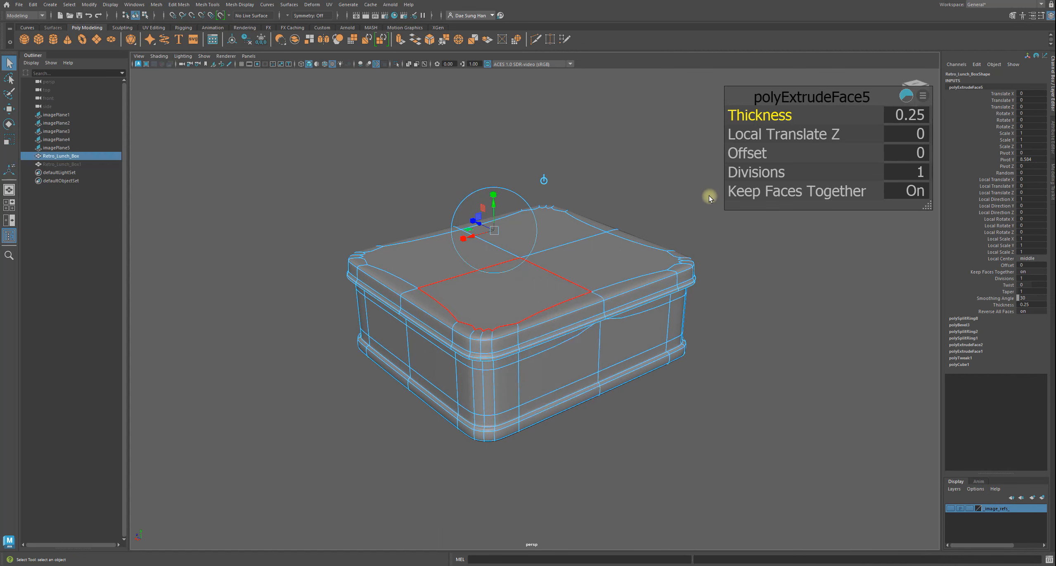
left_click(639, 206)
- Inspect the lid rim and rounded corners close up, comparing the unsmoothed mesh with the smooth preview
left_click_drag(639, 206, 667, 460, "alt")
right_click_drag(667, 460, 599, 397, "alt")
left_click_drag(599, 397, 518, 381, "alt")
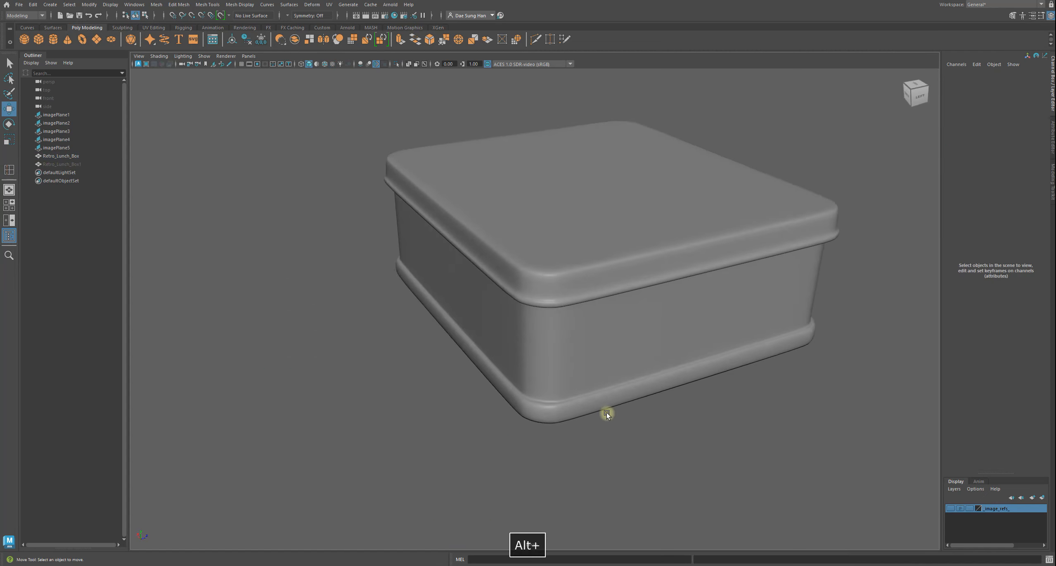
left_click_drag(606, 413, 510, 287, "alt")
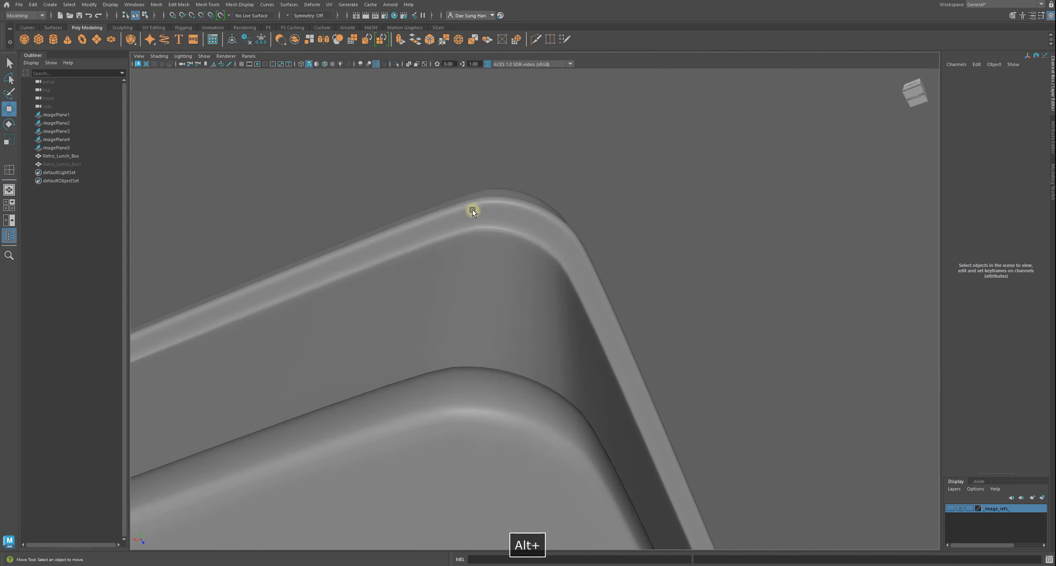
mouse_move(496, 234)
left_mouse_down("alt")
mouse_move(507, 237)
mouse_move(506, 223)
left_mouse_up("alt")
left_click_drag(569, 204, 547, 296, "alt")
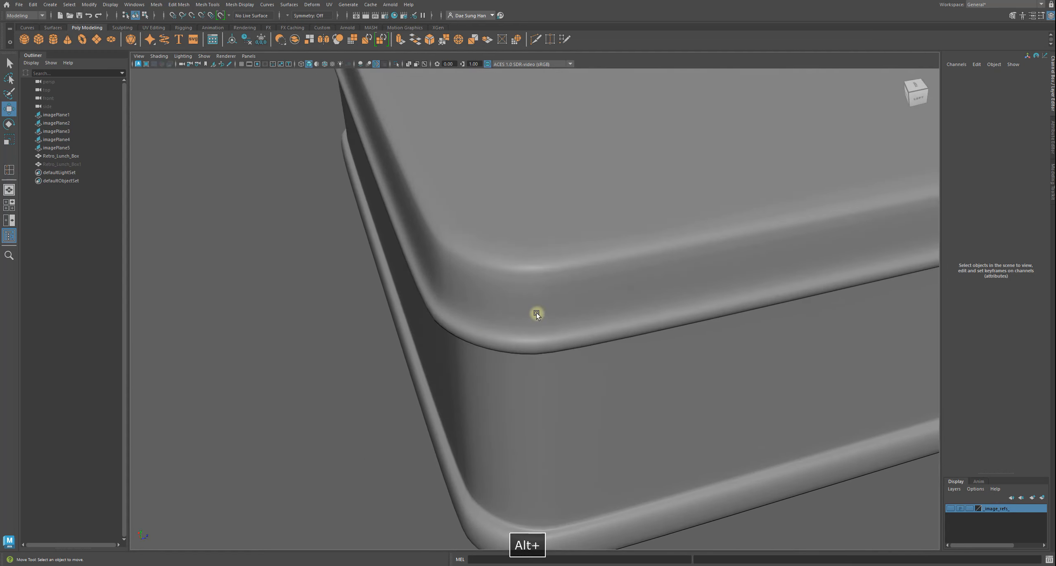
left_click(536, 314)
key("1")
left_click_drag(537, 335, 609, 338, "alt")
key("3")
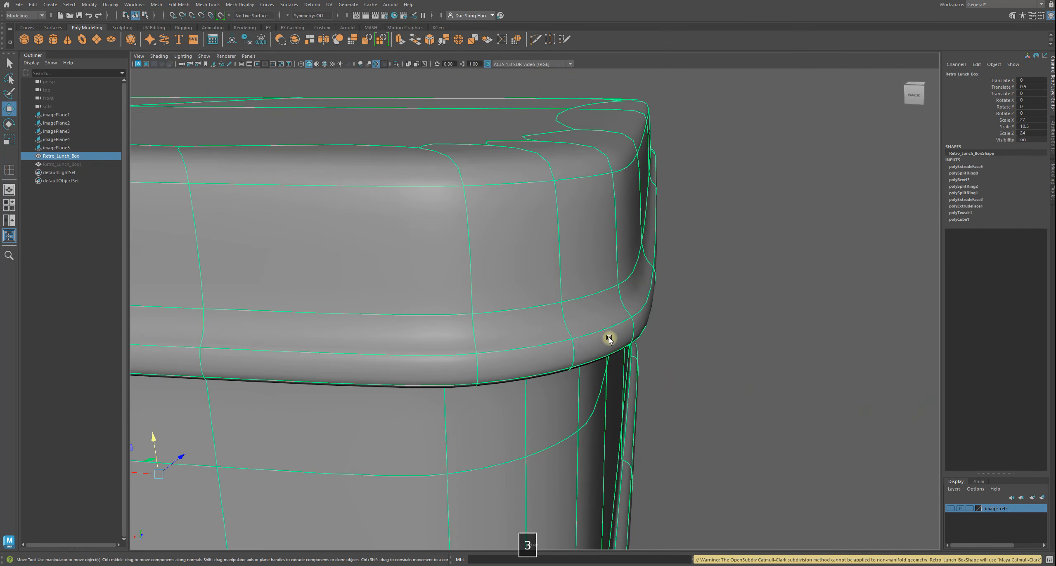
left_click(674, 312)
left_click_drag(674, 312, 566, 272, "alt")
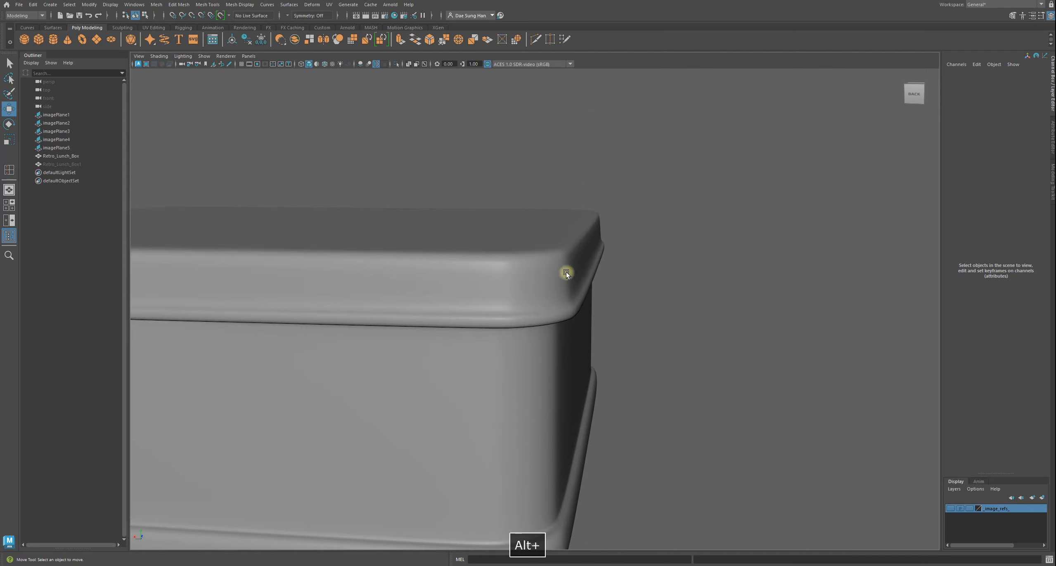
- Set the thickness of the box's polyExtrudeFace1 to 0.2 and show the box smoothed
mouse_move(1055, 134)
left_mouse_down()
mouse_move(540, 132)
mouse_move(758, 154)
mouse_move(1055, 153)
left_mouse_up()
mouse_move(610, 296)
left_mouse_down("alt")
mouse_move(297, 278)
mouse_move(443, 303)
mouse_move(617, 302)
mouse_move(609, 313)
mouse_move(573, 293)
mouse_move(594, 273)
mouse_move(605, 281)
mouse_move(497, 306)
mouse_move(619, 297)
left_mouse_up("alt")
left_click(558, 286)
left_click(974, 206)
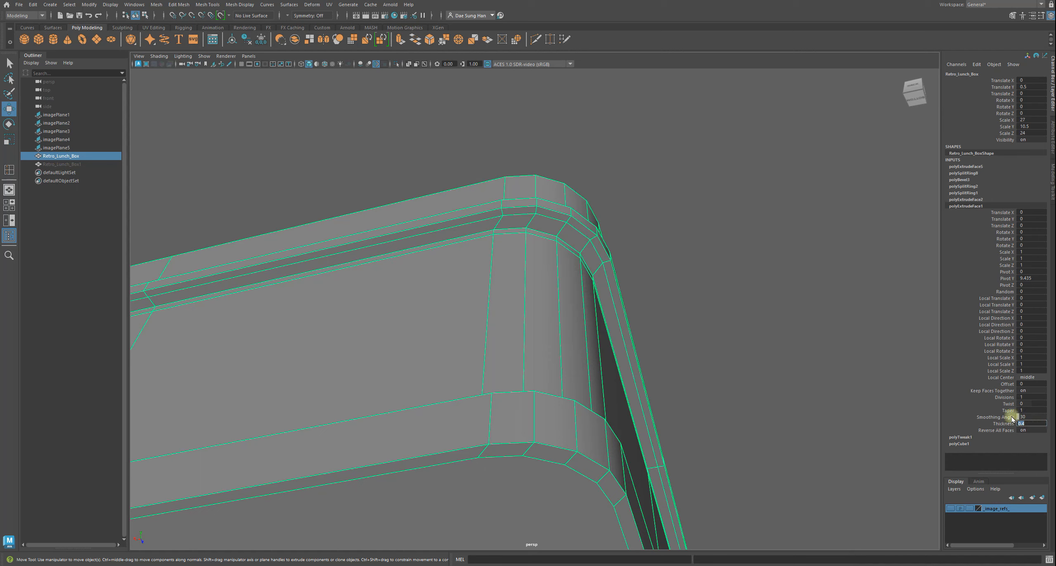
type("0.2")
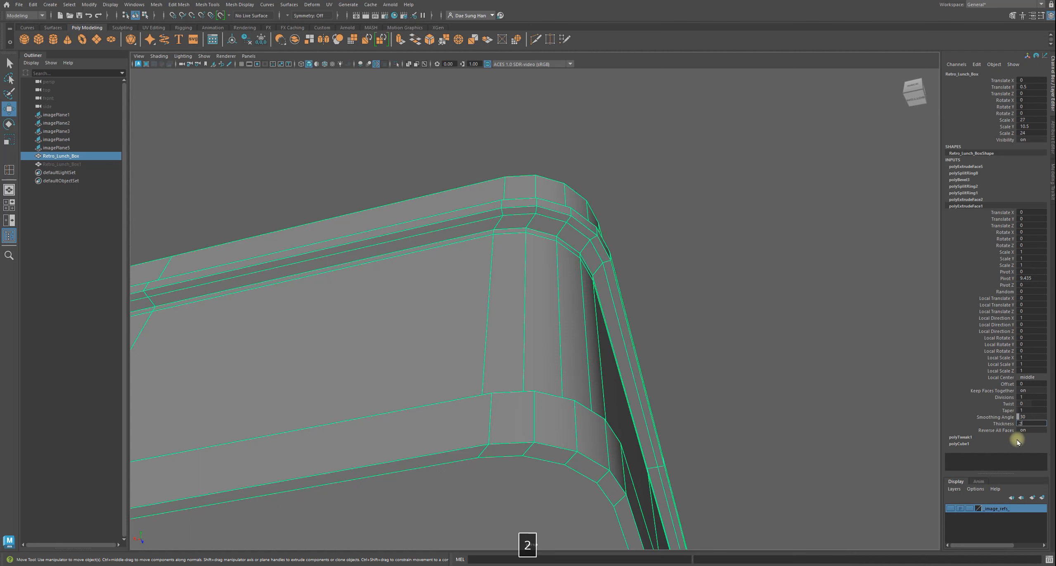
key("Return")
left_click_drag(656, 306, 656, 277, "alt")
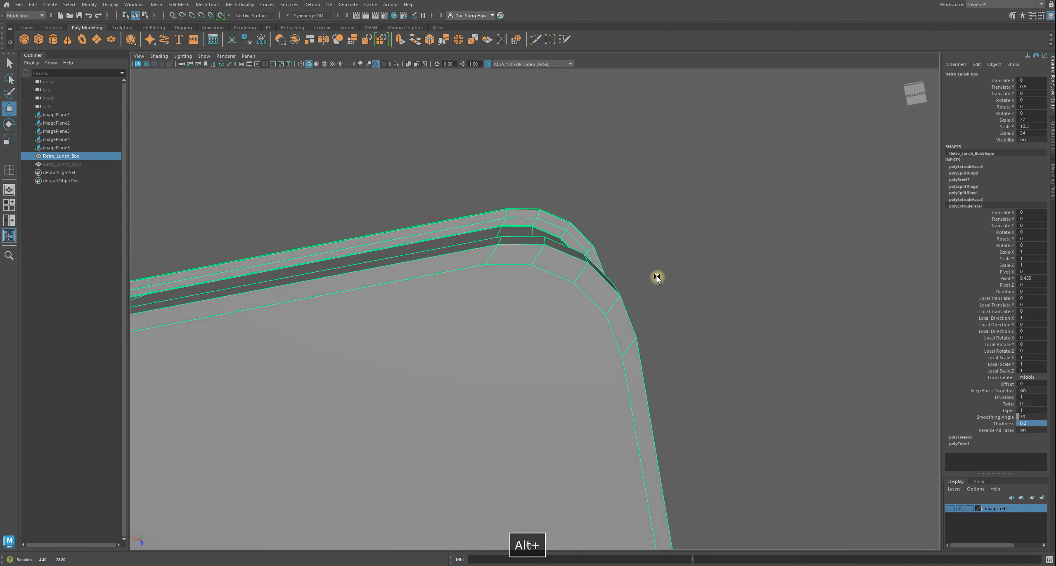
left_click_drag(599, 259, 550, 220, "alt")
key("3")
left_click(718, 254)
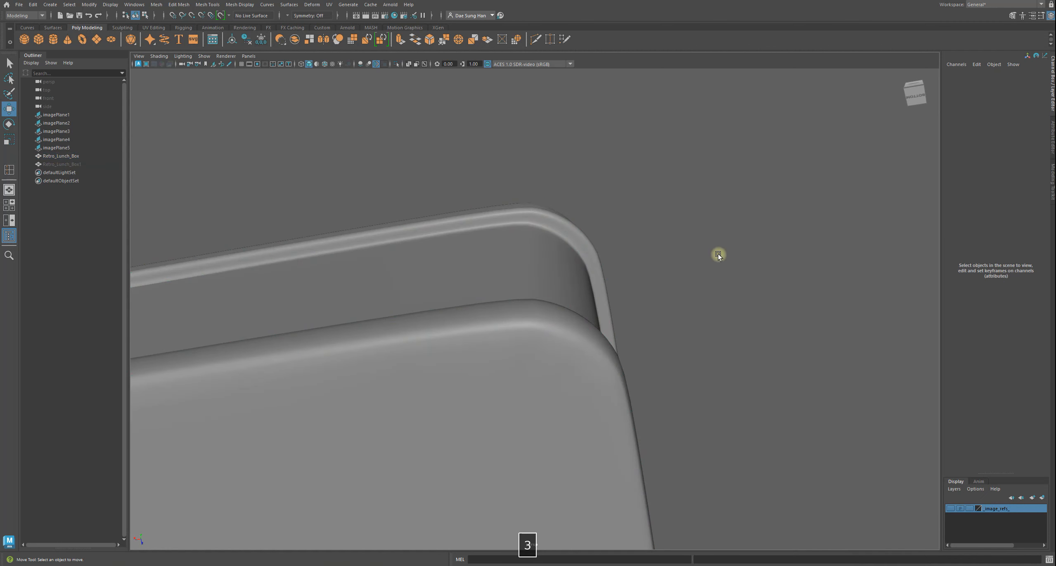
- Examine the smoothed lunch box's lid and base profile from the front, below and several other angles
left_click_drag(717, 254, 701, 363, "alt")
right_click_drag(701, 363, 398, 286, "alt")
left_click_drag(677, 370, 409, 260, "alt")
right_click_drag(660, 313, 549, 289, "alt")
left_click_drag(549, 289, 576, 306, "alt")
left_click_drag(470, 292, 470, 314, "alt")
right_click_drag(531, 362, 594, 368, "alt")
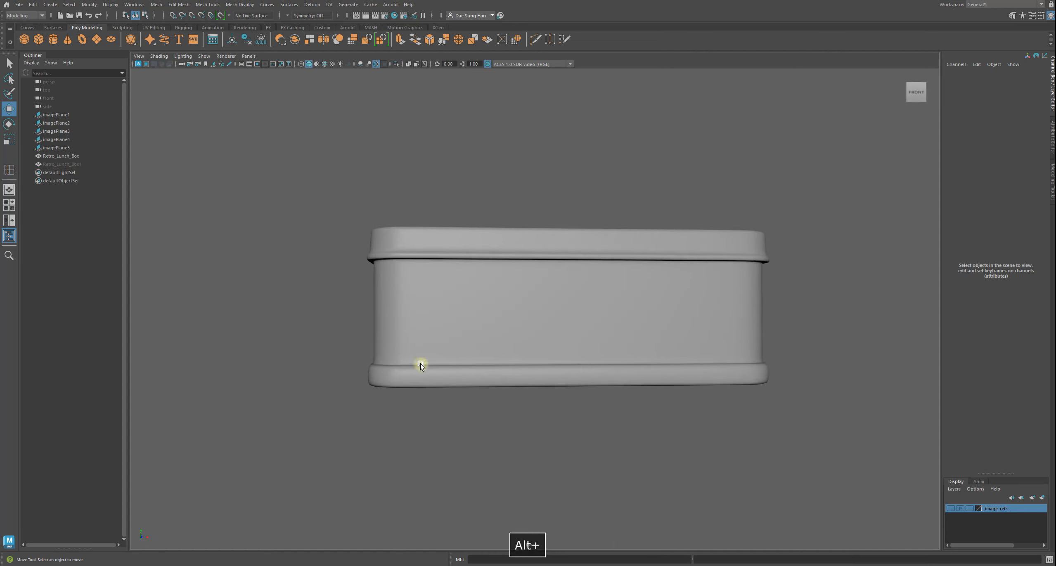
left_click_drag(408, 371, 381, 248, "alt")
right_click_drag(382, 247, 422, 269, "alt")
left_click_drag(423, 270, 462, 269, "alt")
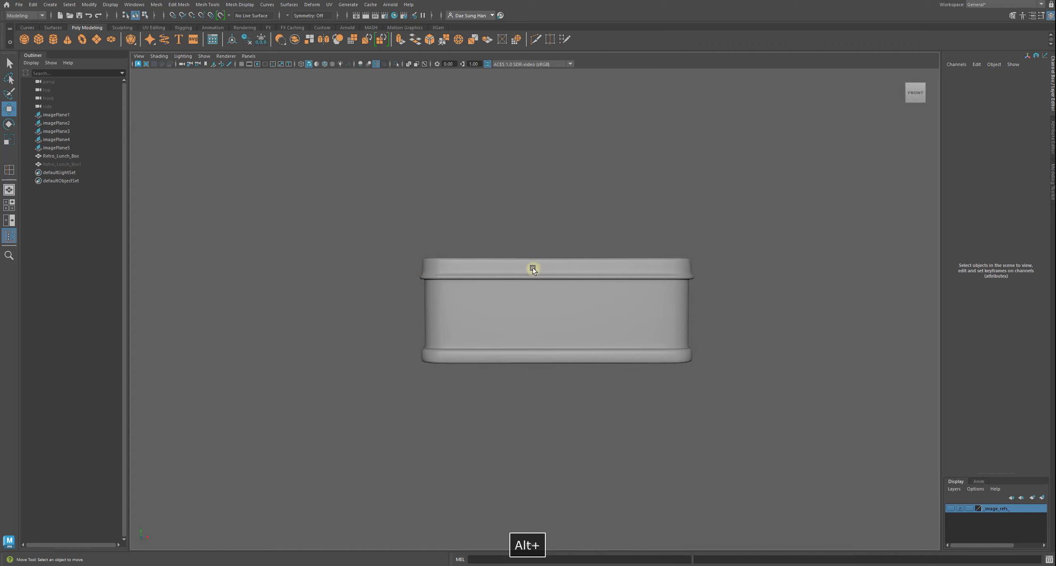
left_click_drag(607, 276, 552, 287, "alt")
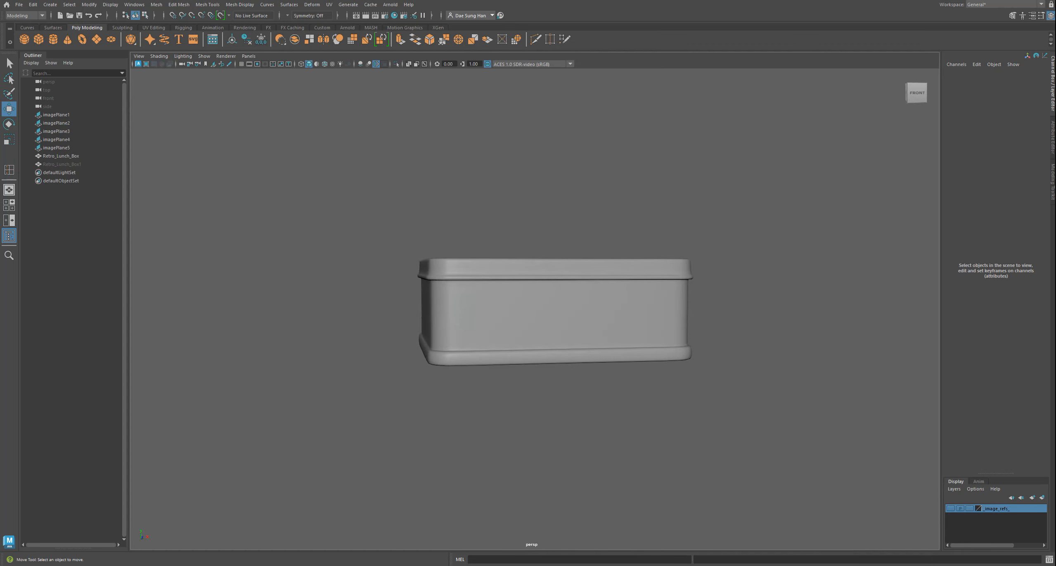
- Compare the box's base rim with the reference photo Strawberryland Lunch Box 04.jpg
left_click_drag(230, 66, 530, 107)
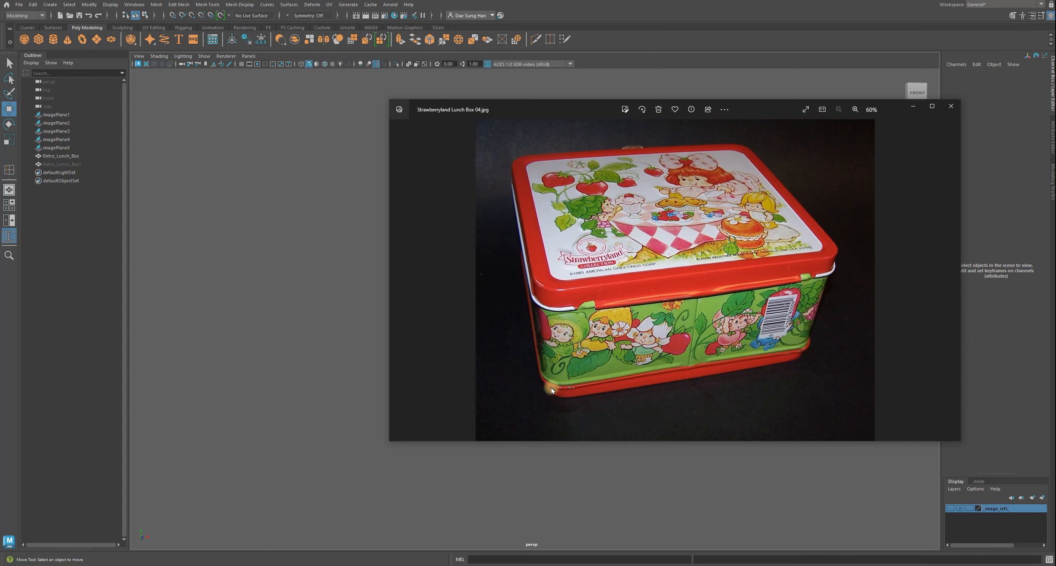
left_click_drag(547, 109, 1055, 173)
left_click_drag(392, 341, 384, 338, "alt")
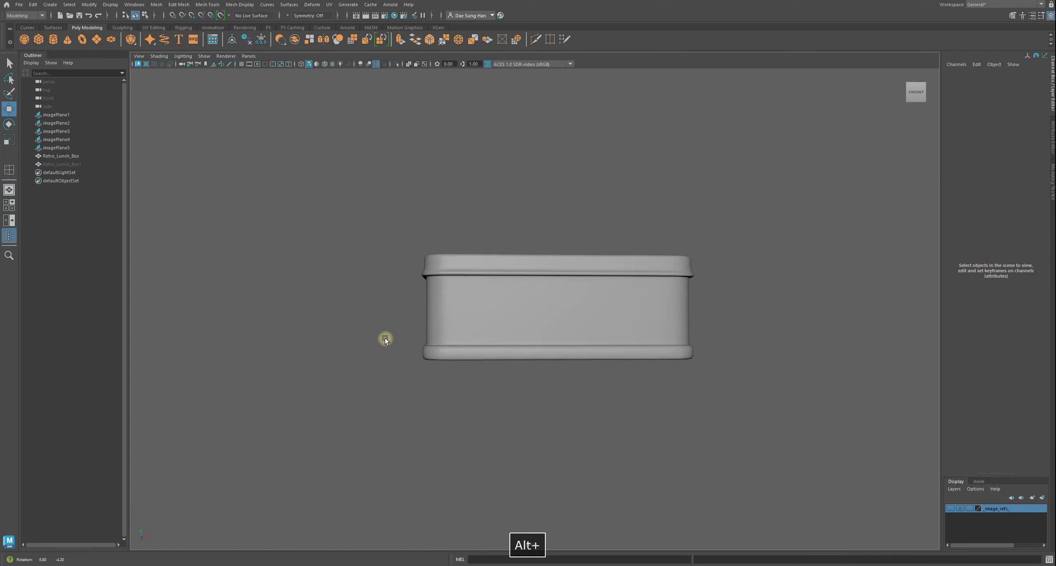
mouse_move(1055, 39)
left_mouse_down()
mouse_move(507, 39)
mouse_move(1055, 45)
left_mouse_up()
- Set the thickness of the box's polyExtrudeFace2, which forms the base rim, to 0.2
left_click_drag(567, 267, 788, 178, "alt")
left_click(576, 279)
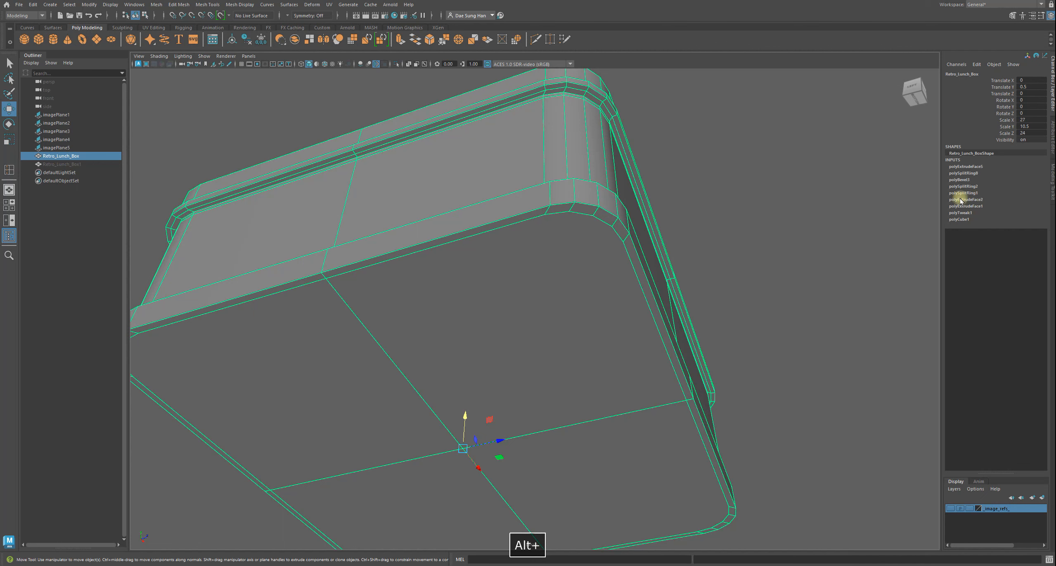
left_click(972, 201)
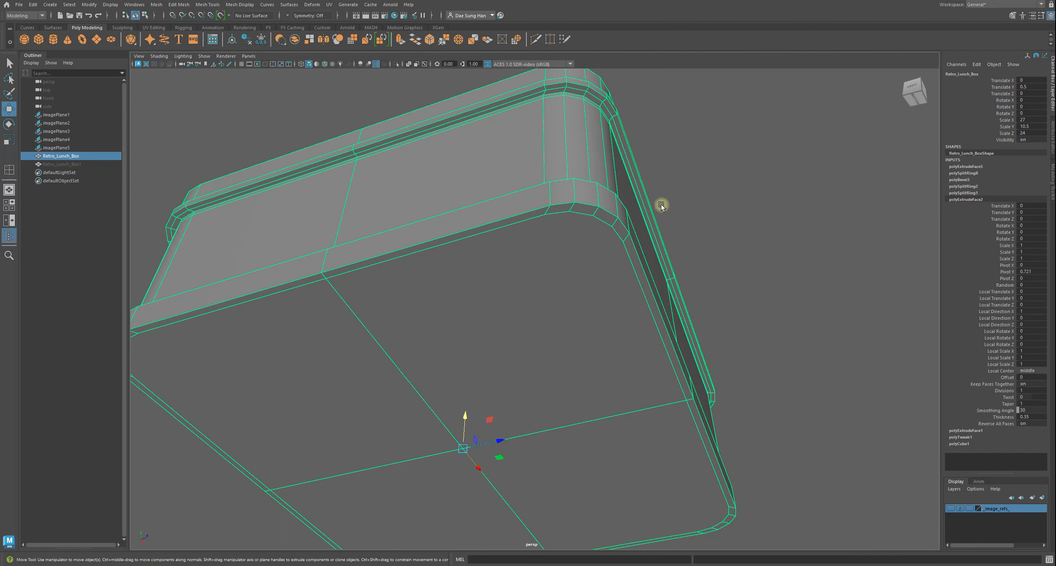
left_click_drag(661, 204, 617, 247, "alt")
left_click_drag(458, 361, 644, 369, "alt")
double_click(1045, 417)
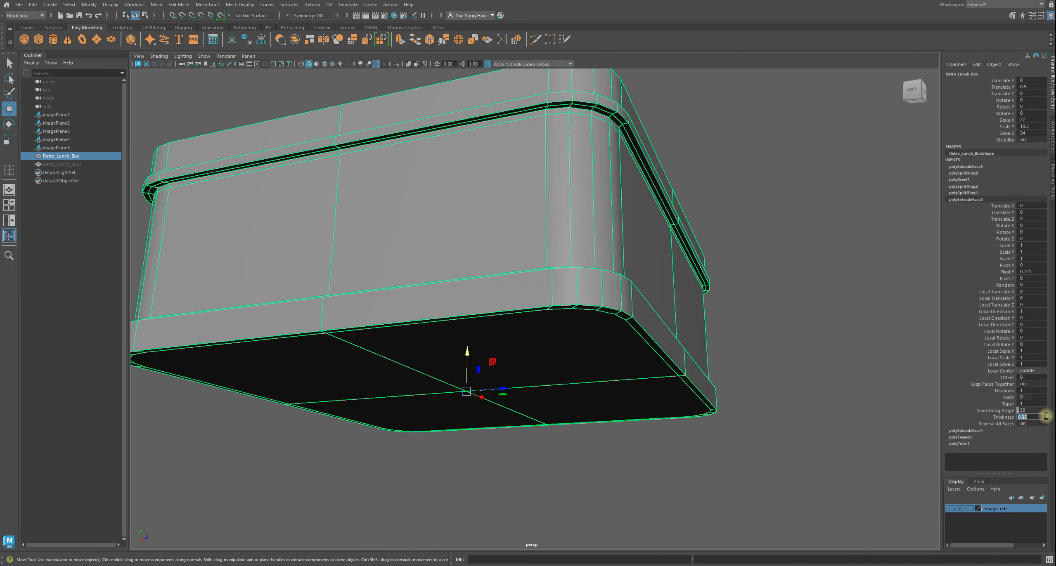
type("0.2")
key("Return")
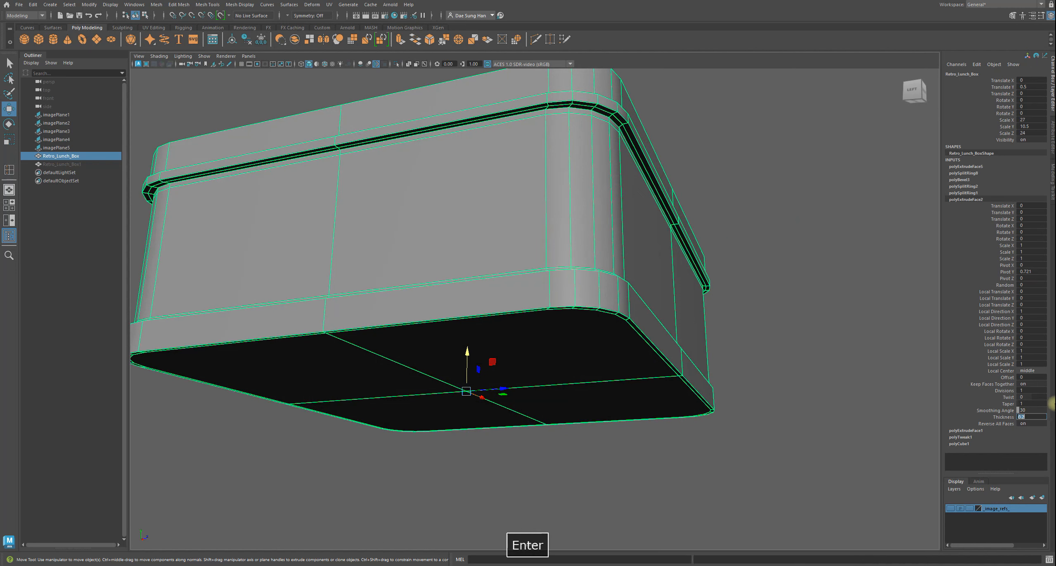
- Show the box in smooth preview with nothing selected and view its base rim from the front corner
left_click_drag(733, 343, 728, 324, "alt")
left_click(734, 390)
left_click(719, 335)
key("3")
left_click(706, 428)
left_click_drag(706, 428, 701, 365, "alt")
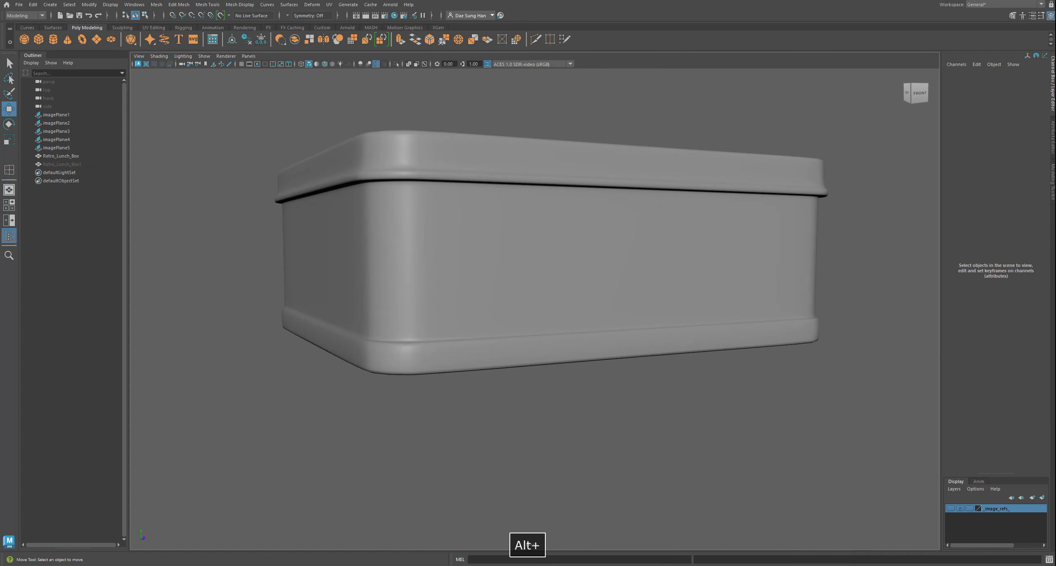
- Examine the base rim's corner close up in the reference photo Strawberryland Lunch Box 04.jpg
key("alt+Tab")
scroll(530, 332, "up", 5)
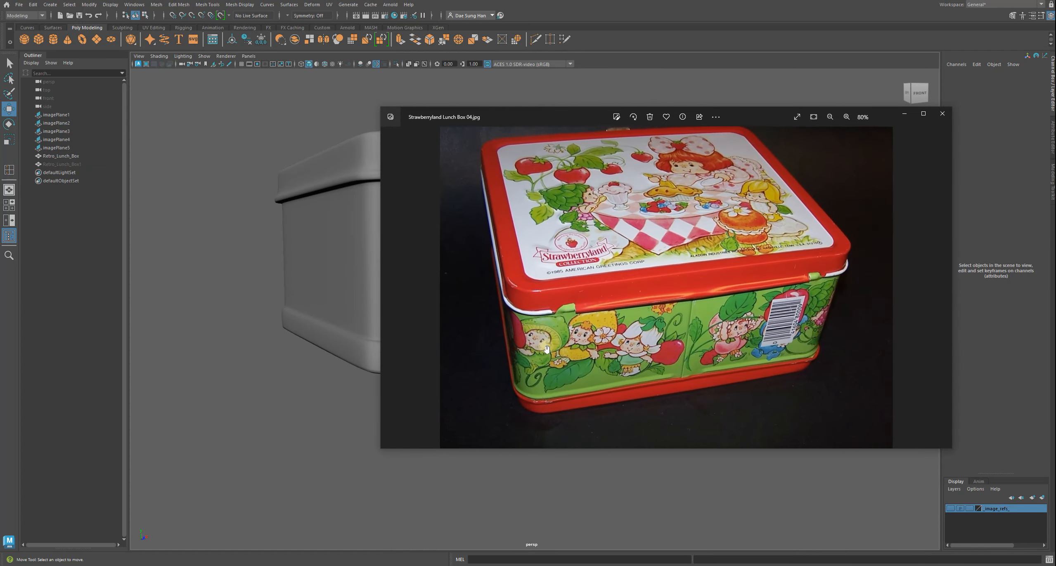
scroll(555, 327, "up", 3)
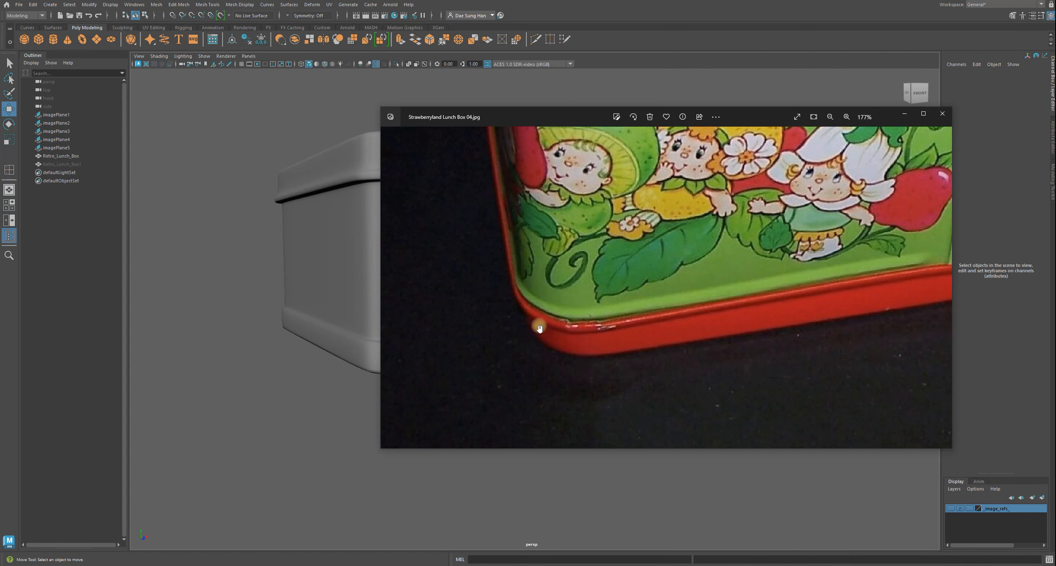
left_click_drag(578, 117, 1054, 256)
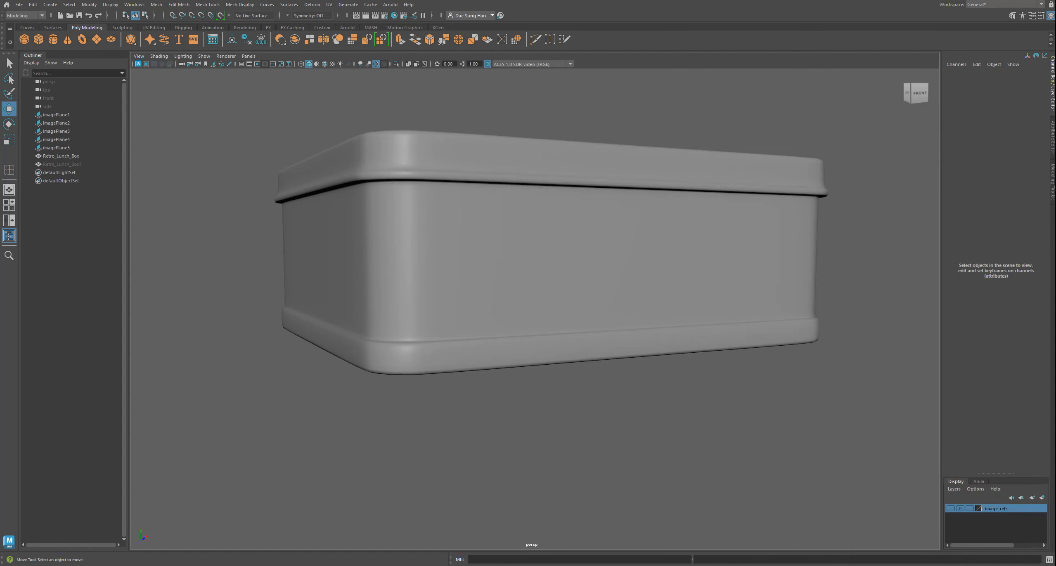
- Select the lunch box in its unsmoothed display and save the scene as a new incremental version
left_click_drag(217, 406, 319, 387, "alt")
right_click_drag(319, 387, 425, 421, "alt")
left_click(425, 421)
left_click_drag(426, 422, 490, 410, "alt")
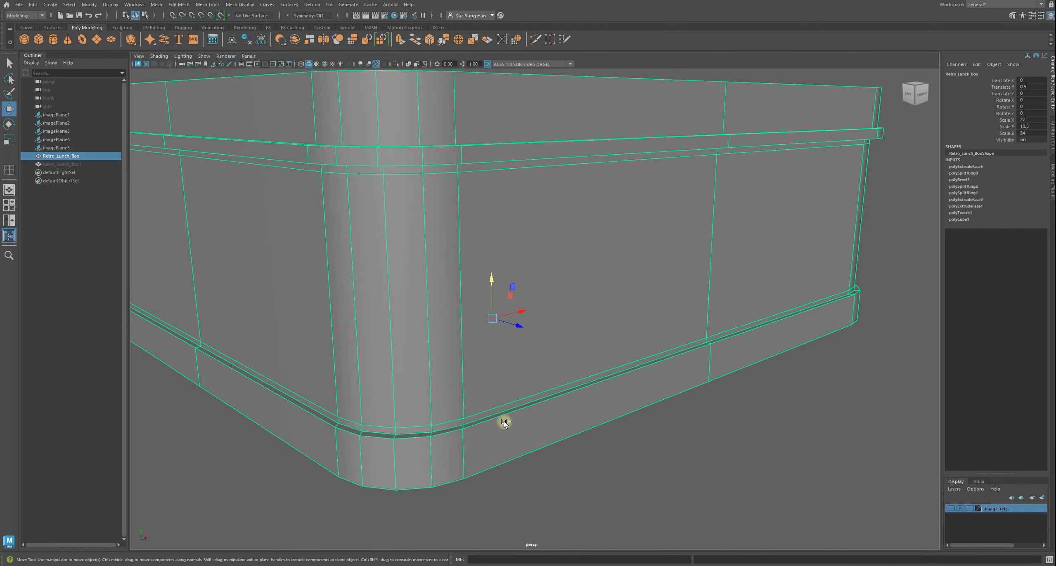
key("ctrl+alt+g")
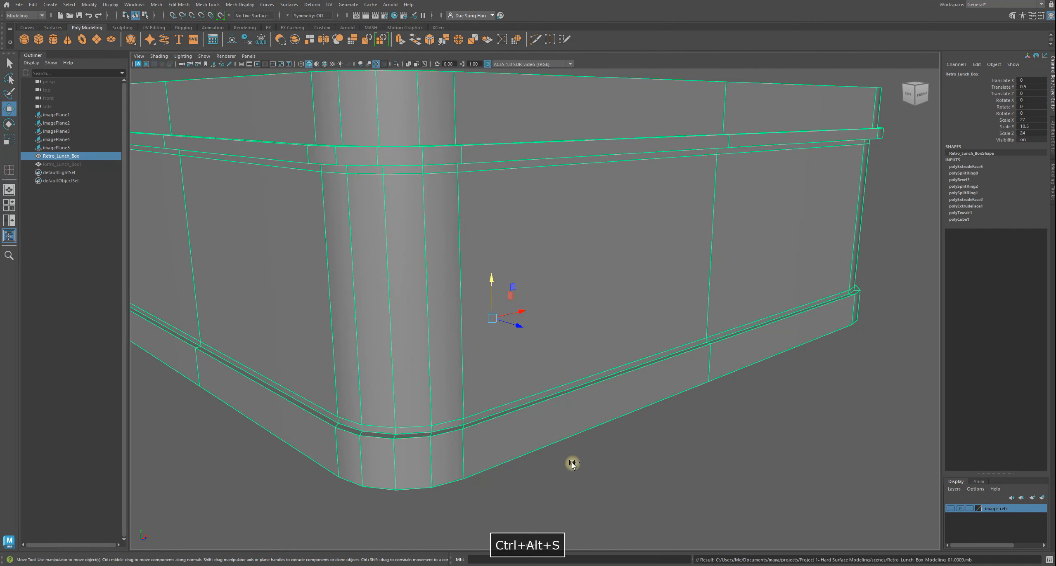
- Compare the underside and base rim of the box with the reference photo Strawberryland Lunch Box 04.jpg
left_click_drag(568, 463, 573, 368, "alt")
key("alt+Tab")
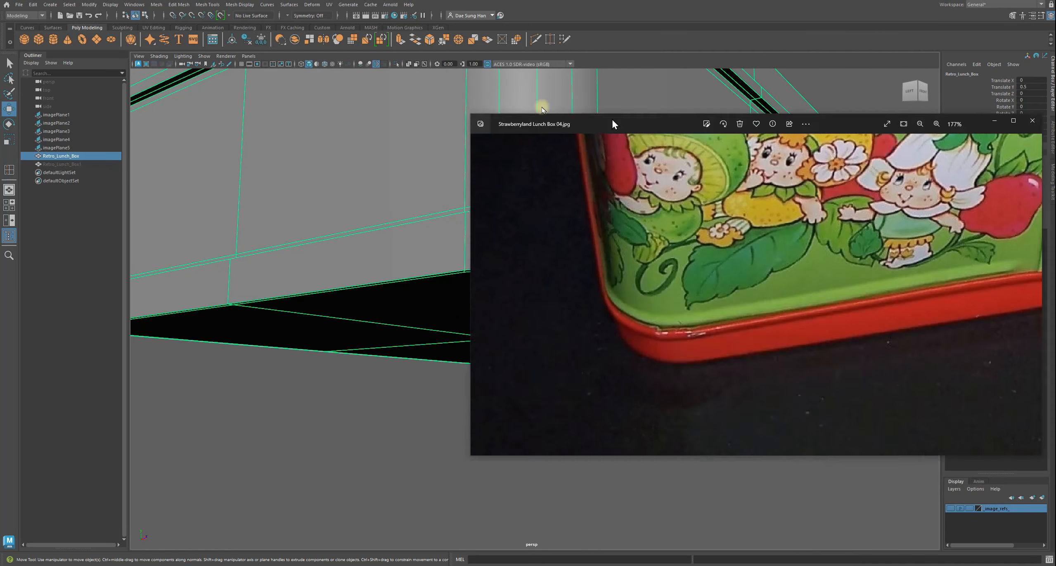
left_click_drag(611, 118, 399, 82)
left_click_drag(461, 305, 470, 304)
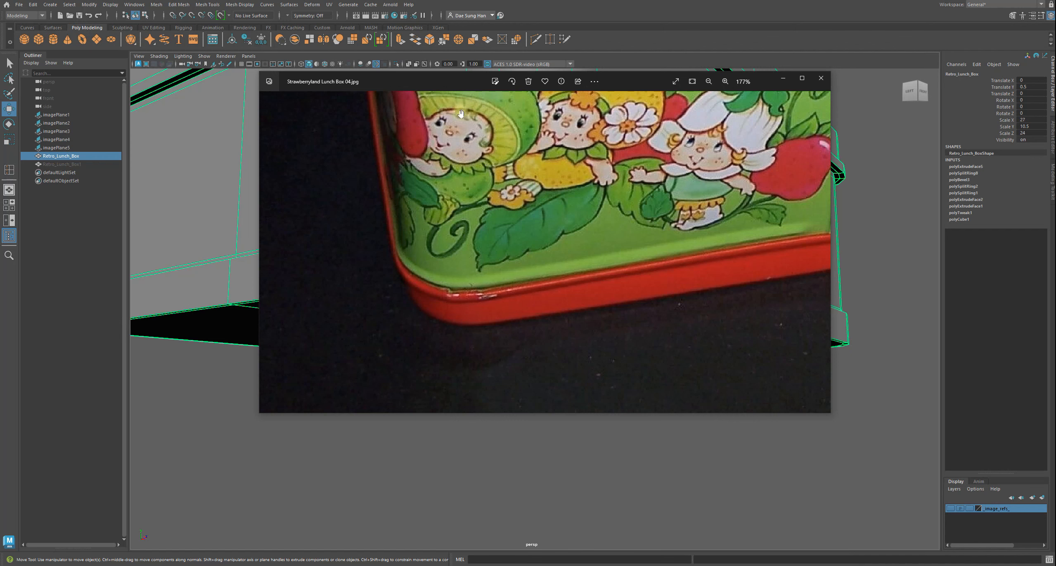
key("alt+Tab")
- Insert an edge loop around the box's base rim, about a quarter of the way down from the rim's upper edge
left_click_drag(516, 343, 621, 306, "alt")
right_click_drag(621, 306, 700, 320, "alt")
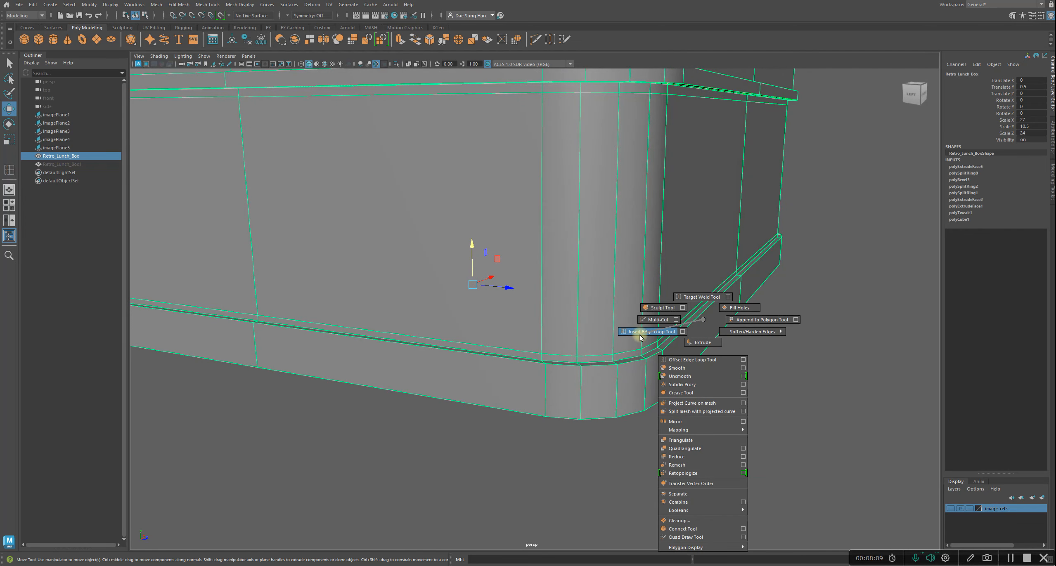
right_click_drag(640, 338, 640, 338, "shift")
left_click_drag(735, 370, 692, 305, "alt")
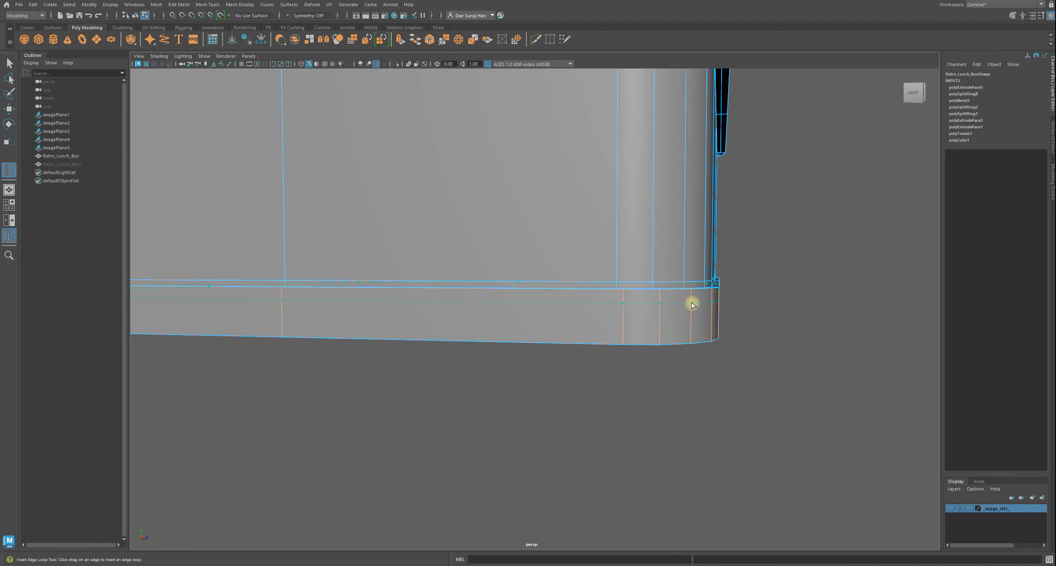
left_click_drag(691, 305, 692, 306)
left_click_drag(768, 318, 532, 385, "alt")
key("w")
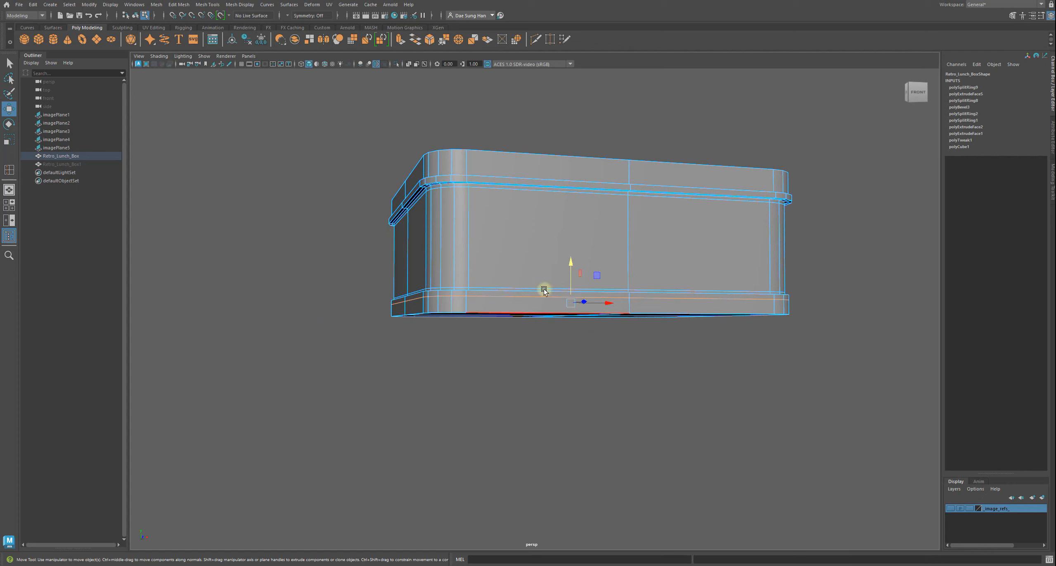
- In the side view, select all faces of the narrow upper band of the base rim, above the inserted edge loop
key("space")
key("space")
right_click_drag(691, 425, 540, 334, "alt")
middle_click_drag(745, 388, 442, 373, "alt")
right_click_drag(534, 263, 527, 262)
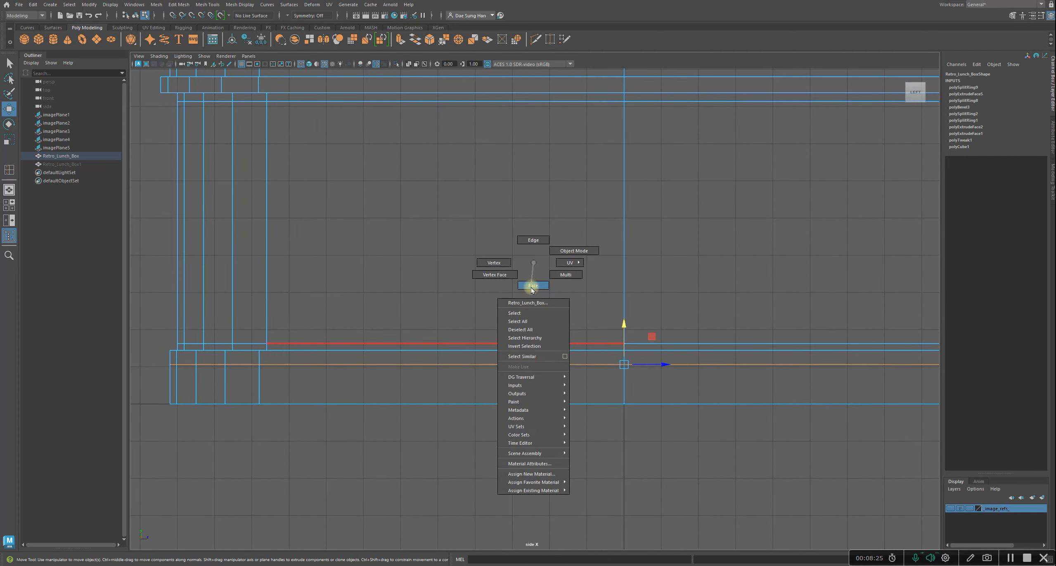
right_click_drag(538, 286, 541, 289)
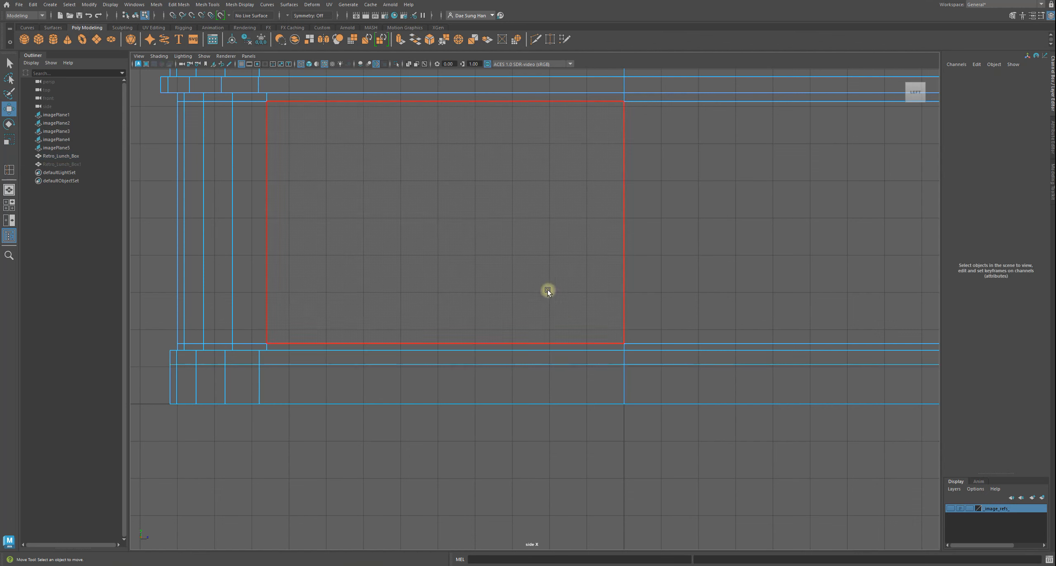
right_click_drag(732, 442, 707, 443, "alt")
middle_click_drag(707, 442, 597, 461, "alt")
right_click_drag(597, 461, 506, 444, "alt")
middle_click_drag(505, 444, 537, 467, "alt")
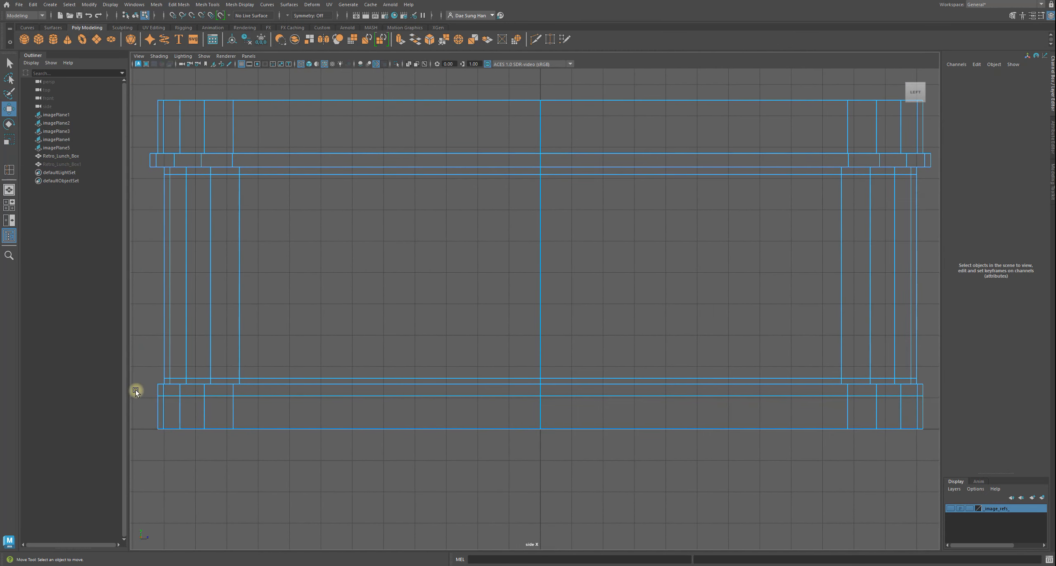
left_click_drag(137, 389, 933, 392)
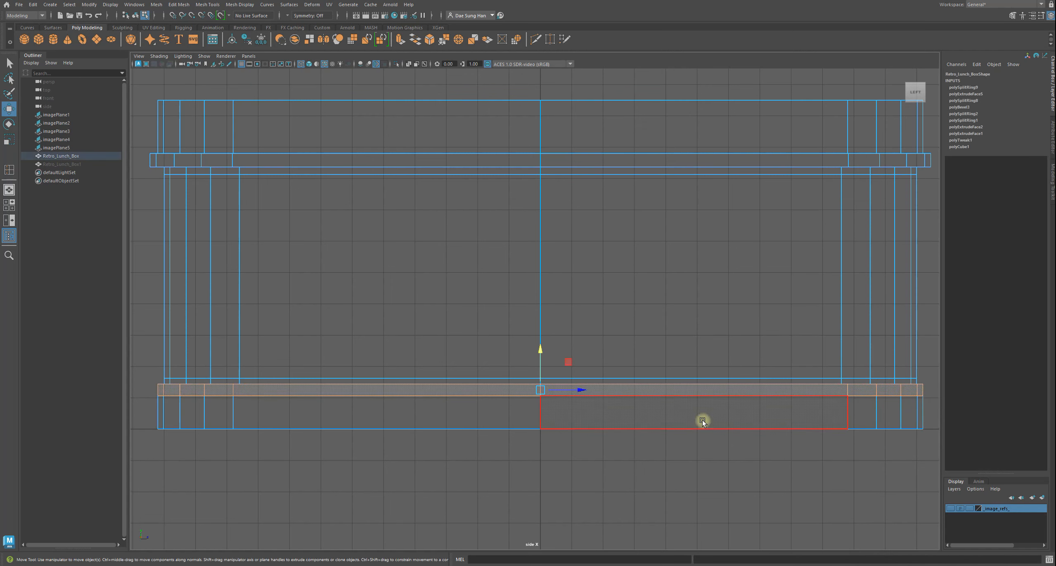
- Extrude the selected upper band faces of the base rim in the perspective view with a thickness of 0.2
key("space")
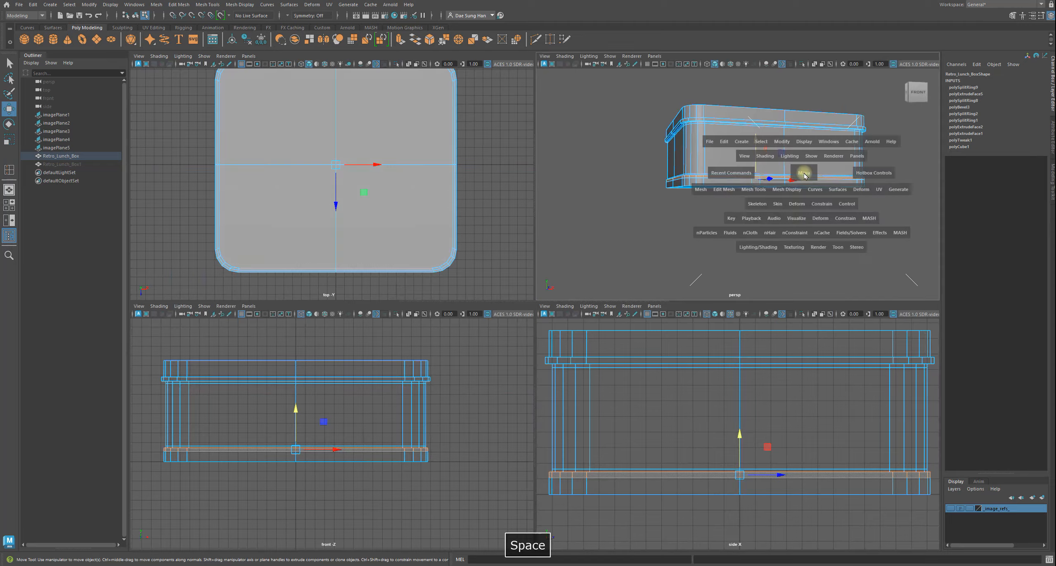
key("space")
mouse_move(825, 339)
left_mouse_down("alt")
mouse_move(790, 438)
mouse_move(497, 448)
mouse_move(471, 430)
mouse_move(405, 443)
mouse_move(305, 432)
mouse_move(236, 444)
mouse_move(433, 453)
mouse_move(464, 431)
mouse_move(630, 454)
left_mouse_up("alt")
key("4")
key("q")
key("5")
right_click(775, 336, "shift")
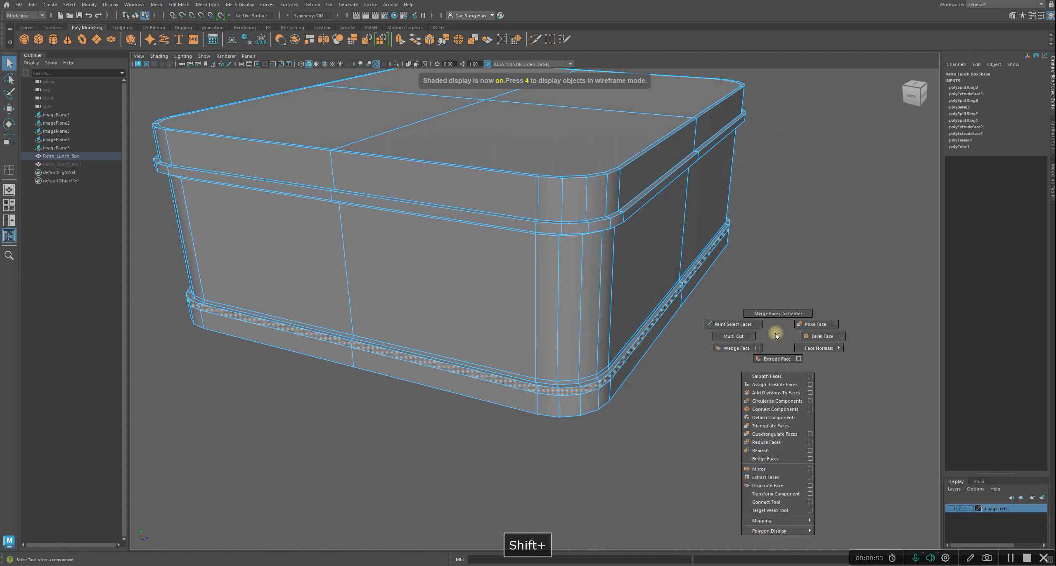
mouse_move(775, 336)
right_mouse_down()
mouse_move(782, 363)
mouse_move(772, 357)
right_mouse_up()
left_click_drag(689, 395, 583, 315, "alt")
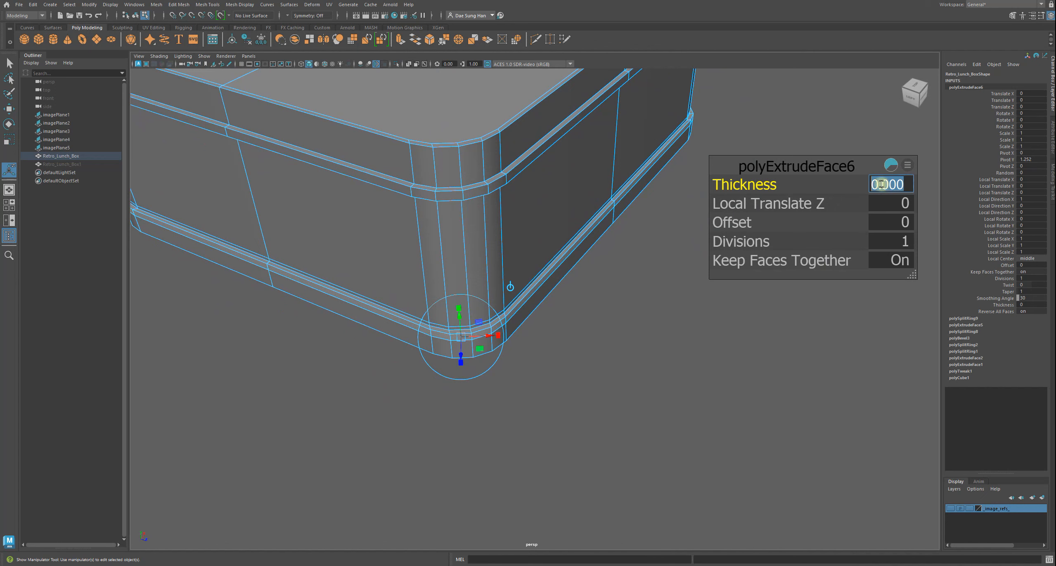
left_click(870, 180)
type(".2")
key("Return")
- Show the box in smooth preview with no faces selected and examine the extruded base rim band around the corner
left_click_drag(665, 288, 505, 289, "alt")
middle_click_drag(506, 289, 444, 384, "alt")
right_click_drag(444, 384, 407, 334, "alt")
left_click_drag(408, 334, 337, 354, "alt")
key("3")
left_click_drag(435, 398, 532, 332, "alt")
left_click(661, 268)
left_click_drag(707, 221, 582, 371, "alt")
- Return the box to object mode, clear the selection and view the whole smoothed box from above the front corner
right_click(609, 238)
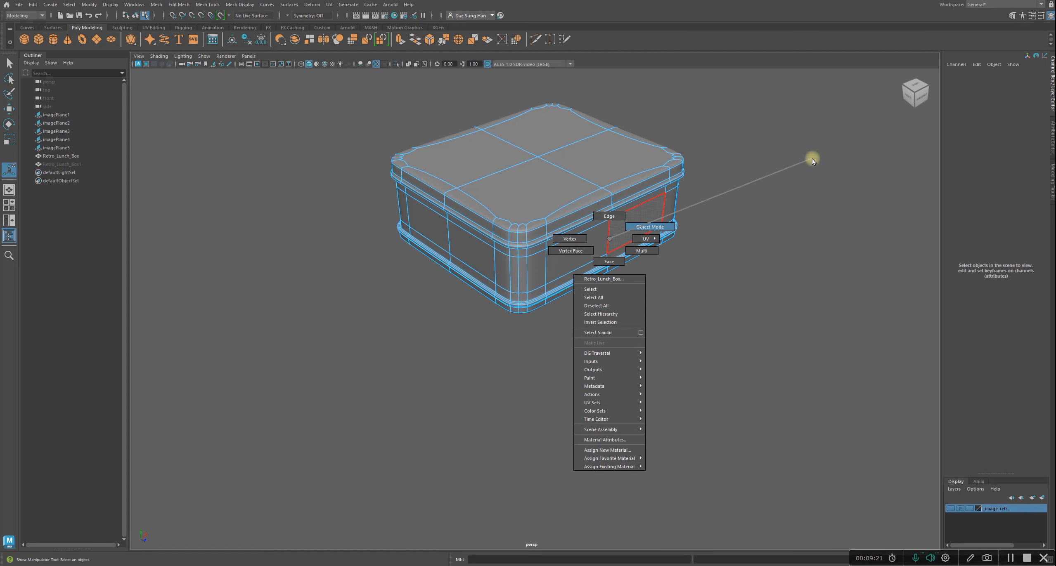
right_click_drag(812, 161, 806, 168)
key("q")
left_click(697, 255)
left_click_drag(697, 254, 490, 314, "alt")
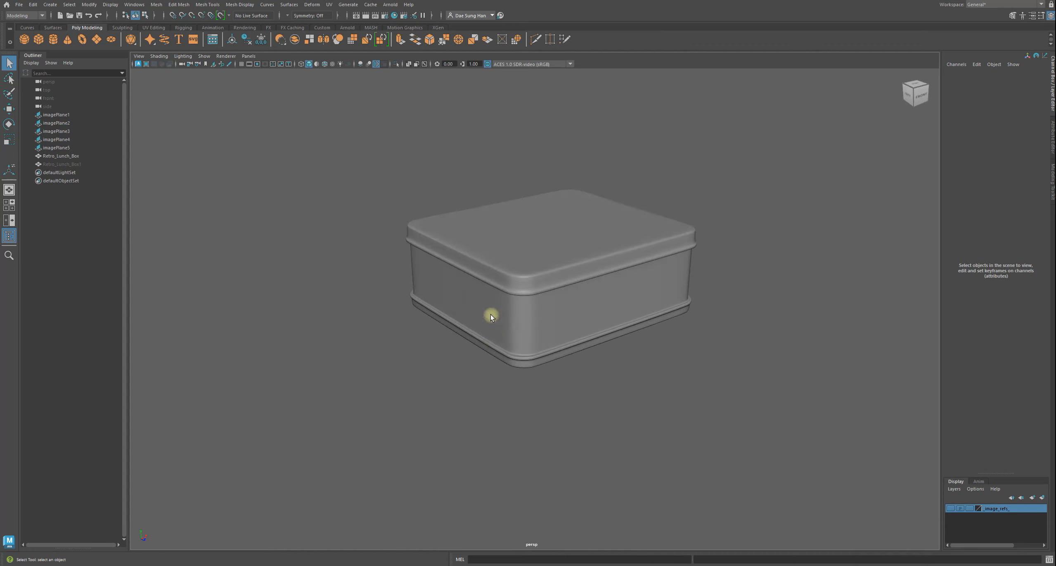